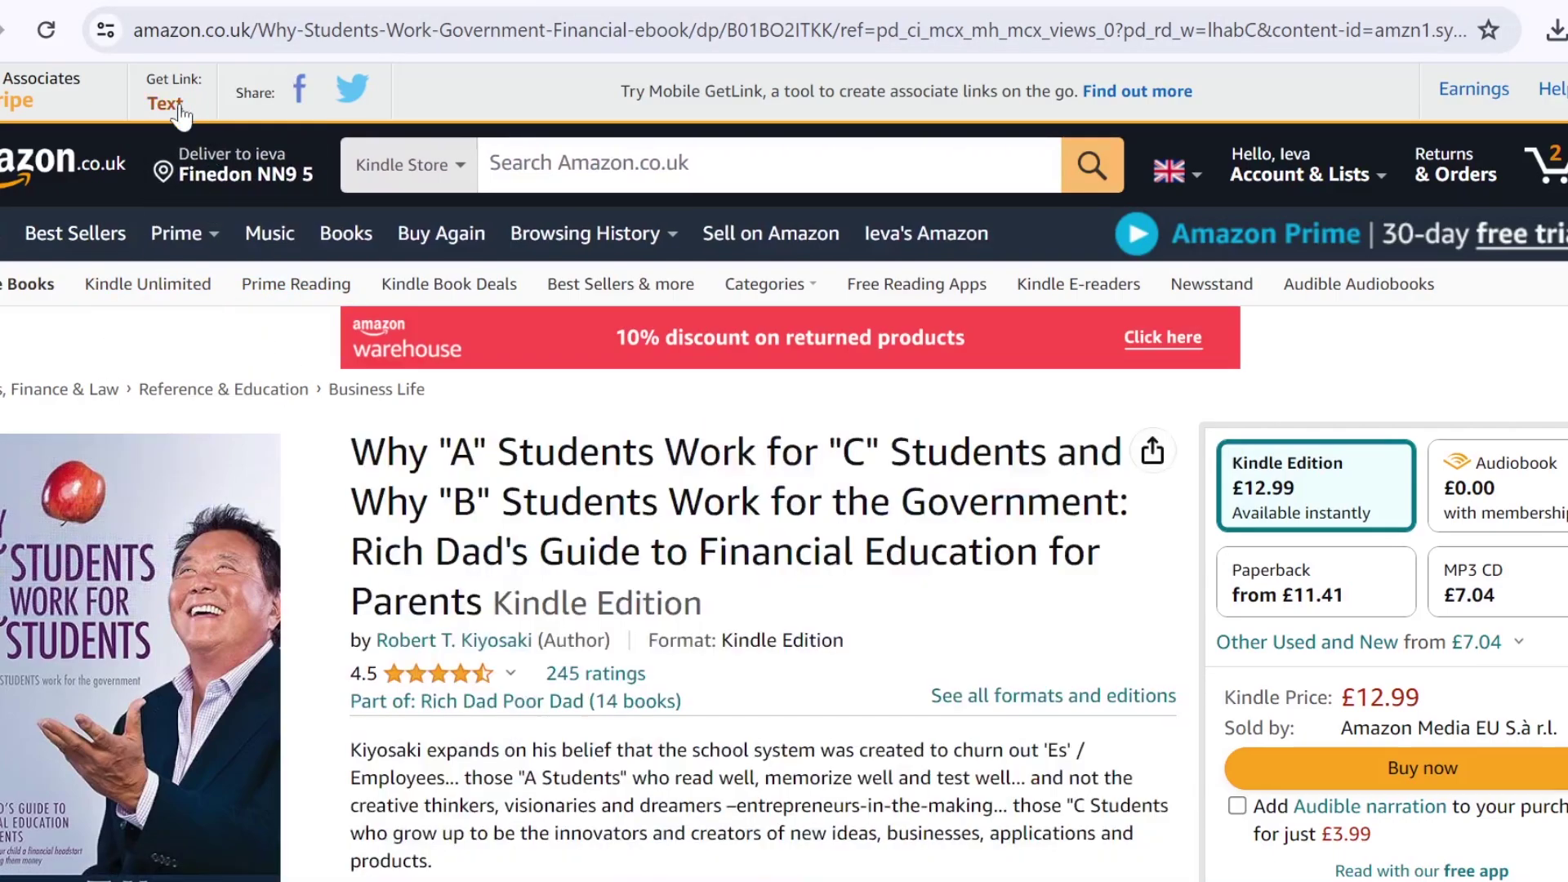
- Generate a short SiteStripe text affiliate link for the Kiyosaki Kindle book page
click(167, 103)
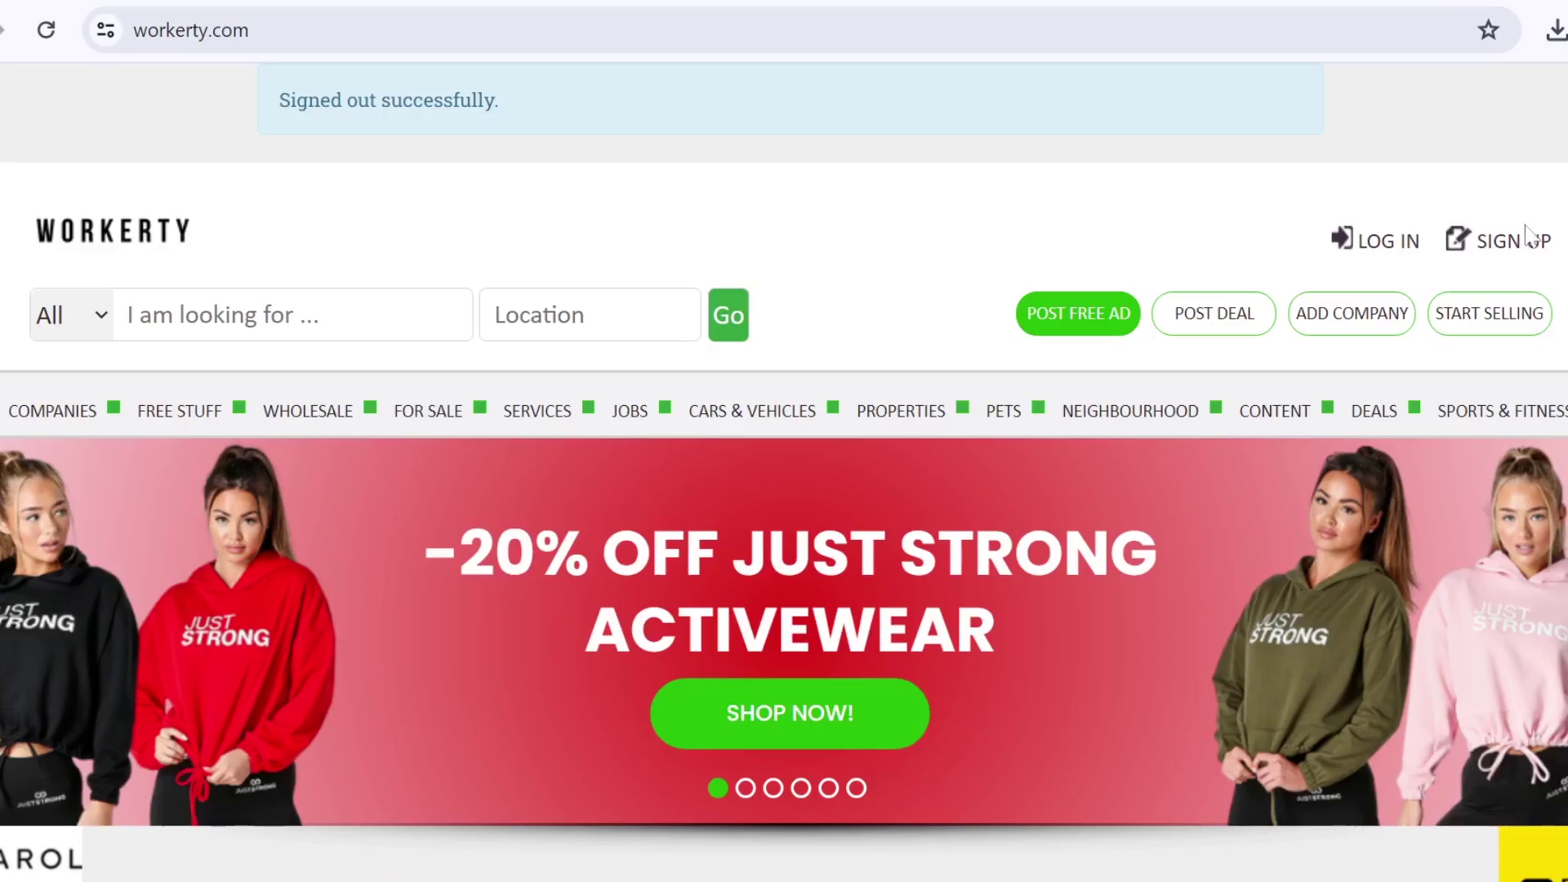
- Begin signing up to Workerty, choosing the Google account sign-in option
click(1507, 242)
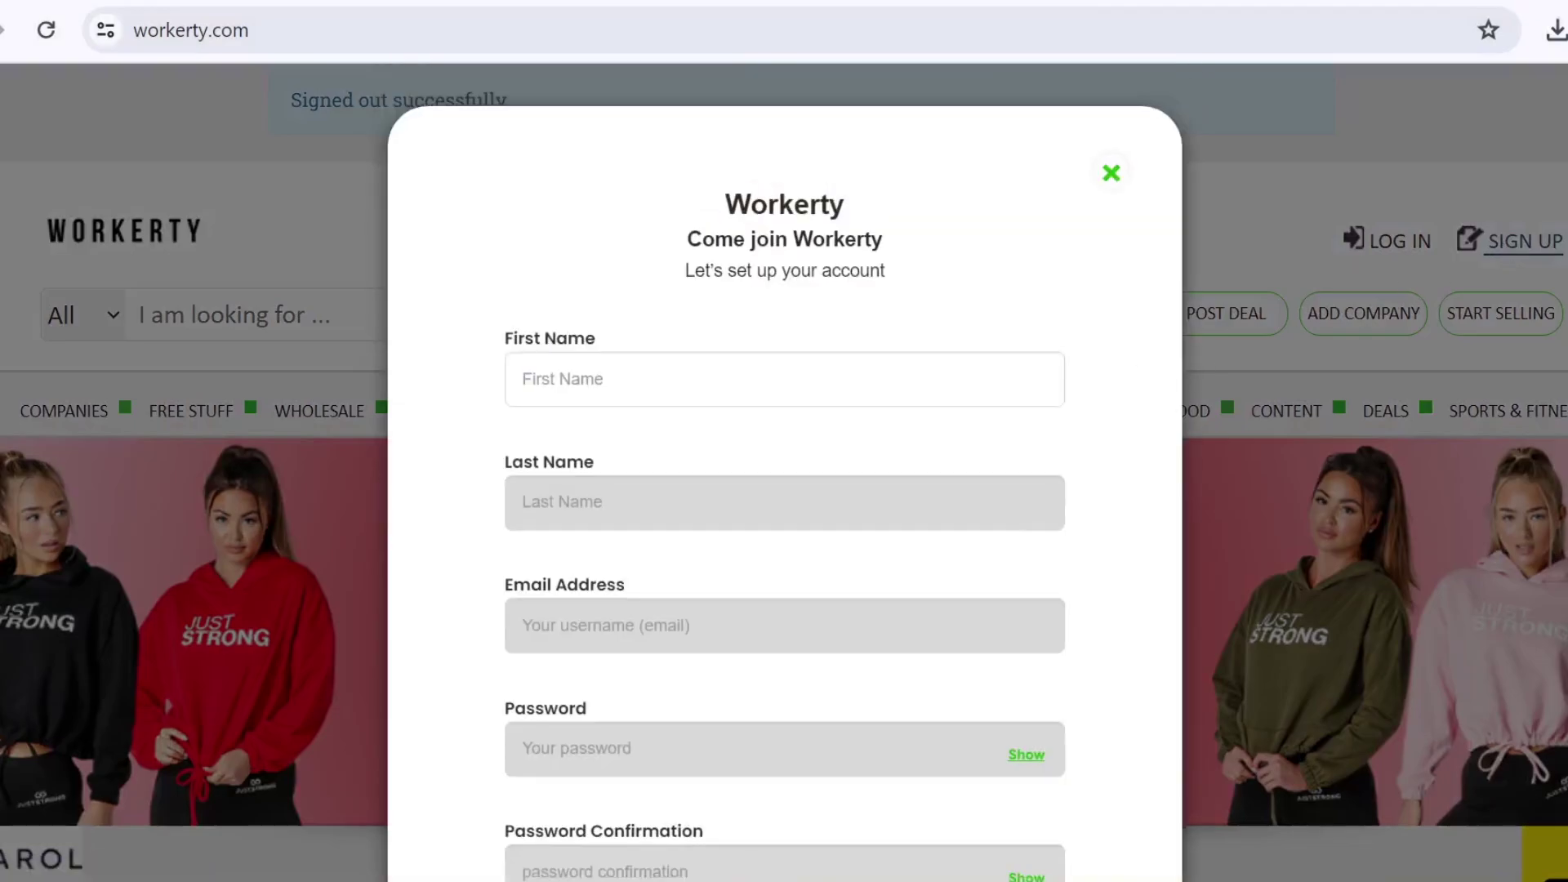
scroll(784, 490, down, 2)
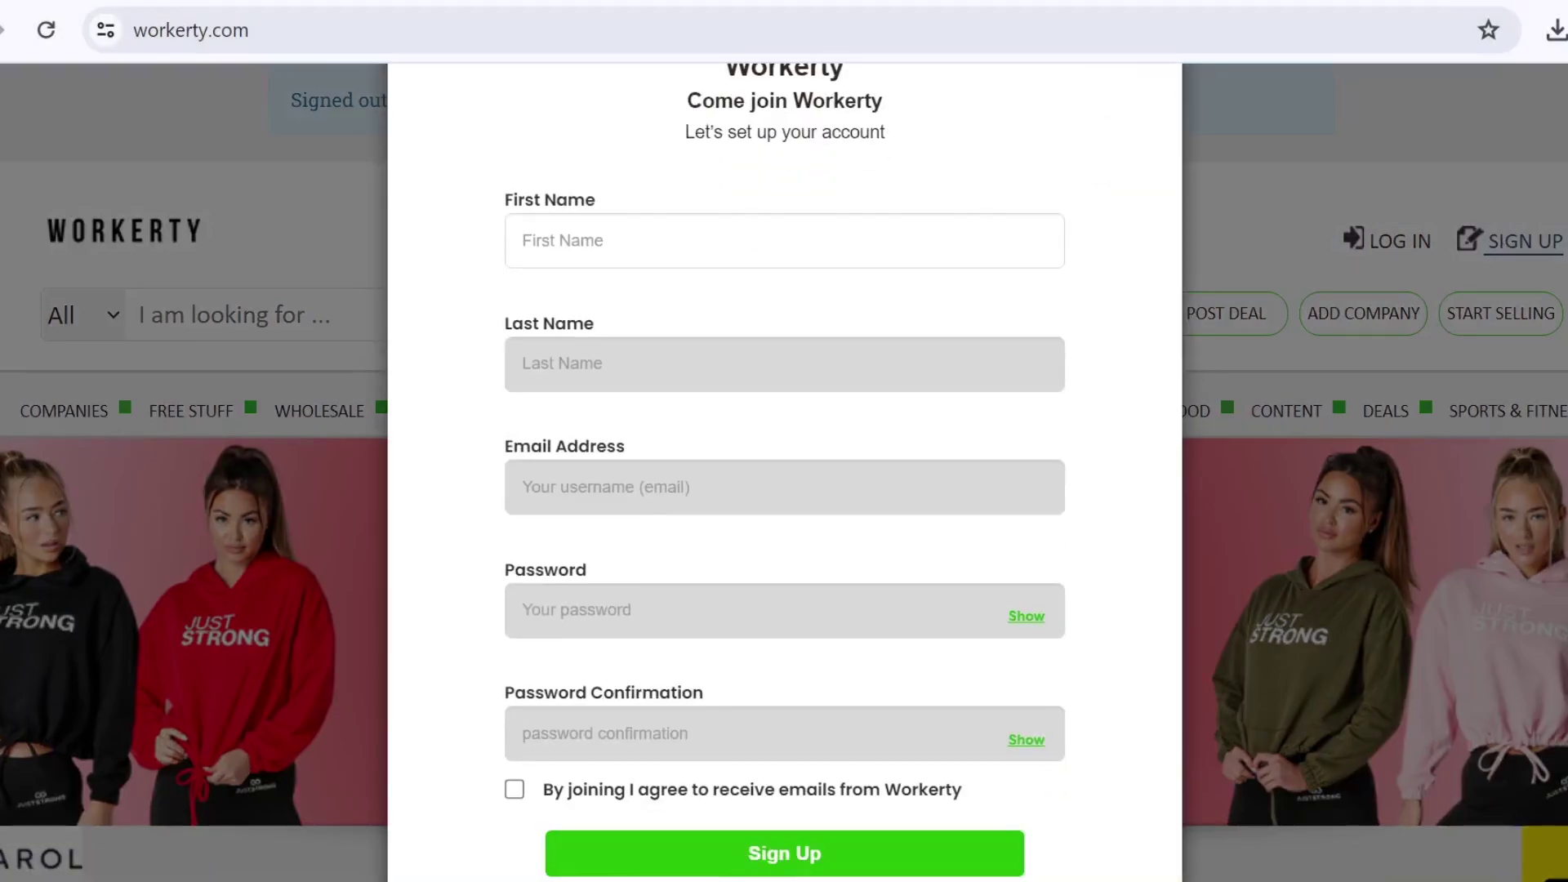
scroll(1034, 385, down, 3)
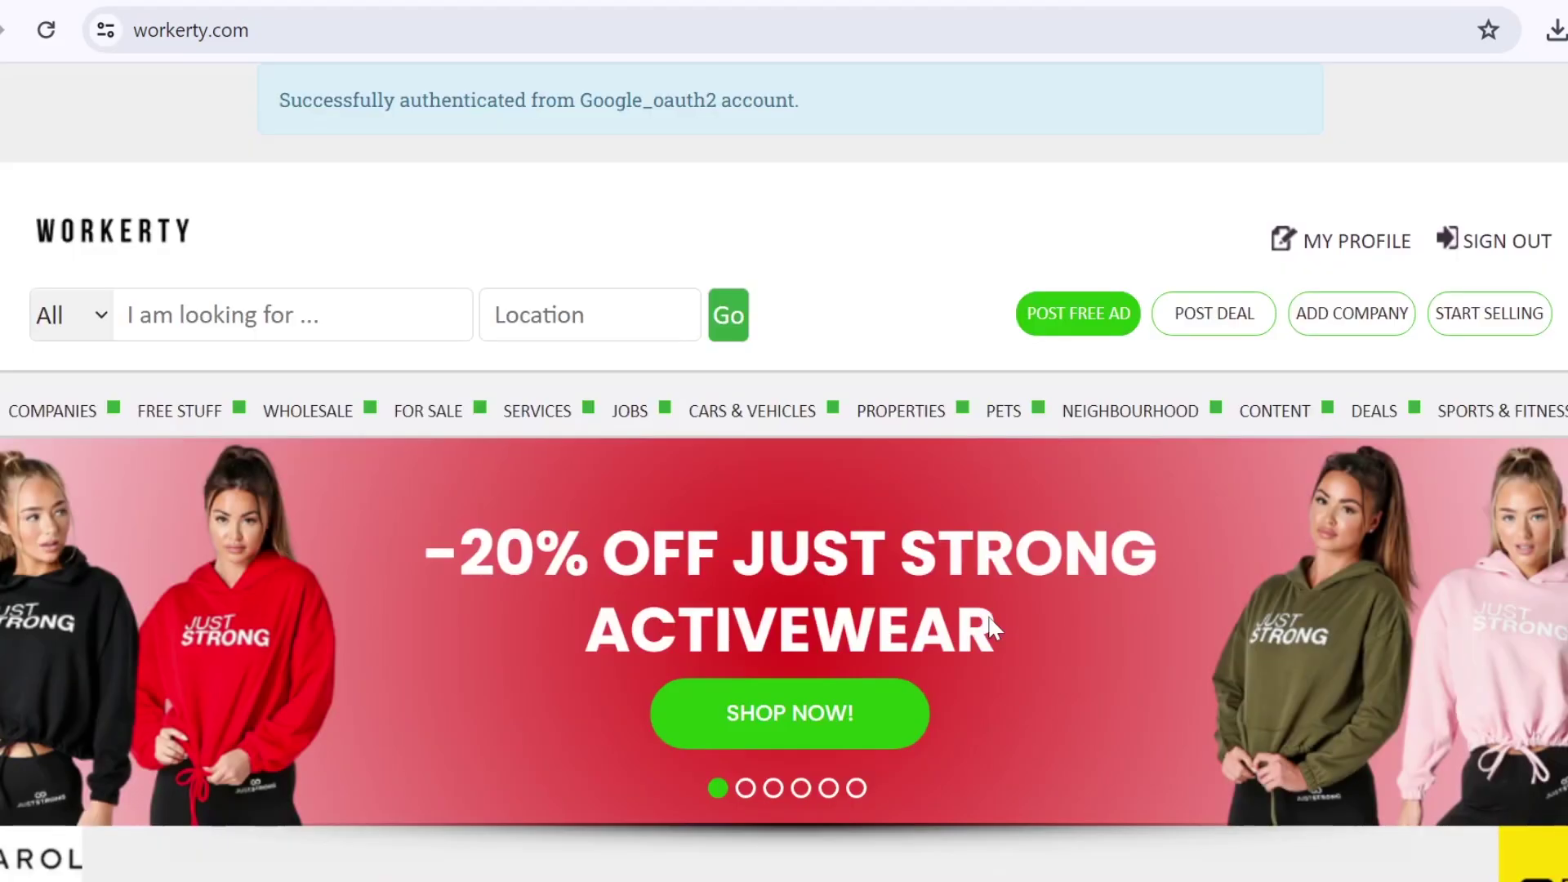
- Review the profile edit form, noting the recommended cover picture dimensions
click(1340, 240)
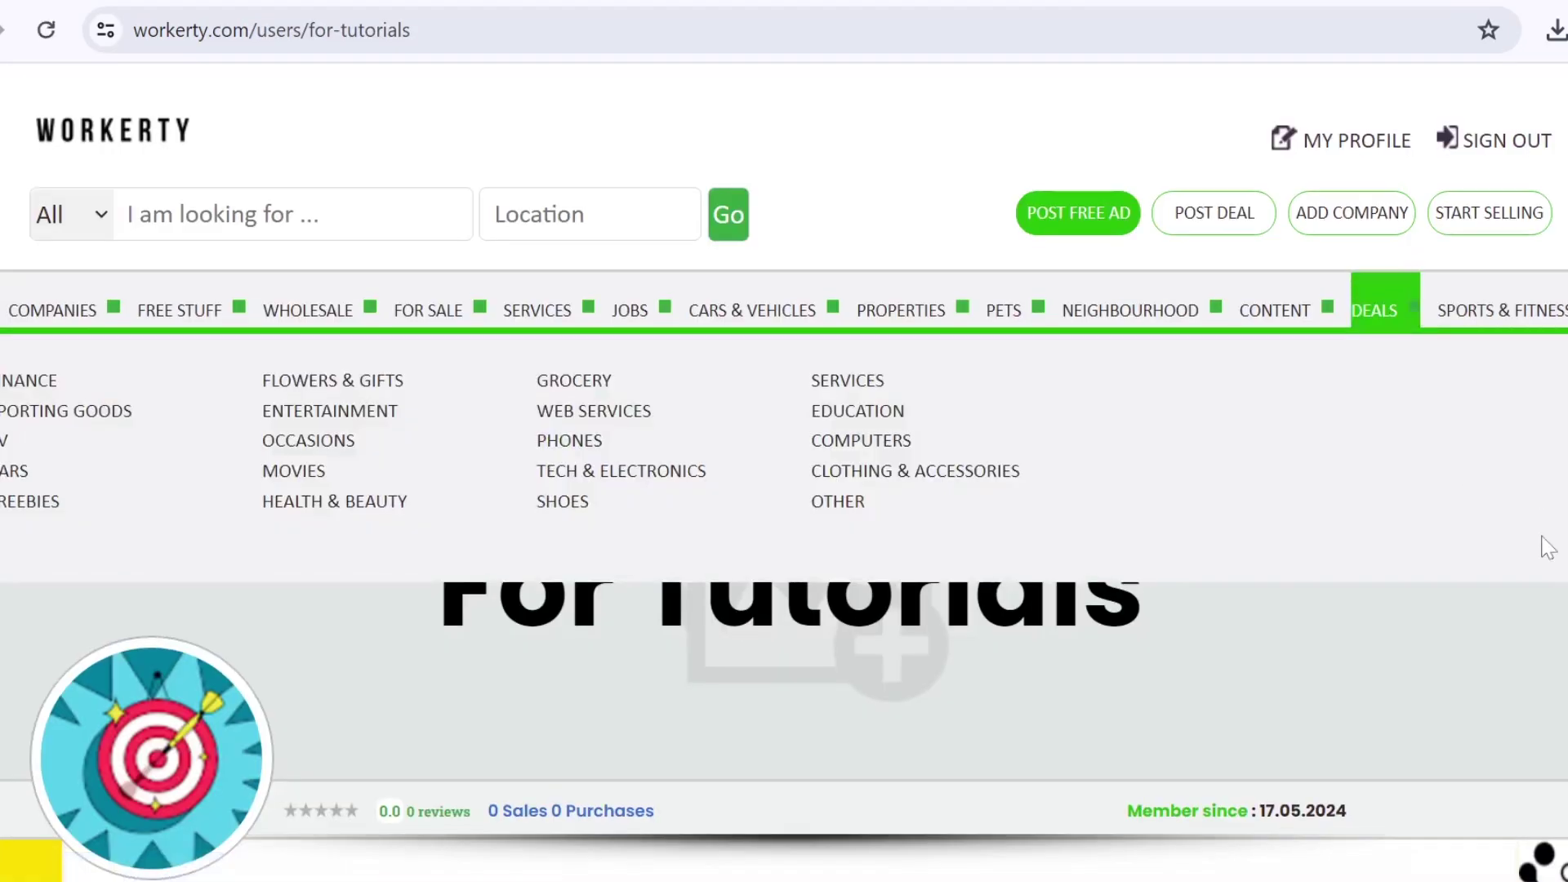
scroll(1520, 515, down, 3)
scroll(1519, 551, down, 1)
scroll(1541, 578, down, 2)
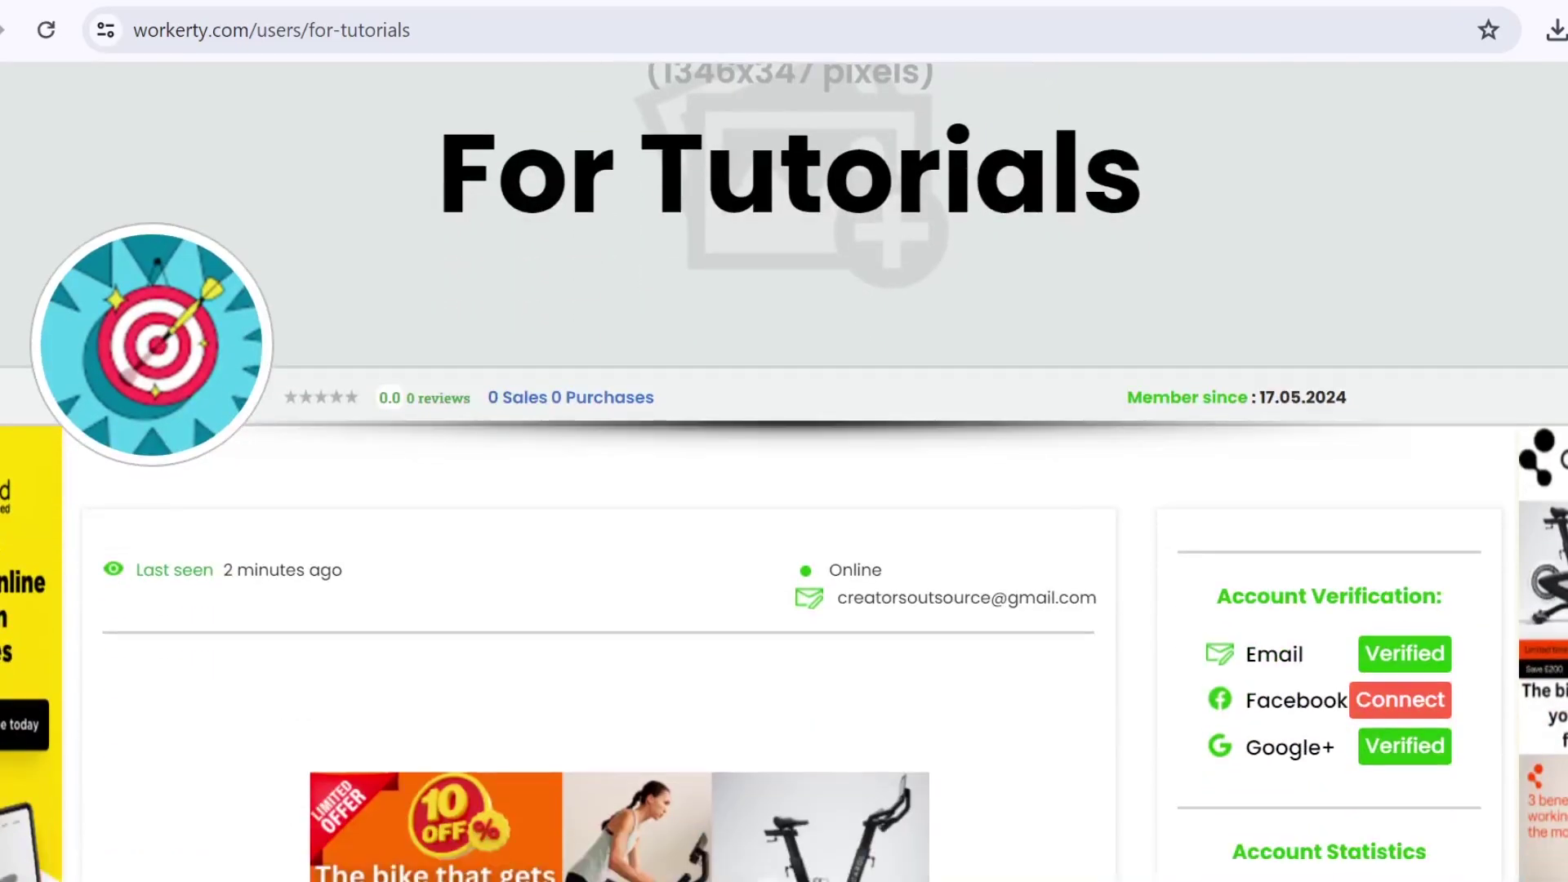
scroll(1520, 576, down, 4)
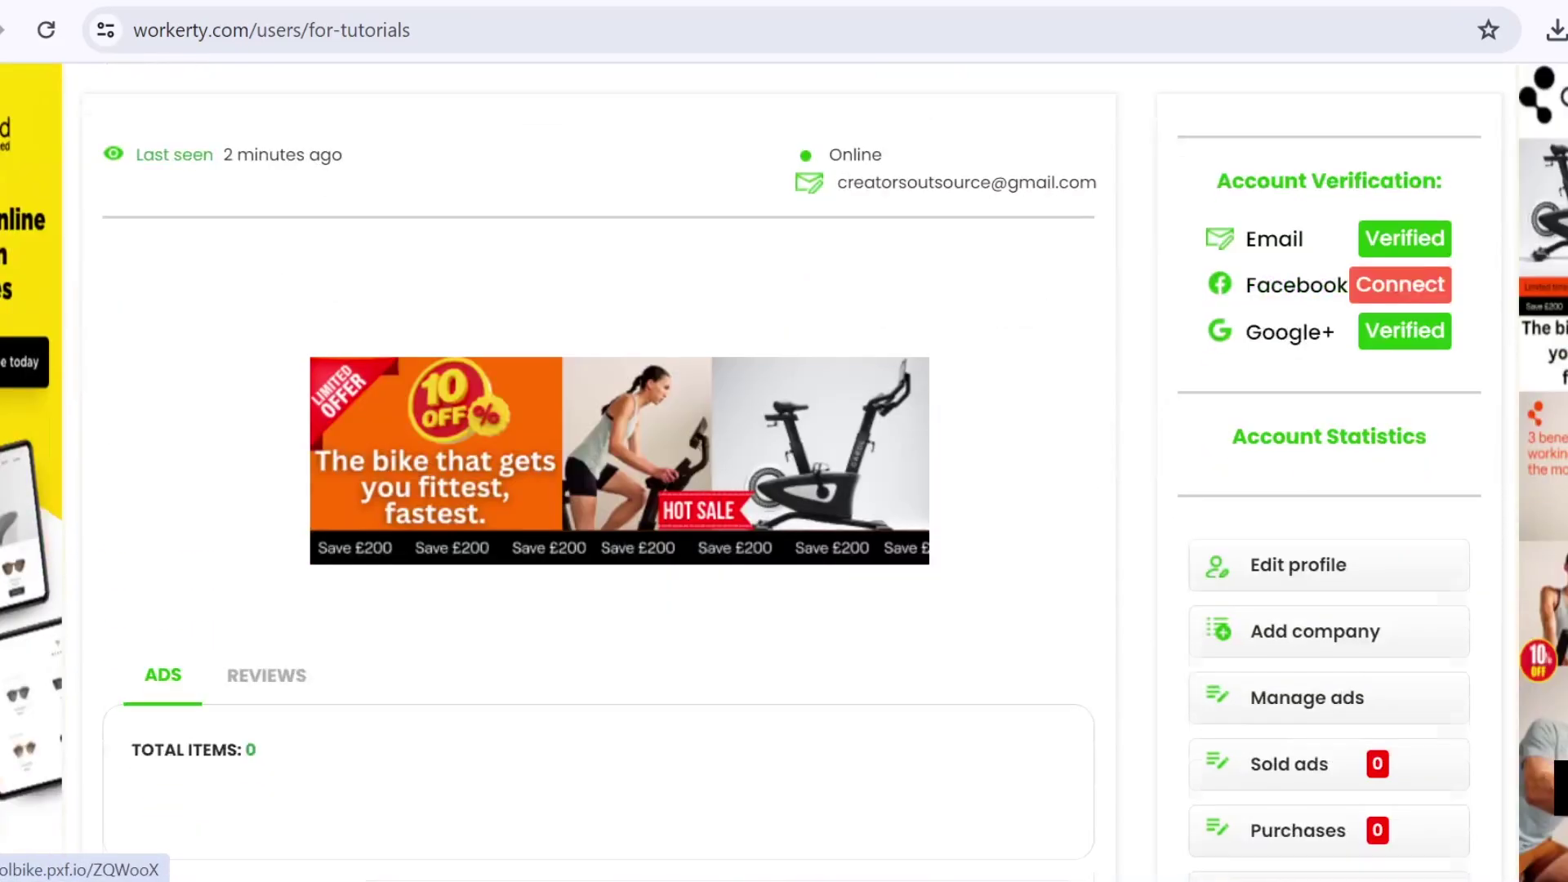
click(1361, 570)
scroll(1367, 579, down, 3)
scroll(1366, 579, down, 1)
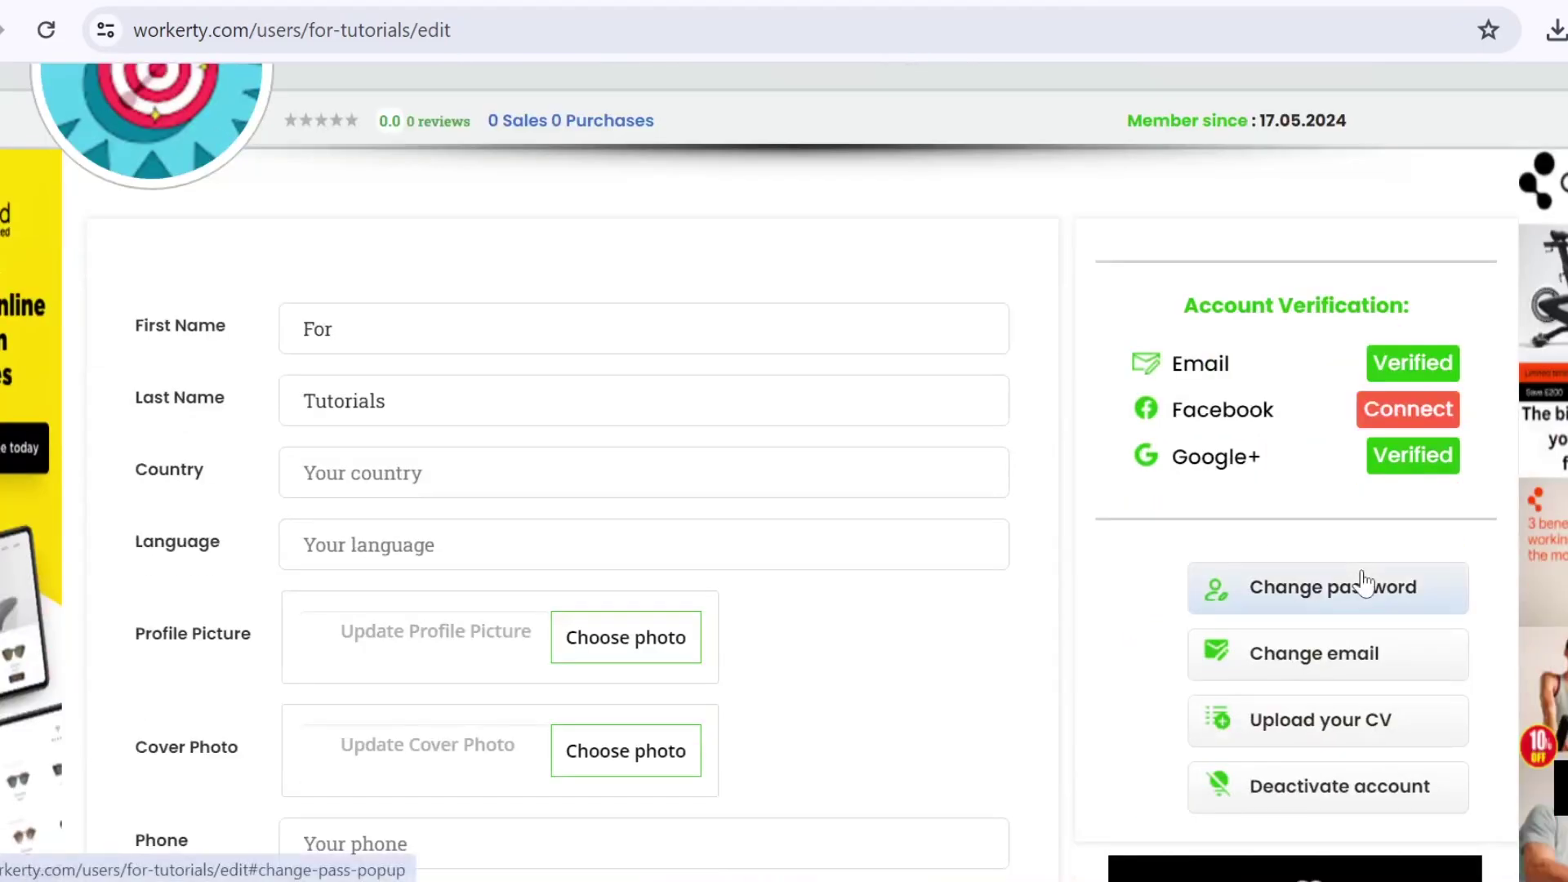
scroll(888, 668, up, 3)
scroll(889, 668, up, 1)
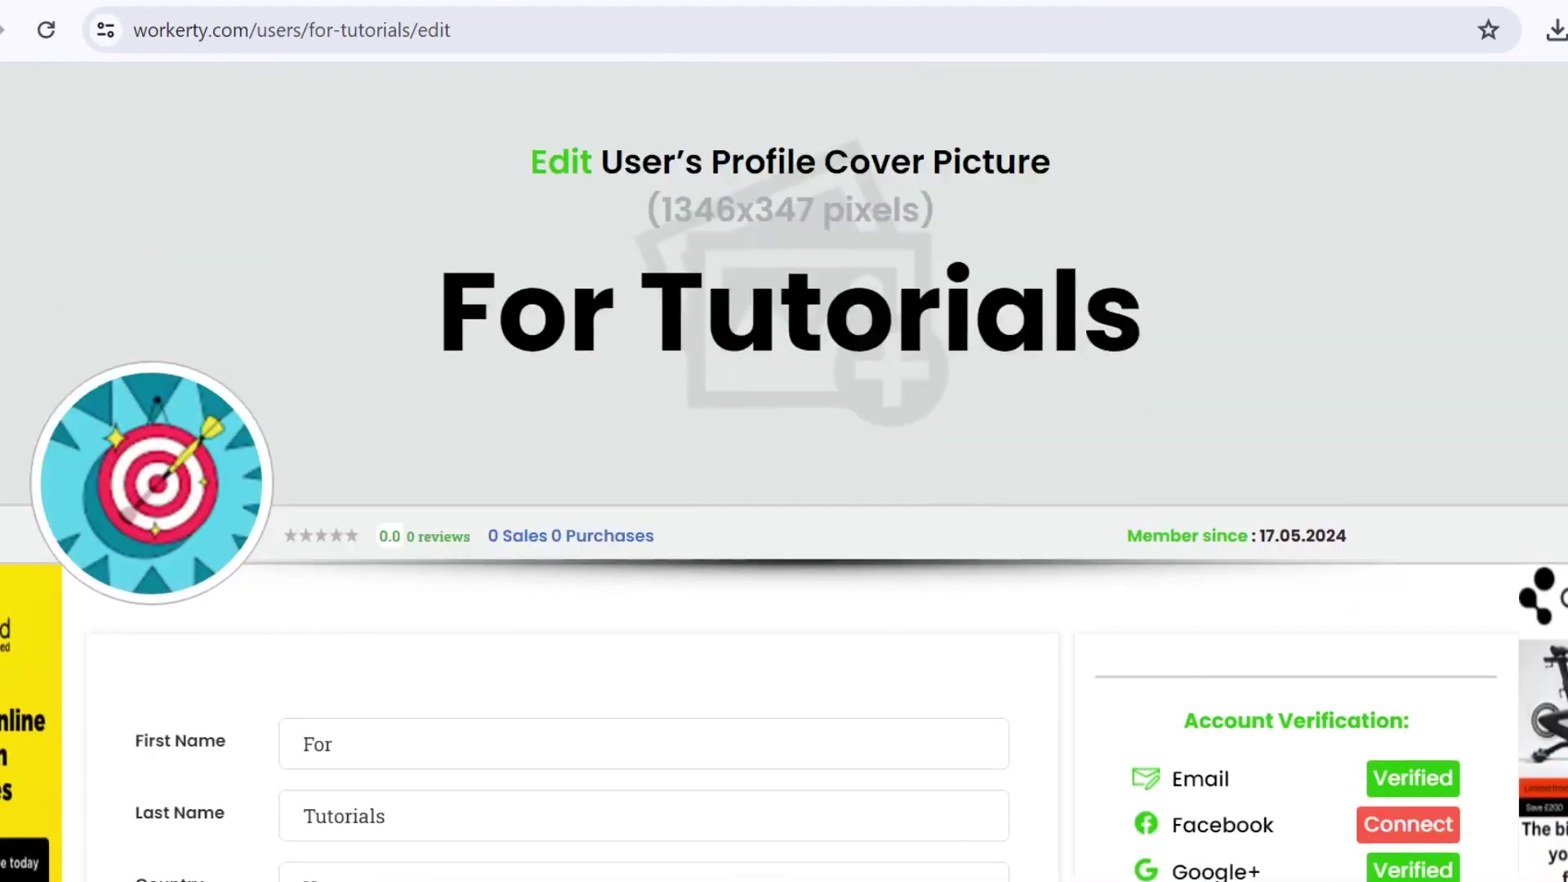
drag(662, 210, 893, 210)
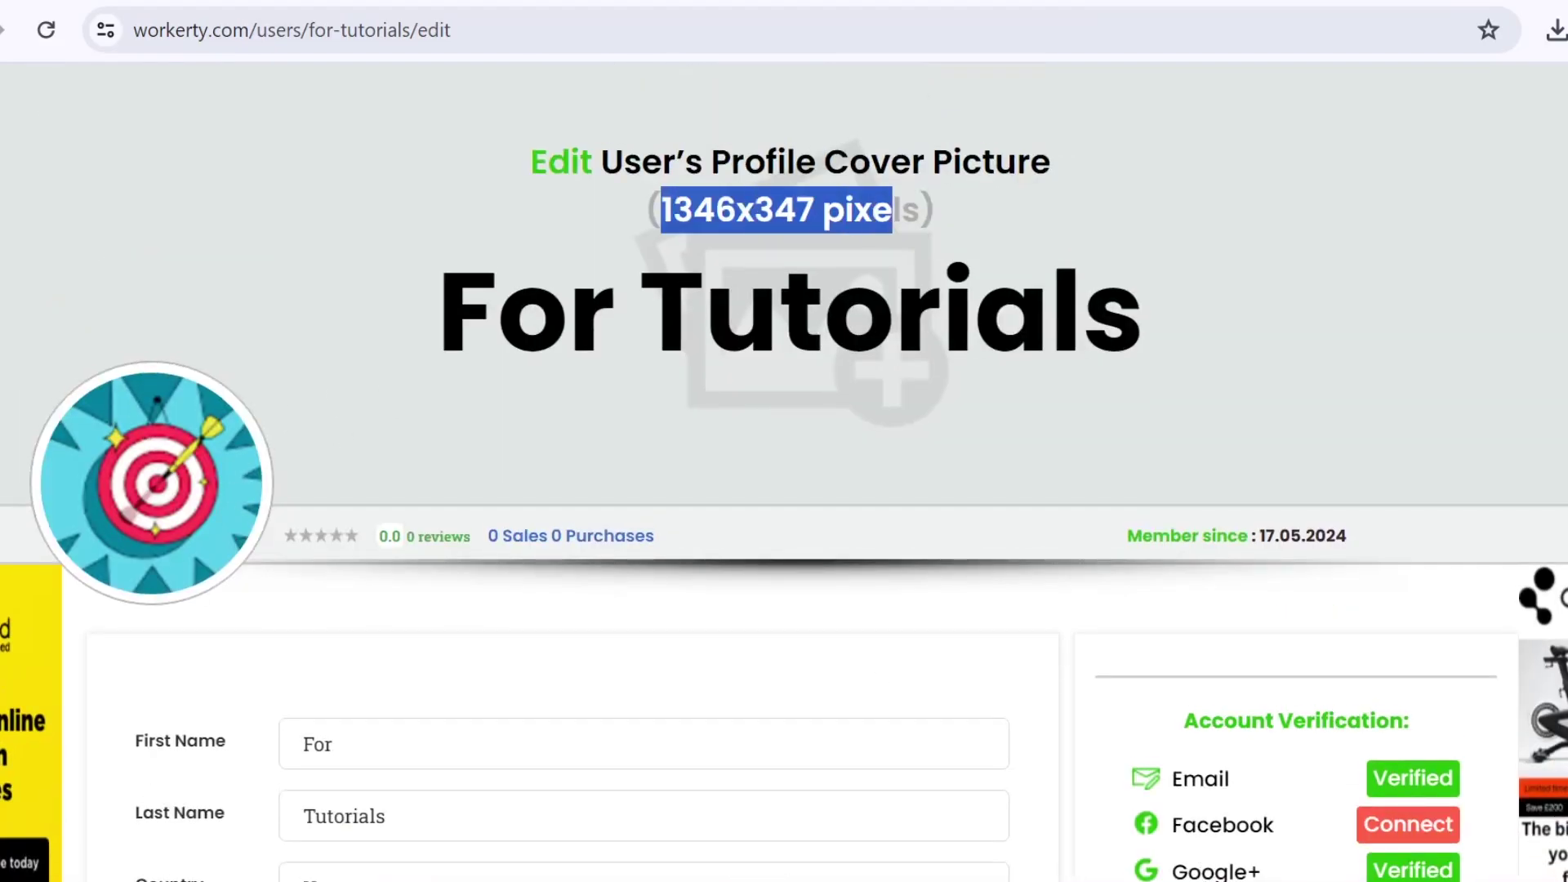
click(942, 437)
scroll(941, 436, down, 5)
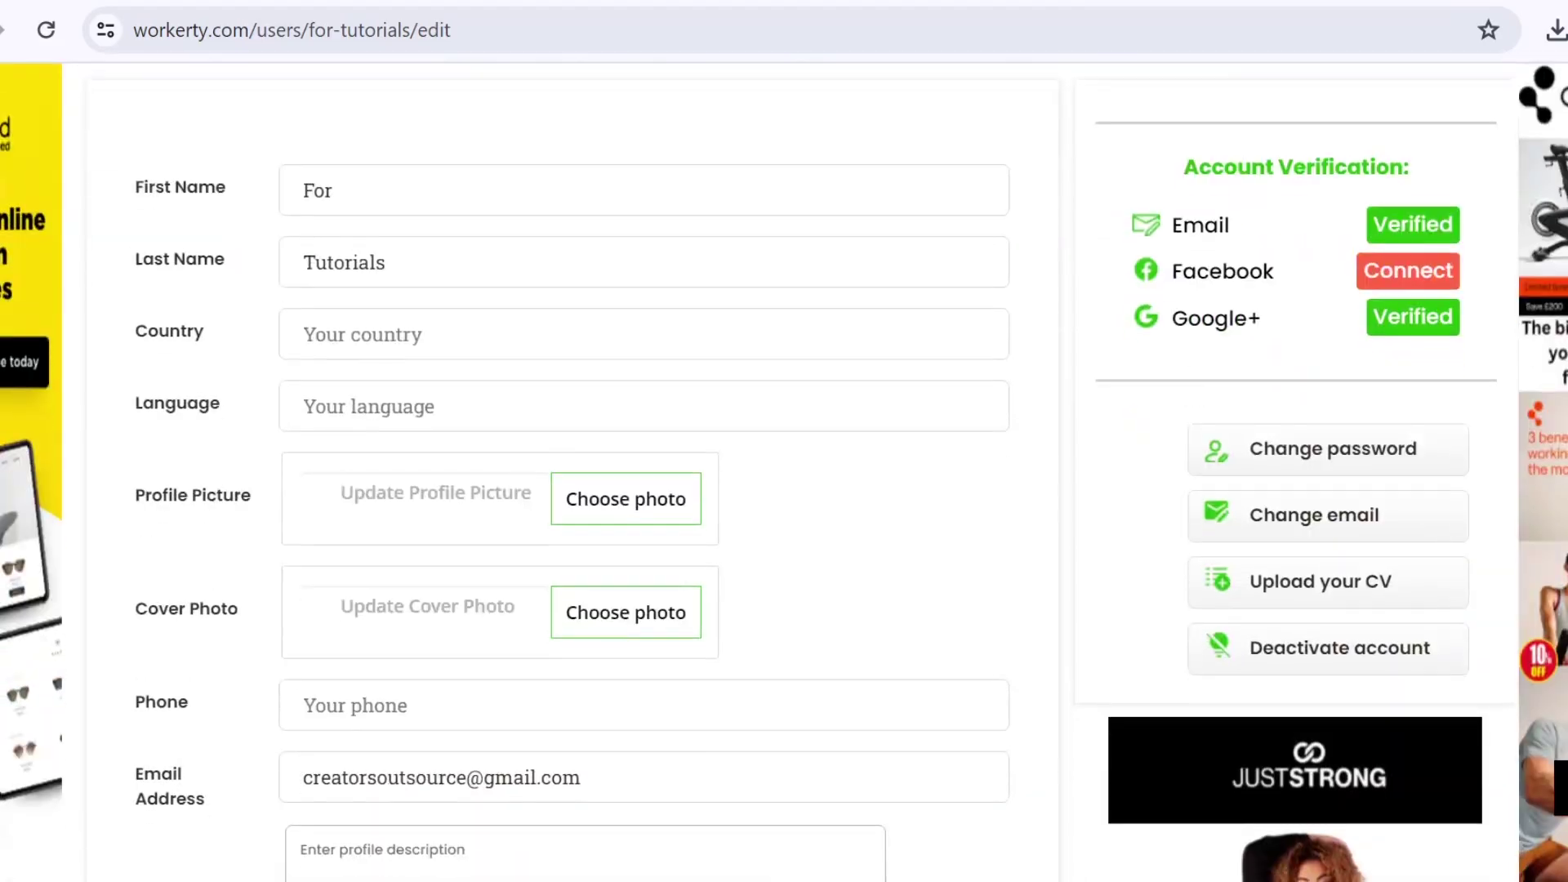
scroll(934, 431, down, 2)
scroll(934, 430, down, 1)
scroll(935, 429, down, 2)
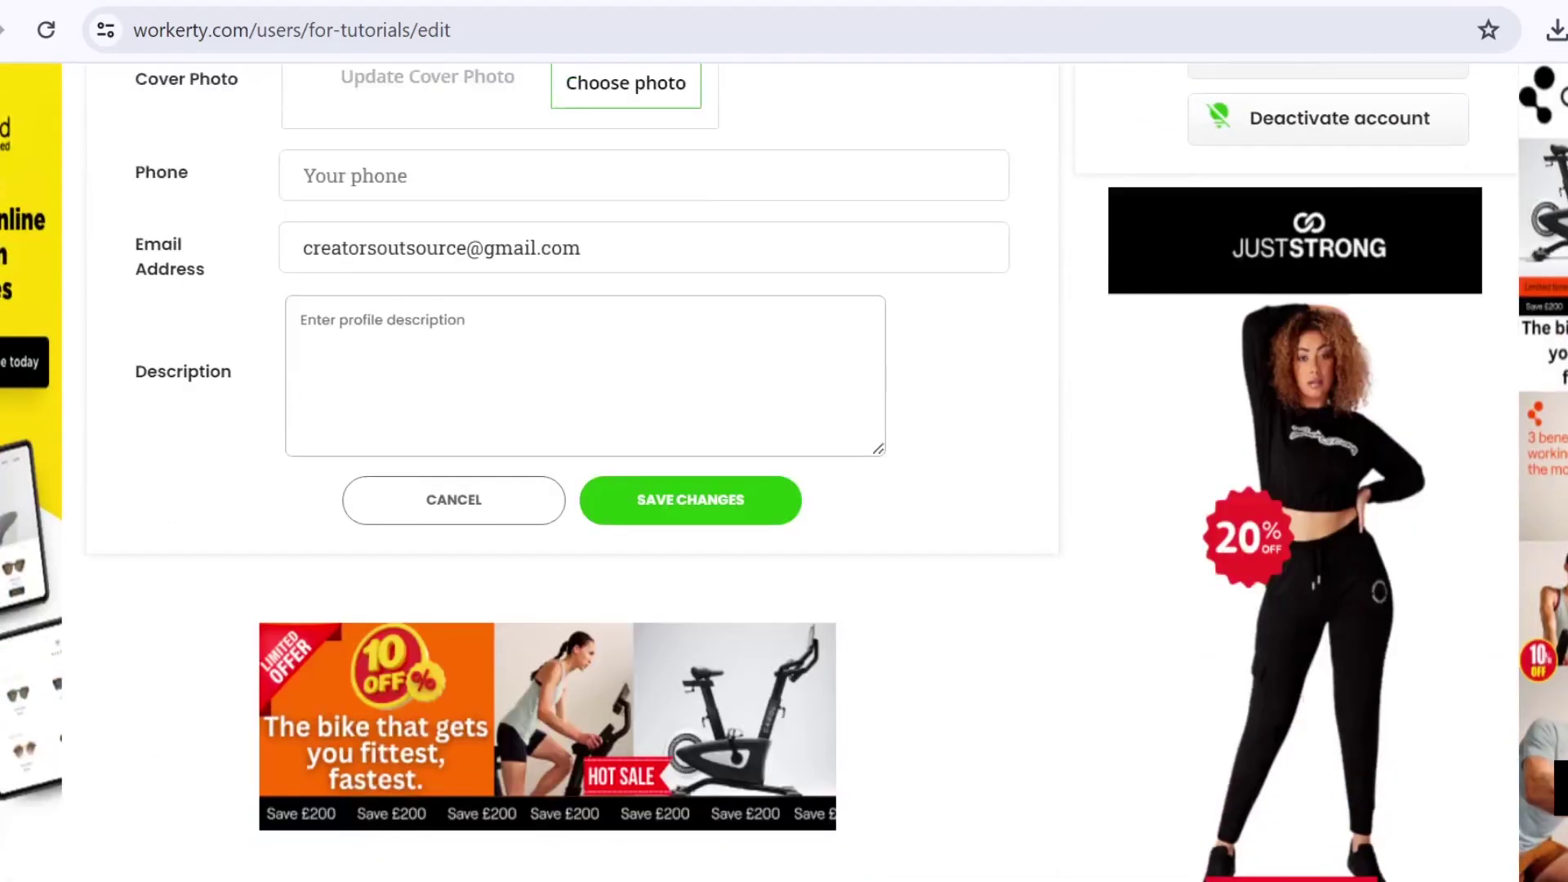
scroll(934, 431, down, 1)
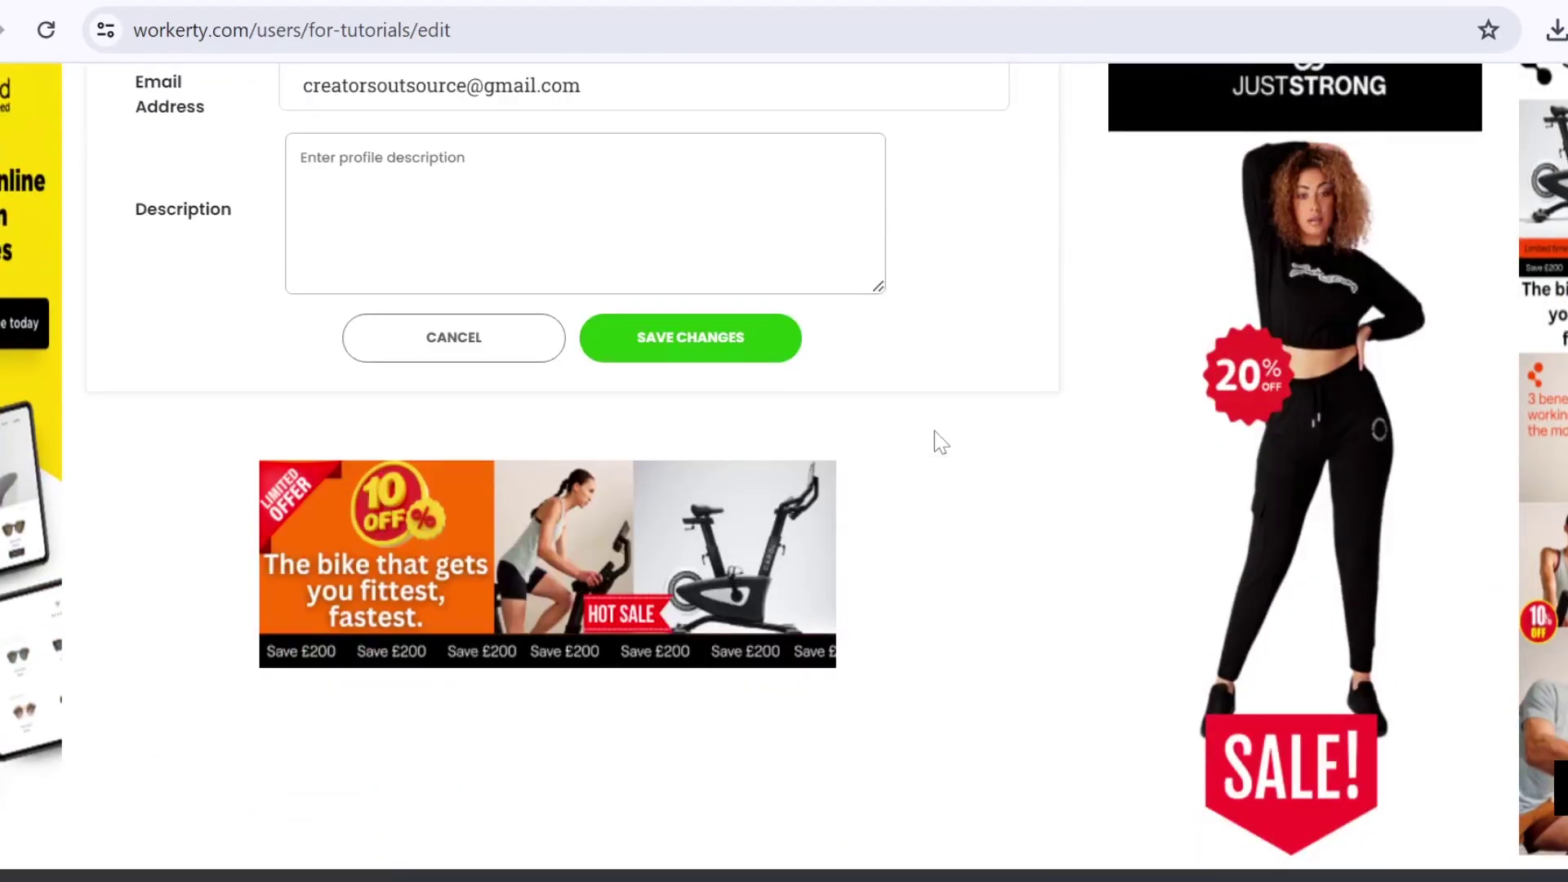
scroll(935, 429, down, 1)
scroll(934, 430, down, 1)
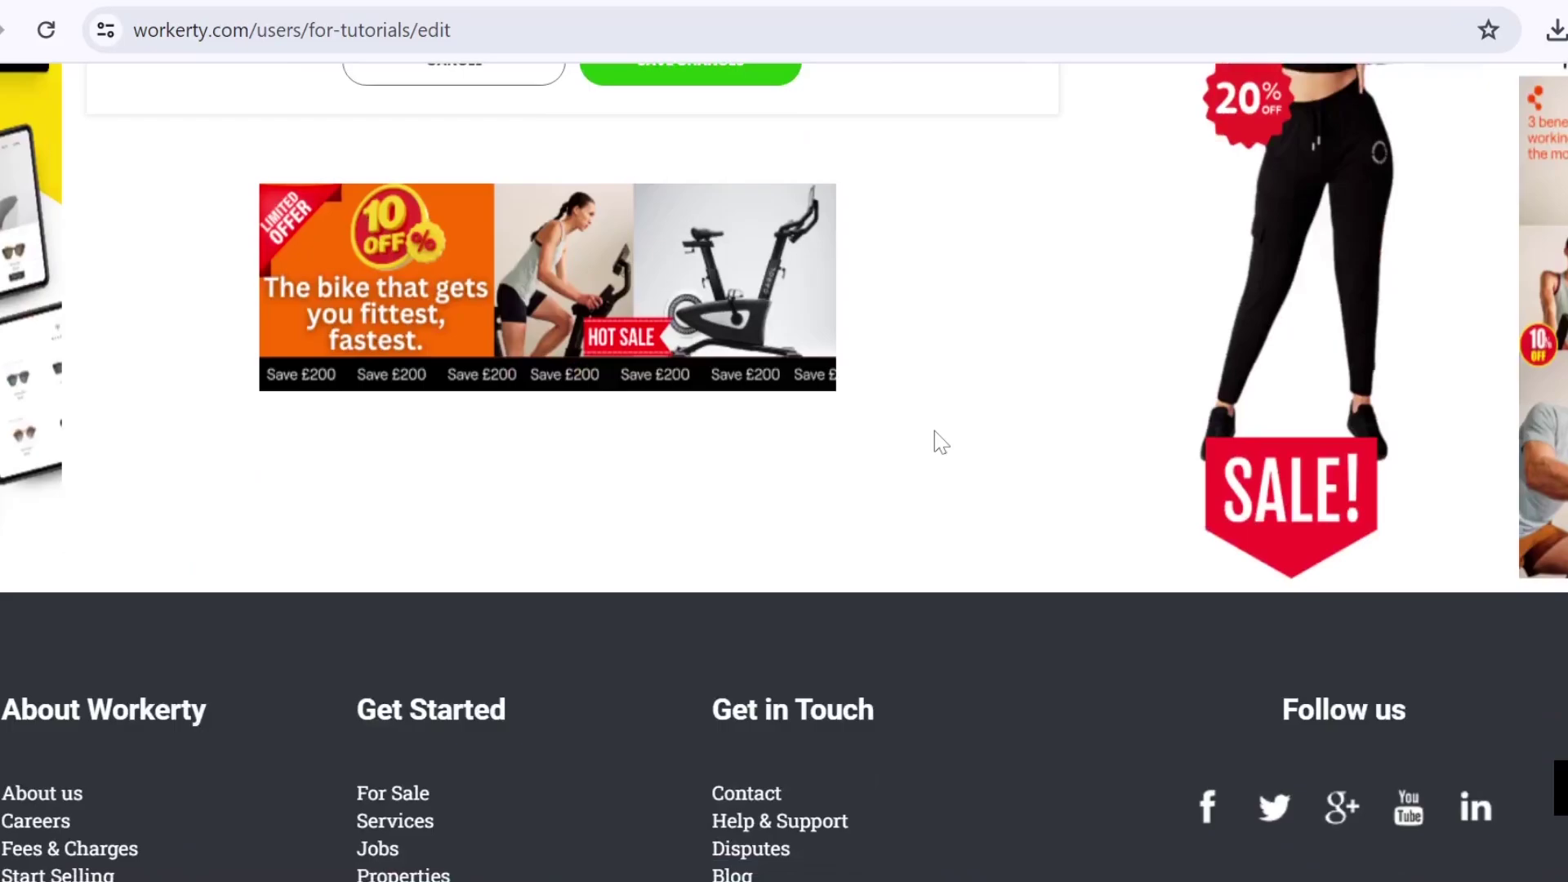
scroll(1077, 487, up, 3)
scroll(1076, 486, up, 2)
scroll(1077, 487, up, 1)
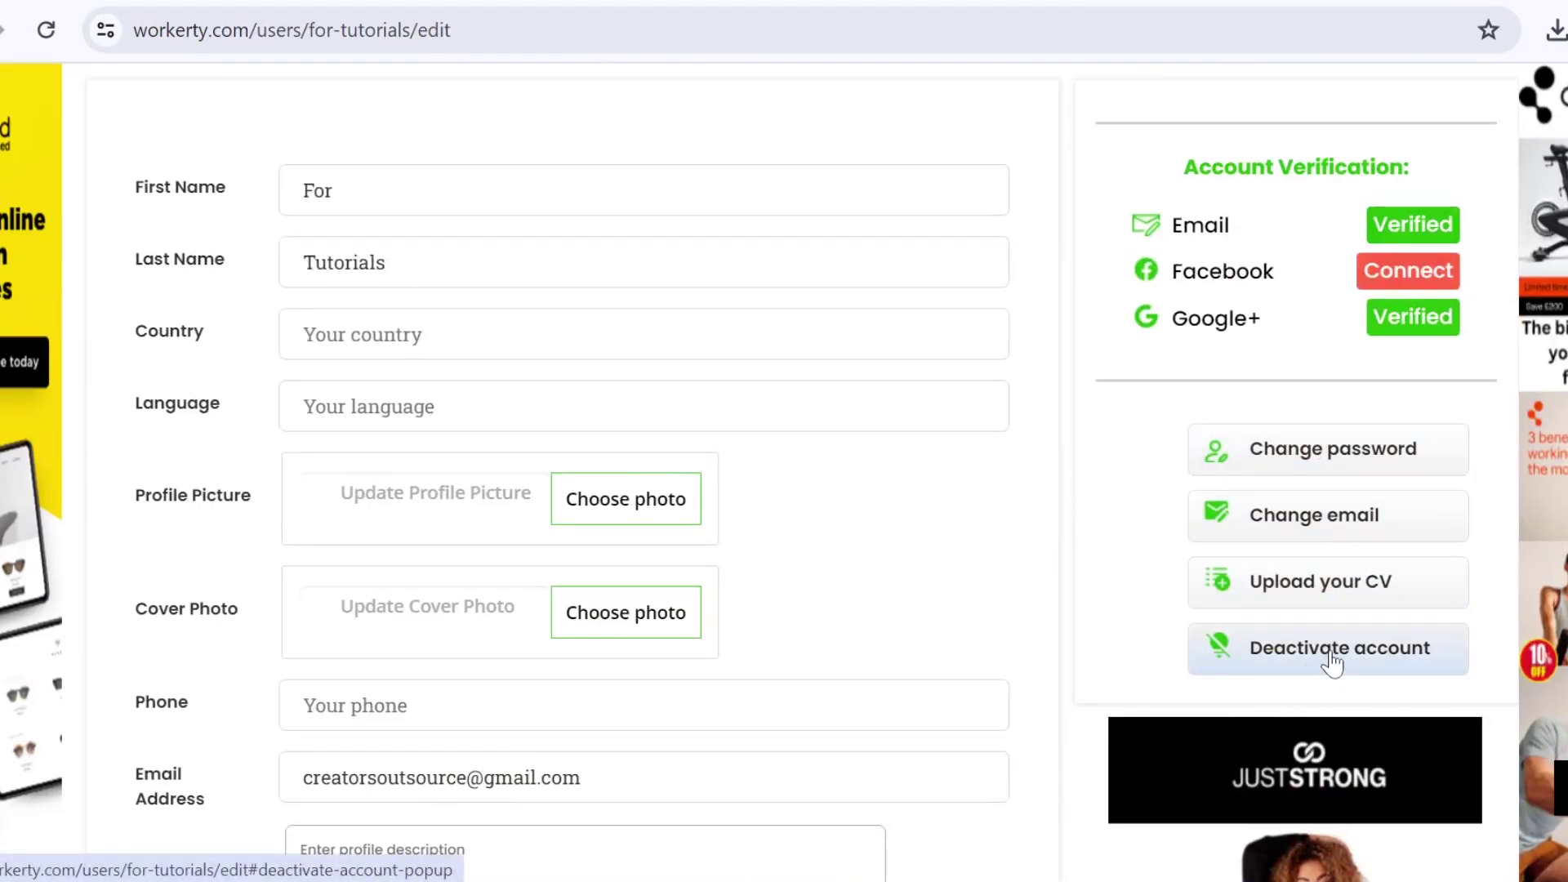
scroll(1333, 659, up, 4)
scroll(1333, 660, up, 2)
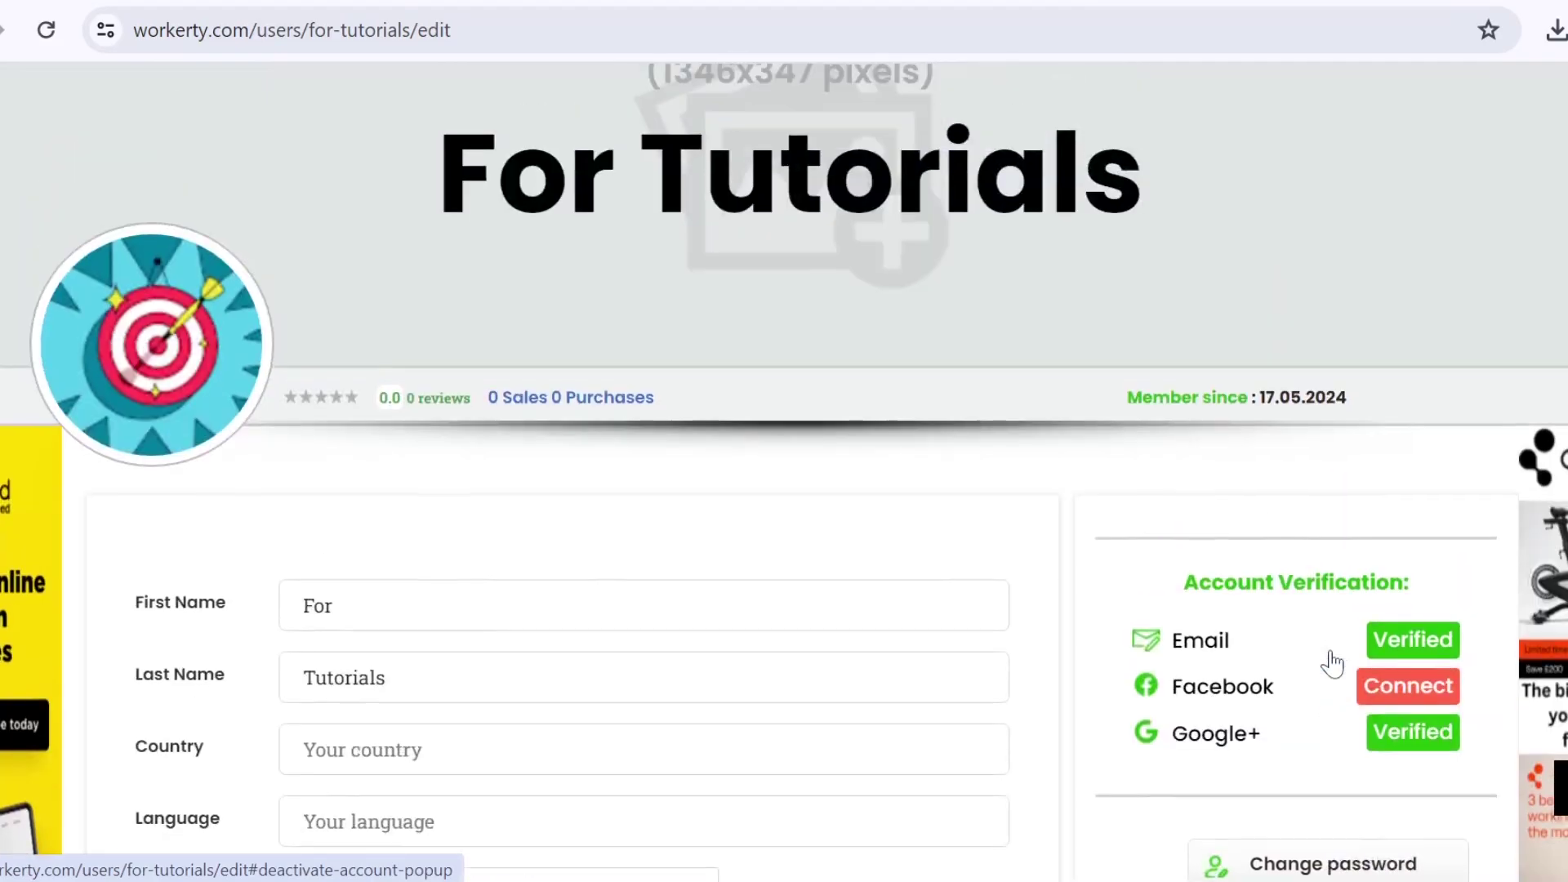
scroll(1335, 663, up, 4)
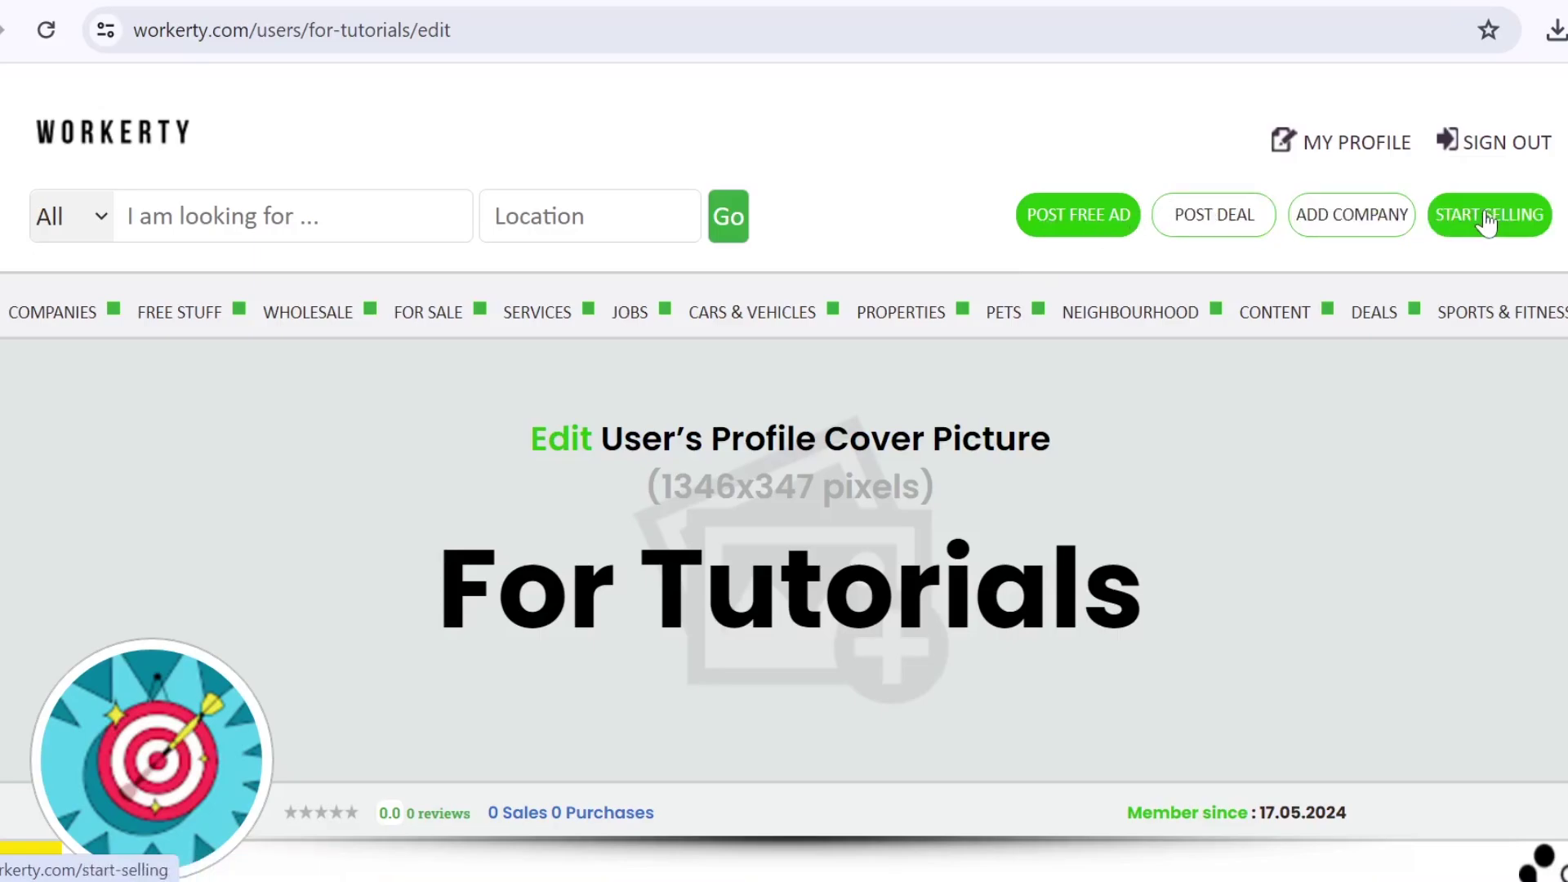
- Start a new free ad with For Sale as its category and continue to the listing form
click(1061, 221)
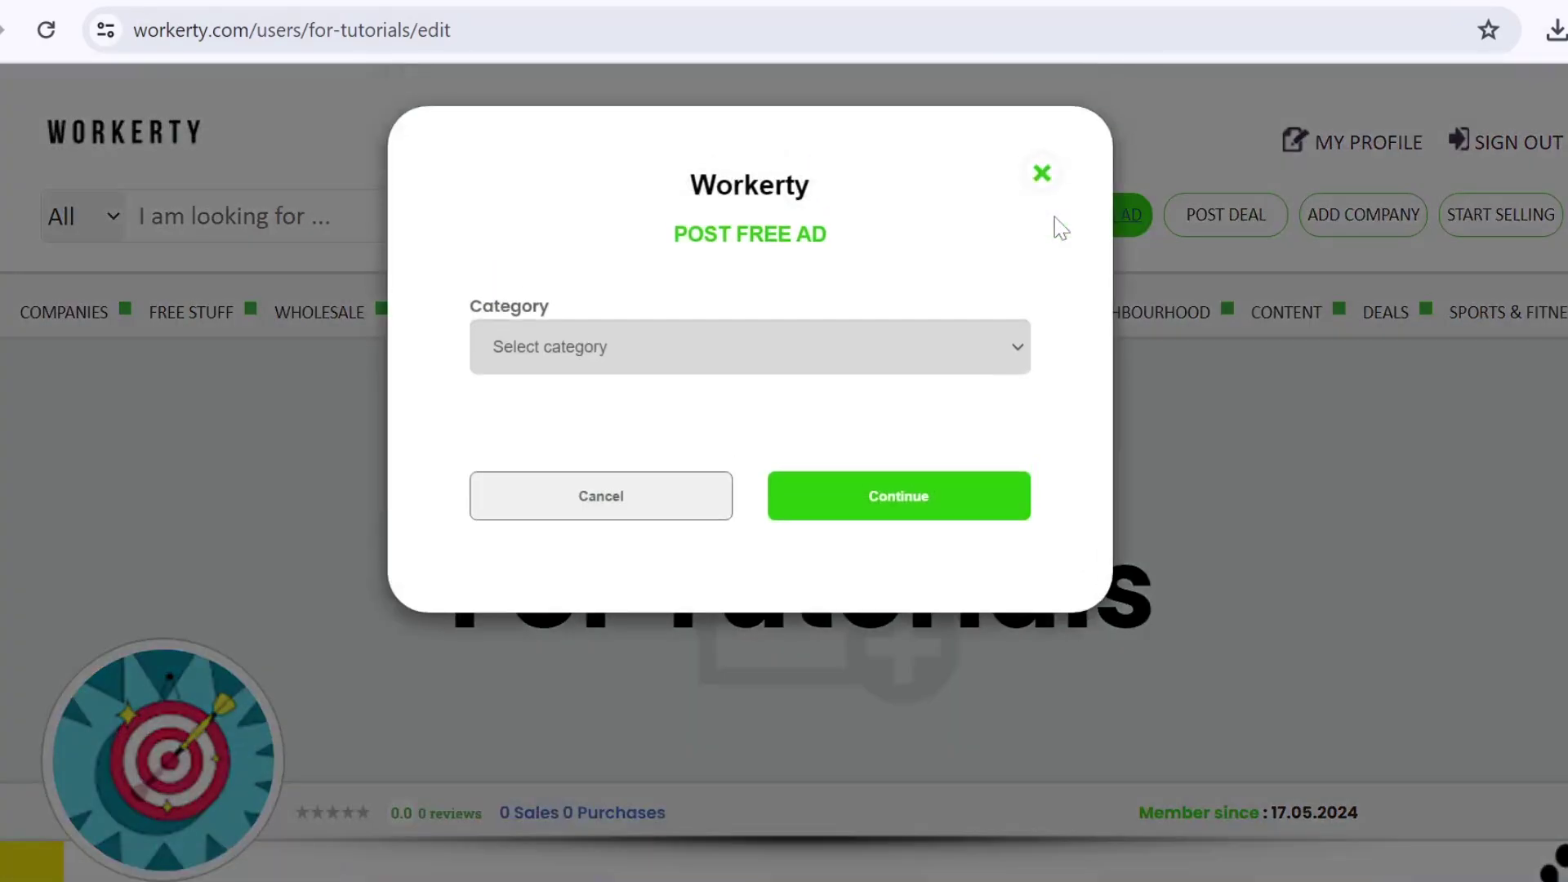
click(1017, 349)
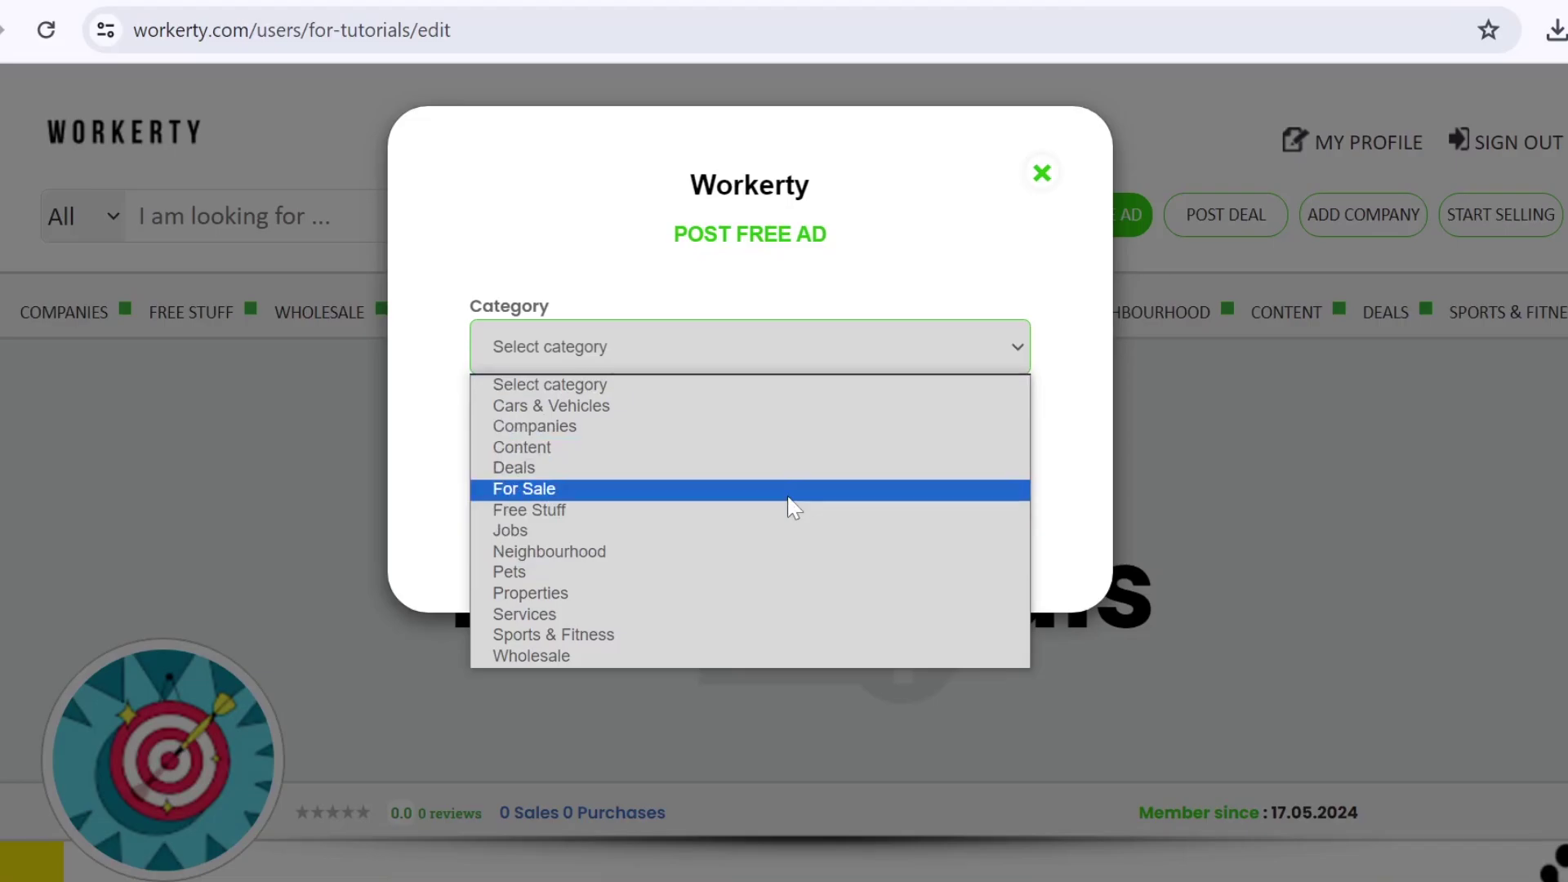
click(791, 490)
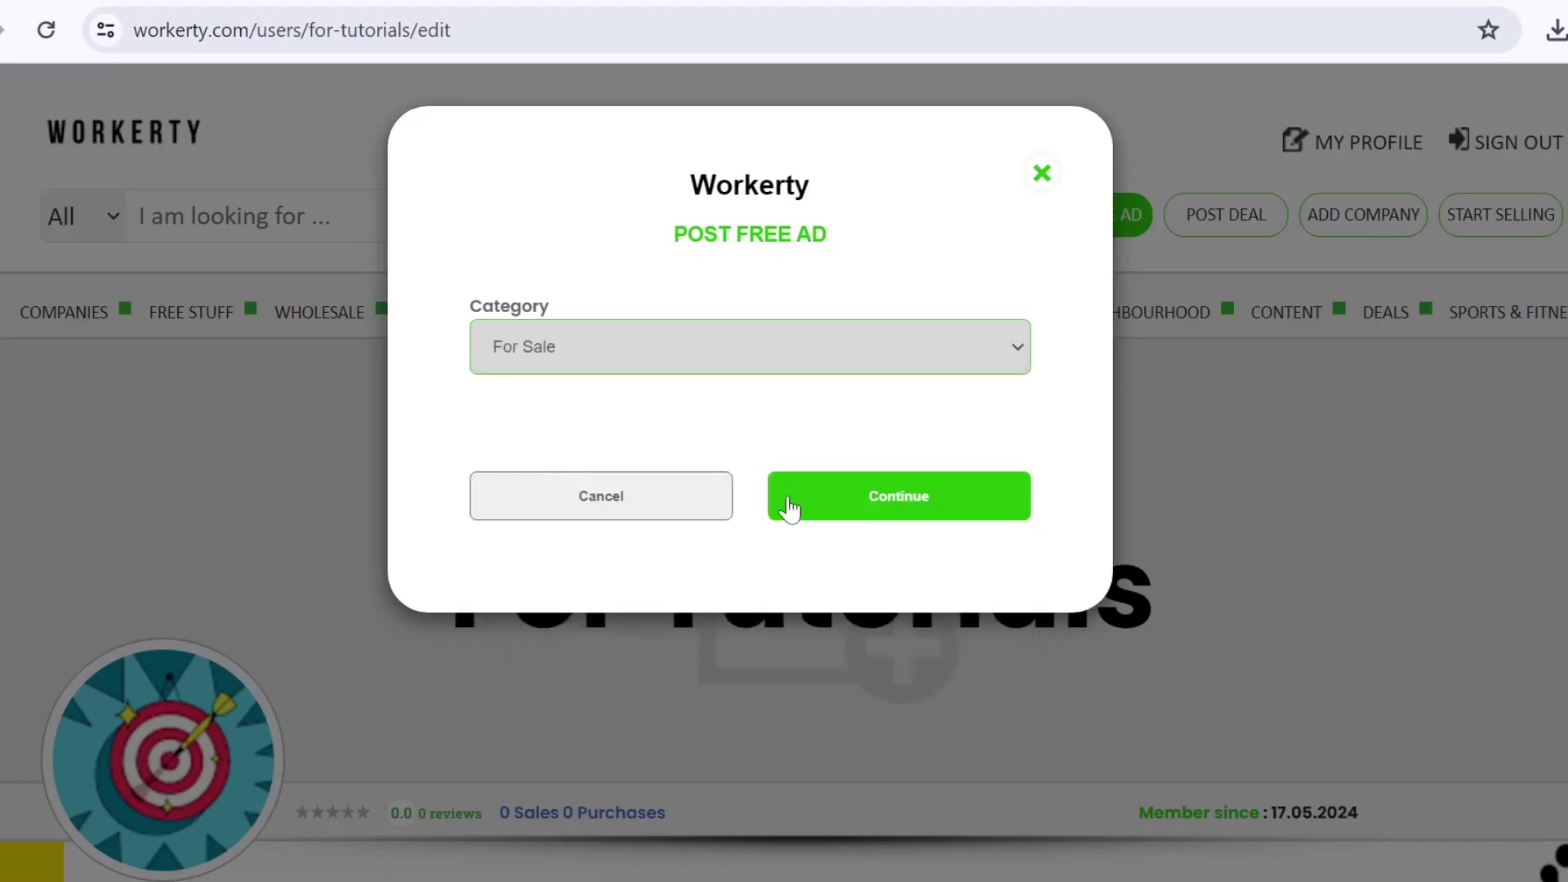
click(858, 512)
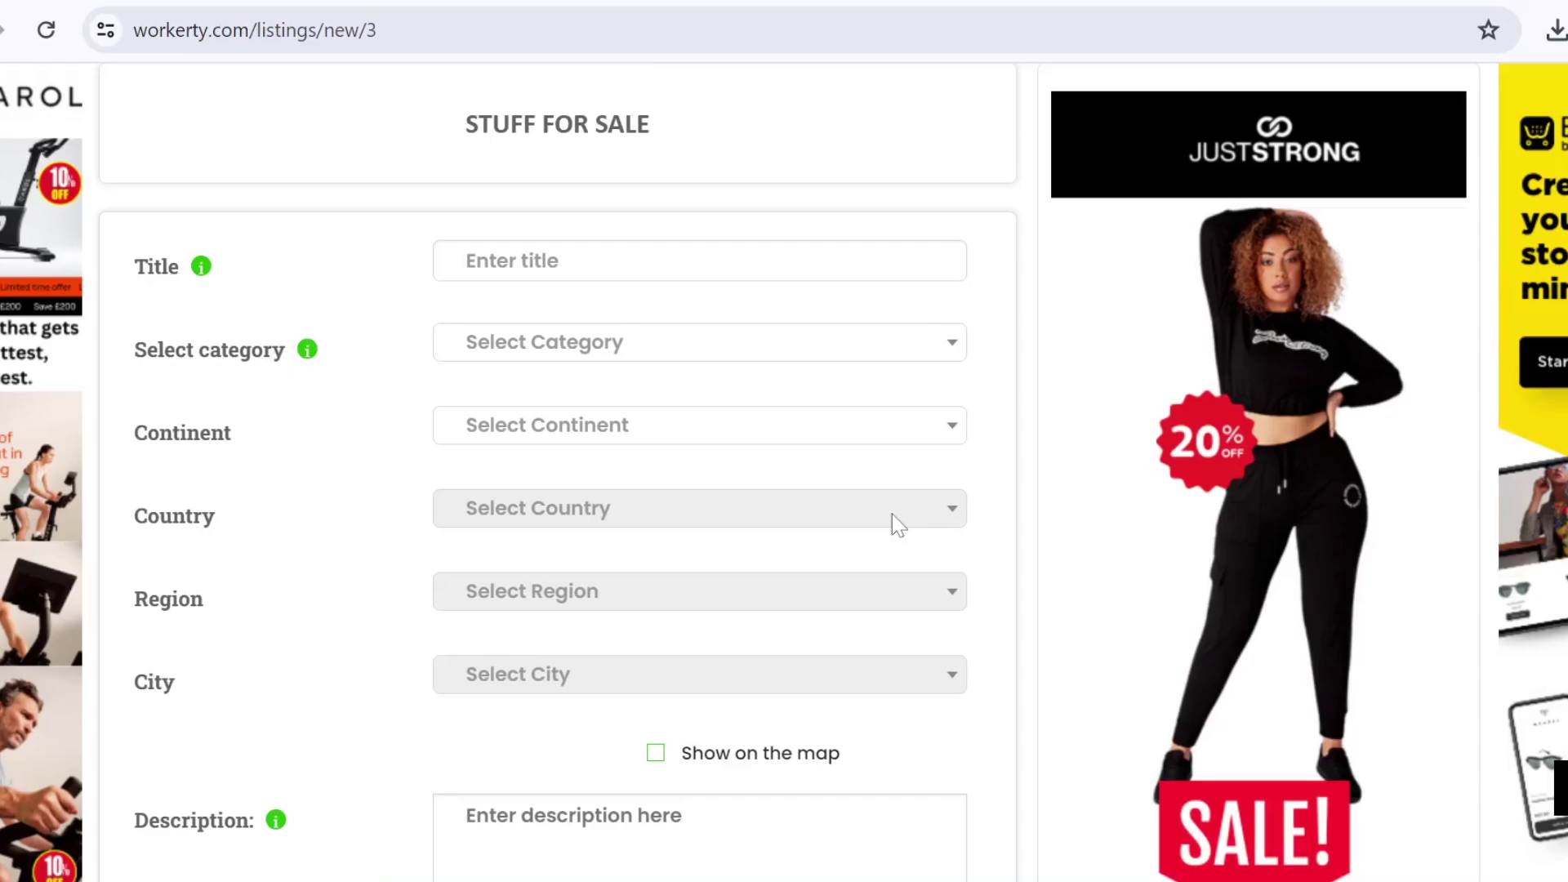
scroll(892, 514, down, 3)
scroll(892, 513, down, 3)
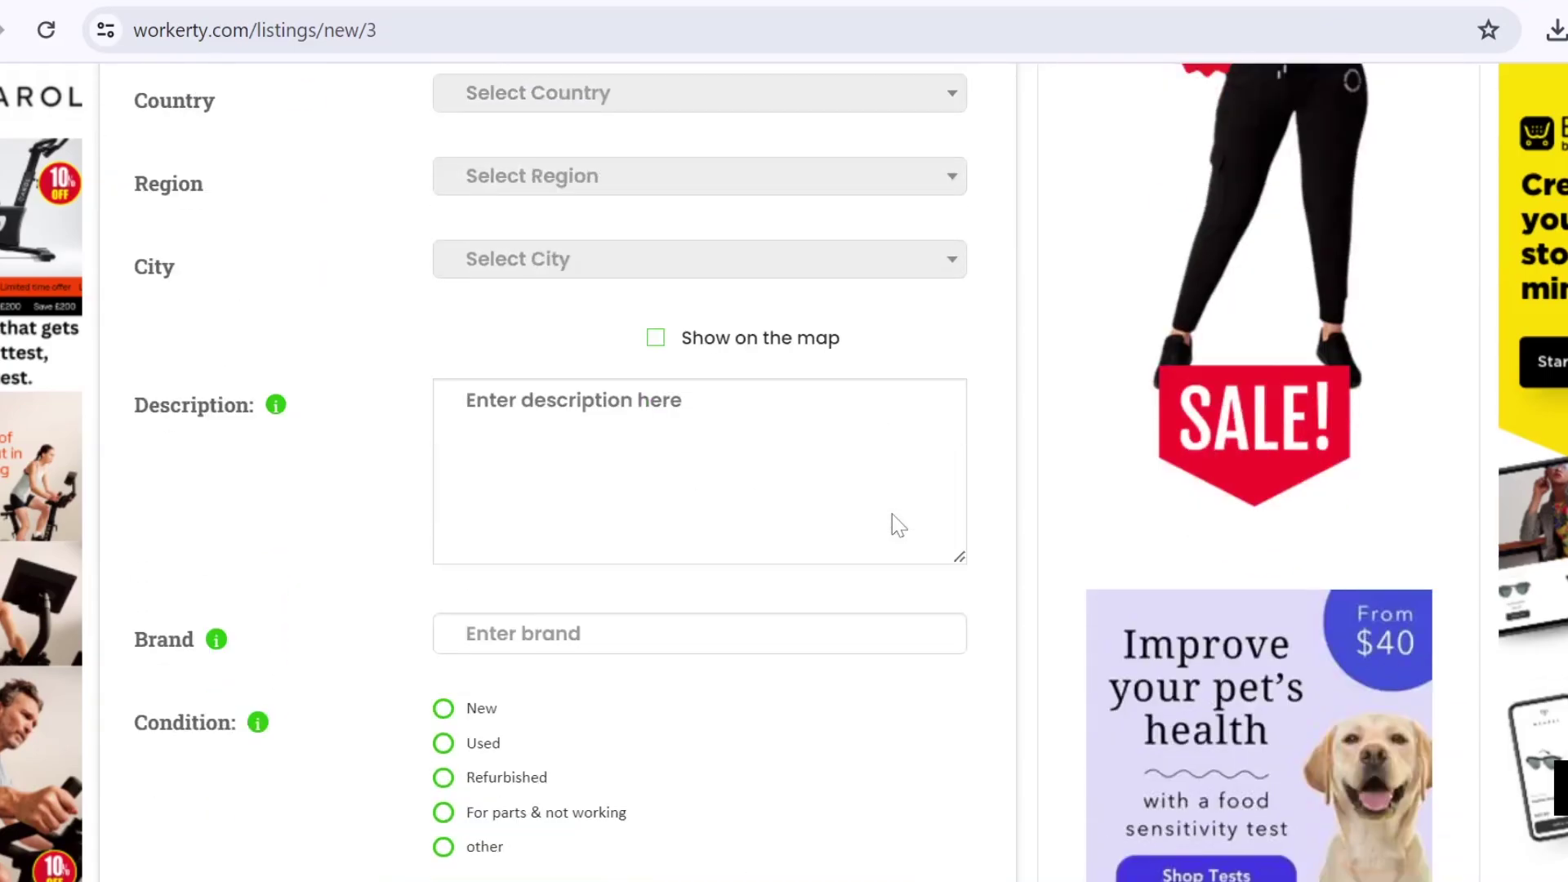
scroll(891, 513, down, 1)
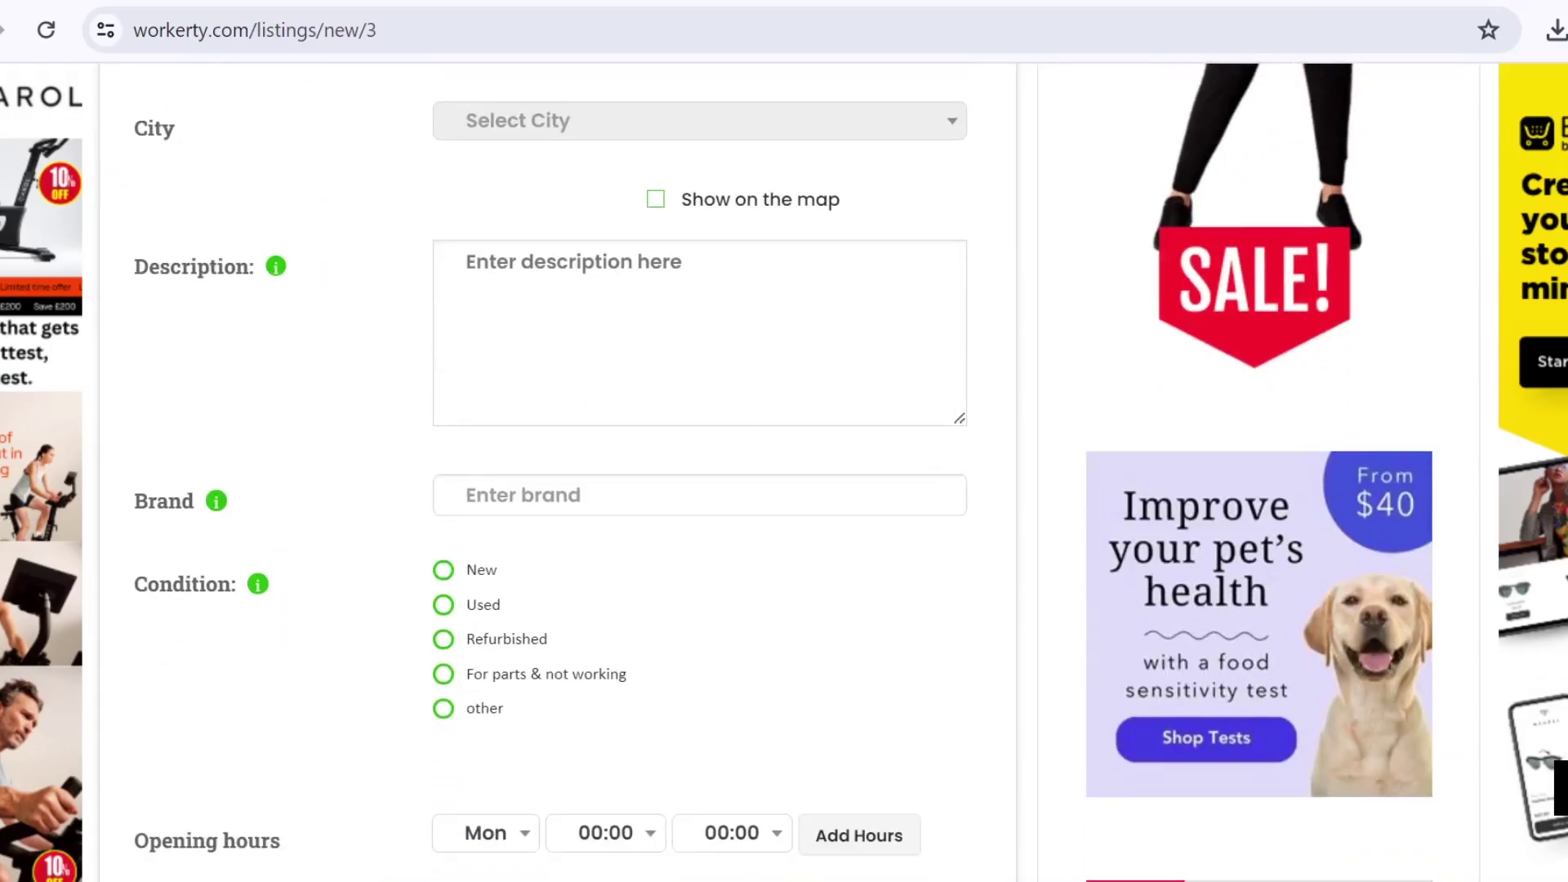
scroll(892, 514, down, 1)
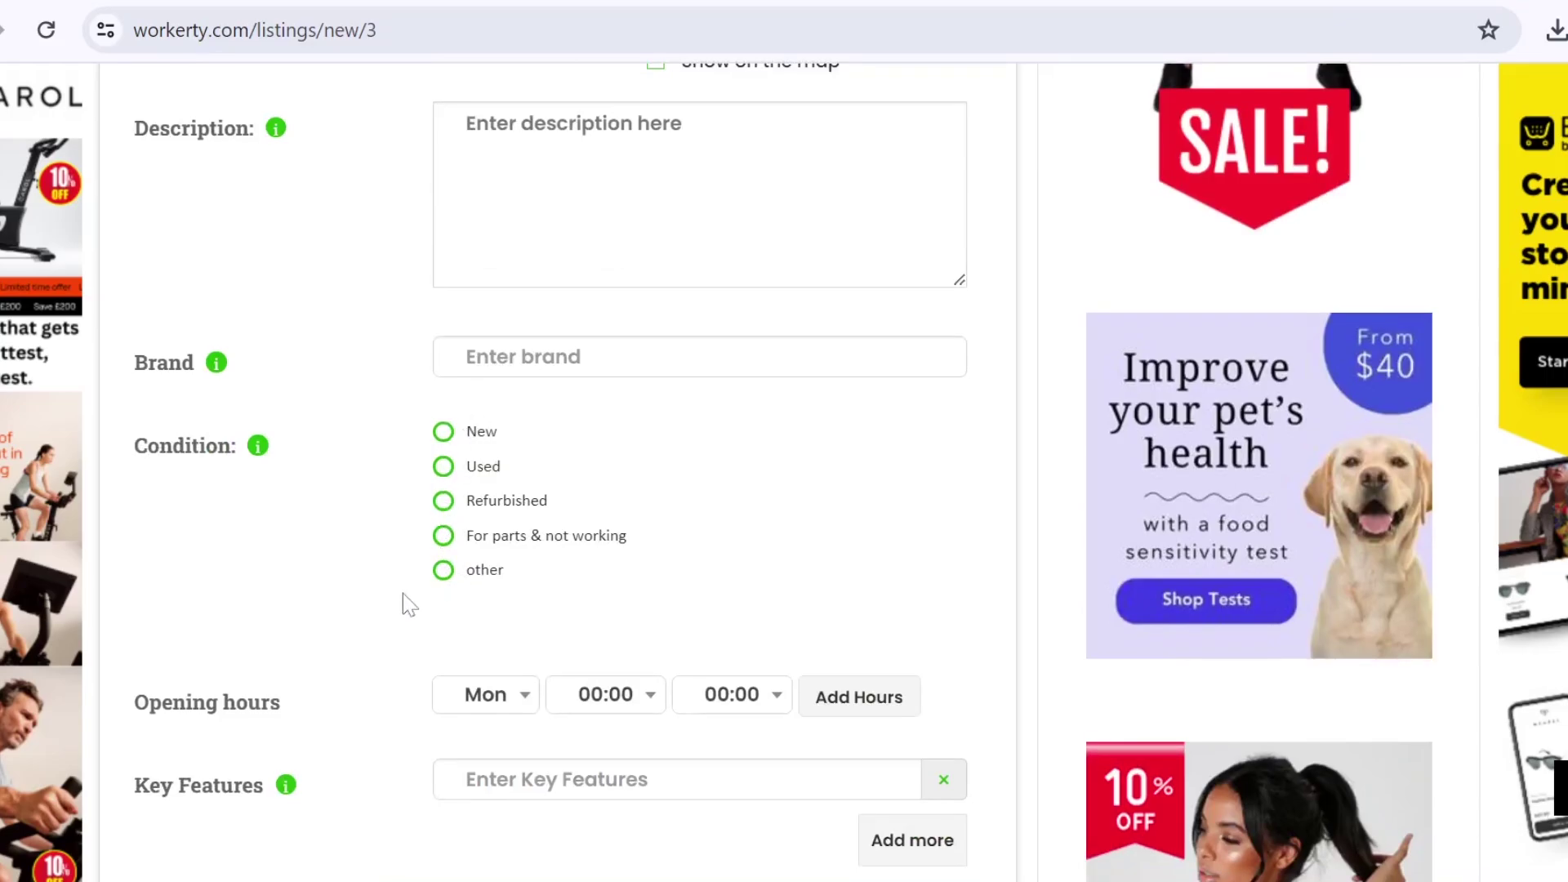
scroll(413, 602, down, 1)
scroll(412, 603, down, 1)
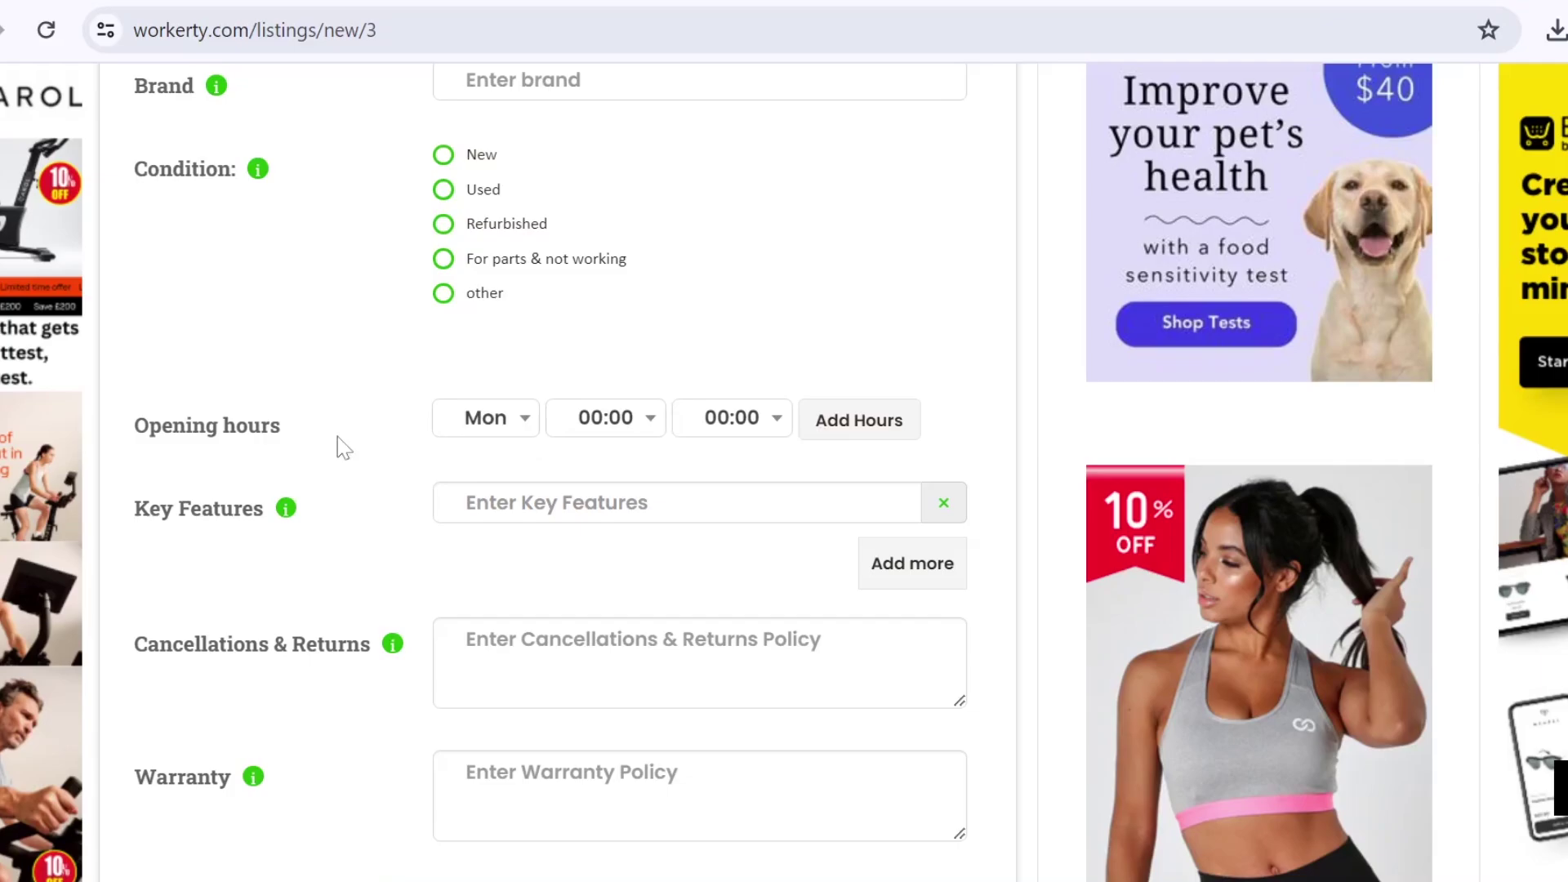
scroll(343, 445, down, 1)
scroll(343, 443, down, 1)
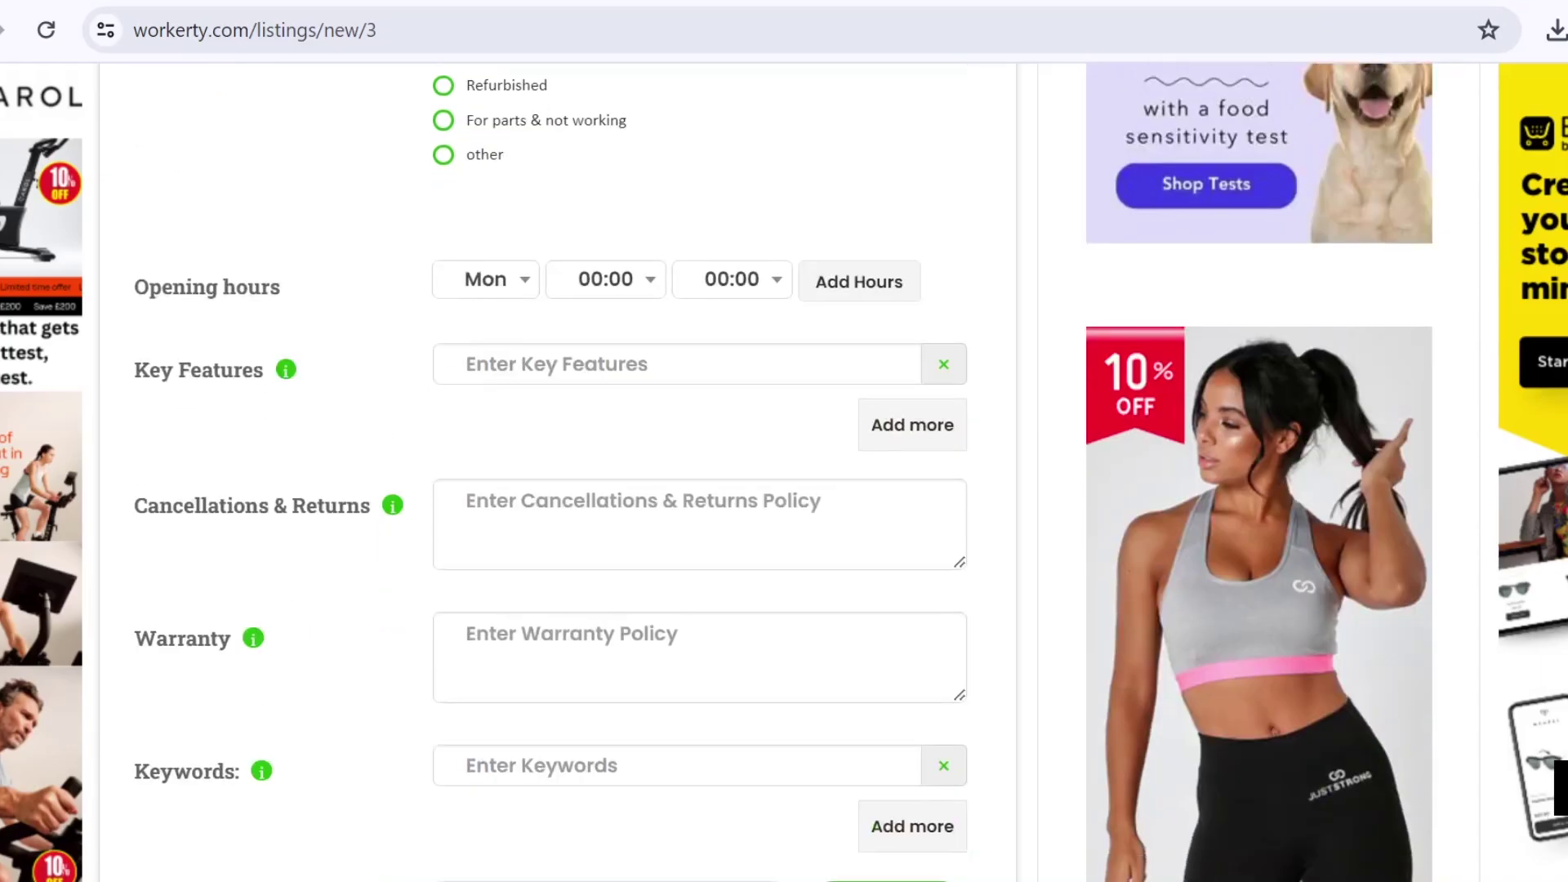
- Look over the empty Stuff for Sale form down to the Cancellations & Returns box
click(699, 525)
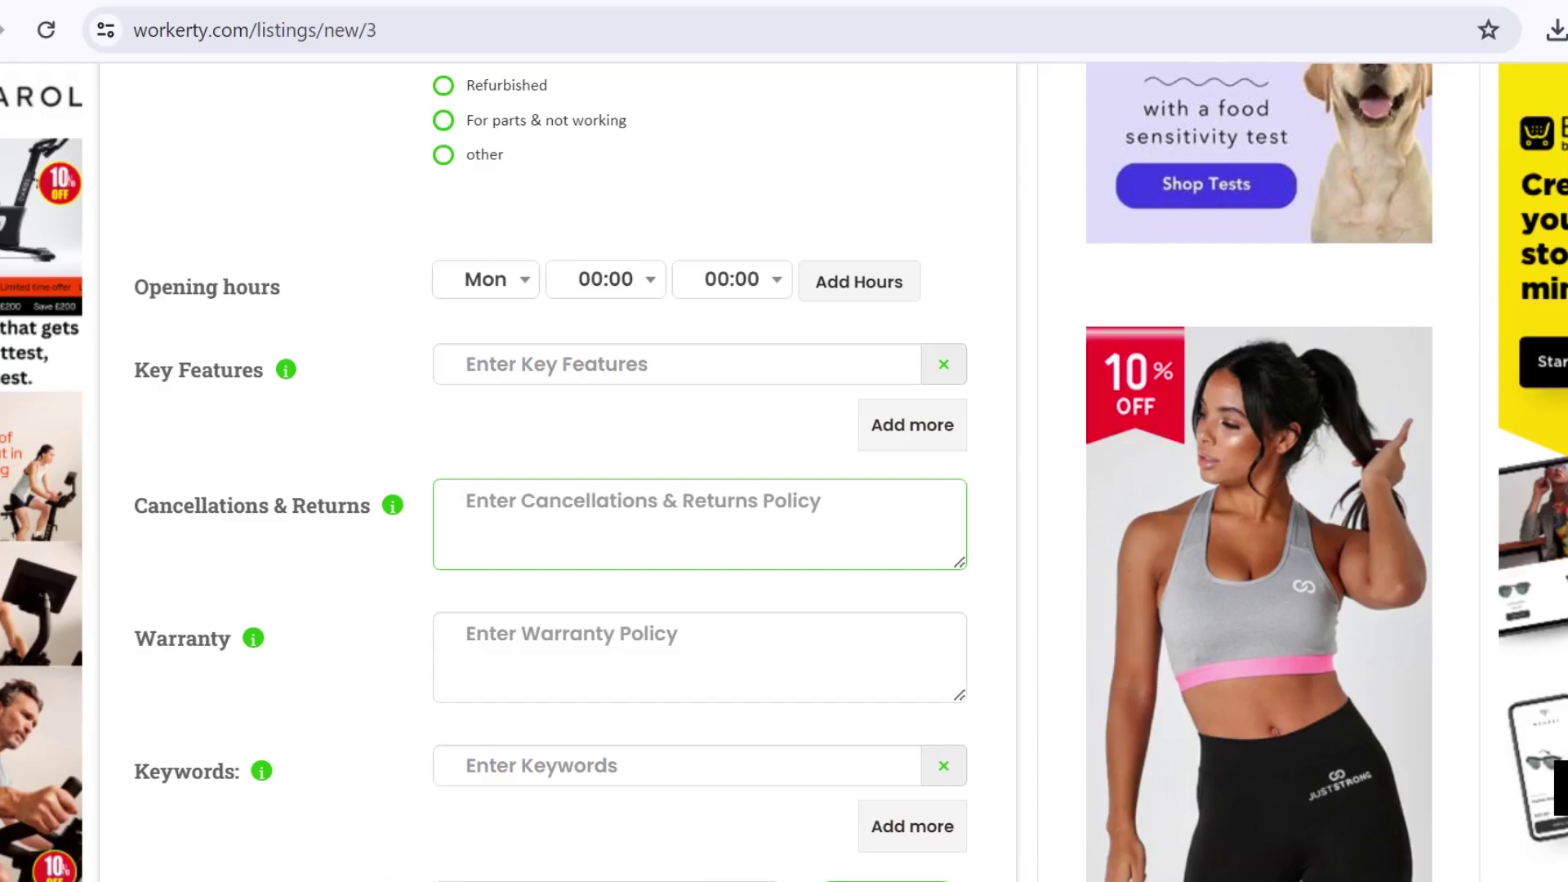
scroll(698, 524, down, 1)
scroll(699, 524, down, 1)
scroll(698, 524, down, 1)
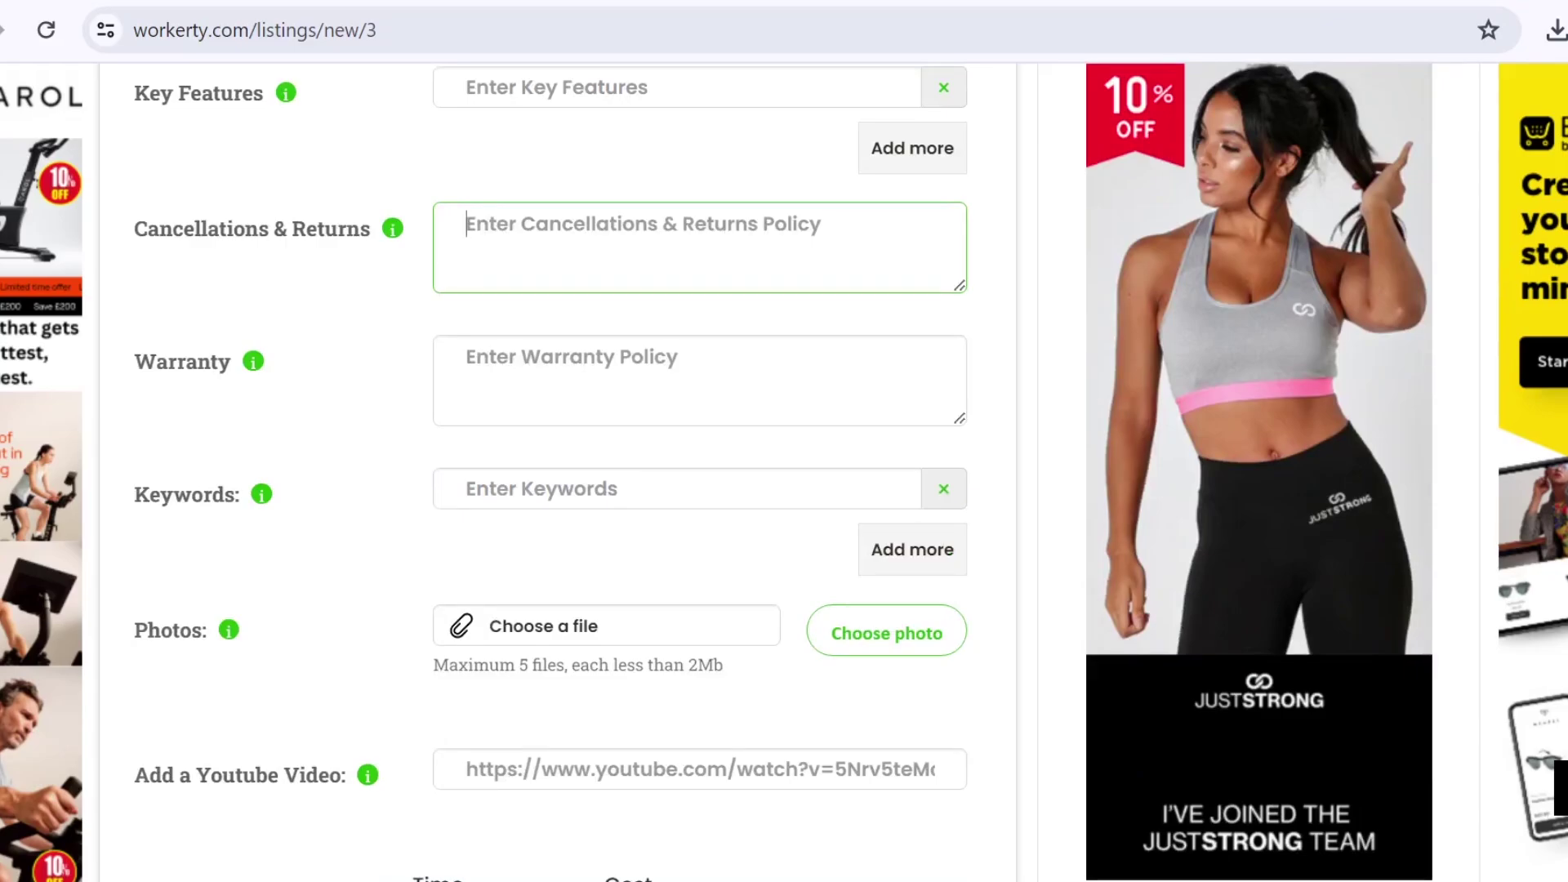
scroll(420, 542, down, 1)
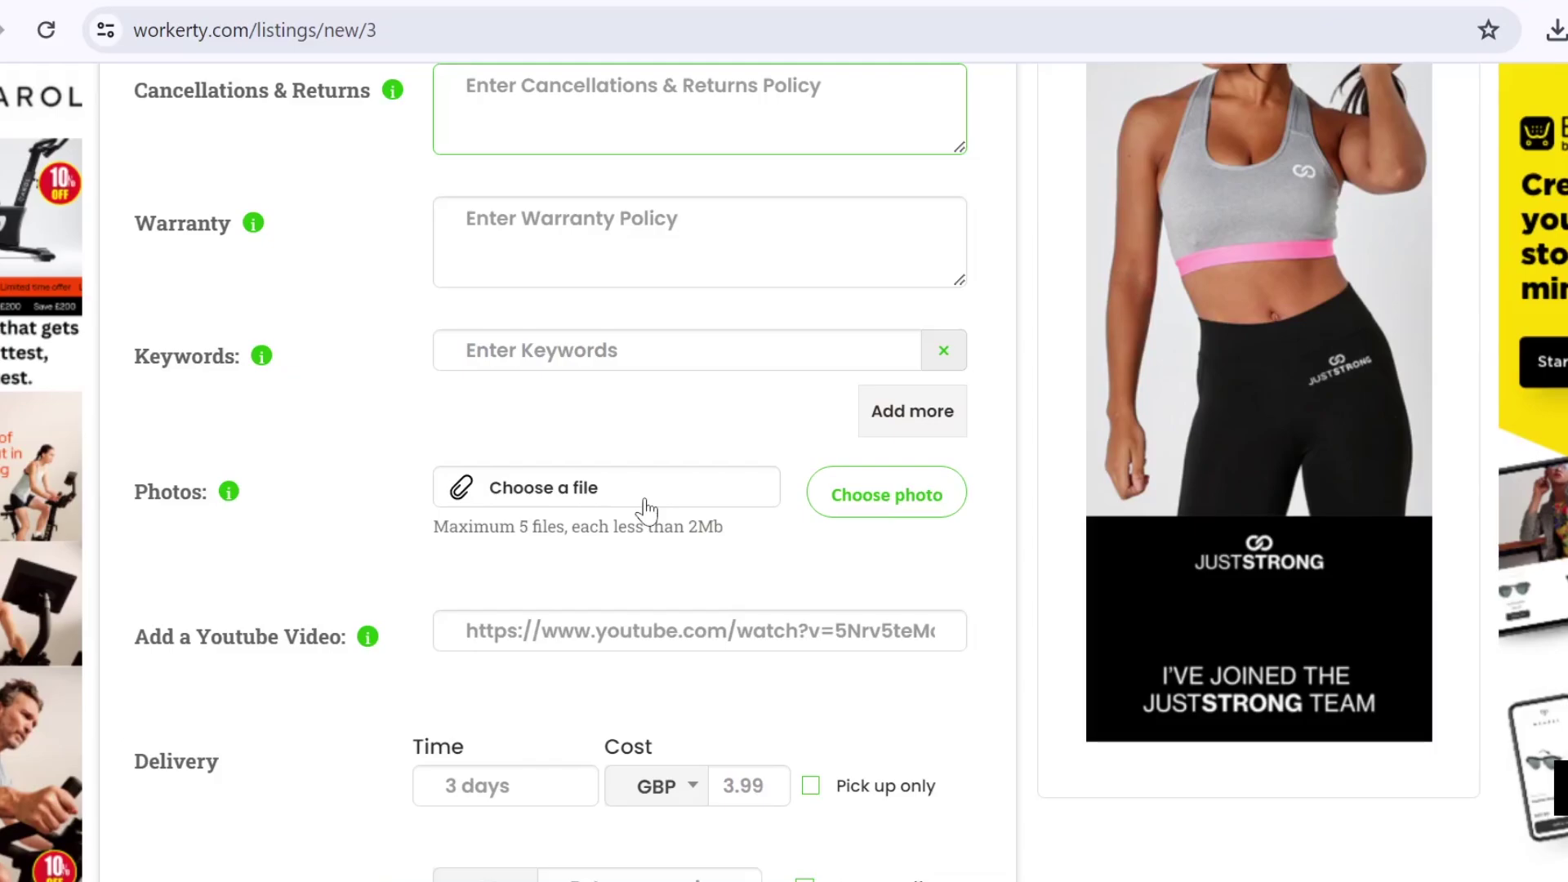
- Save the Amazon book cover image to Downloads and return to the Workerty form
click(734, 5)
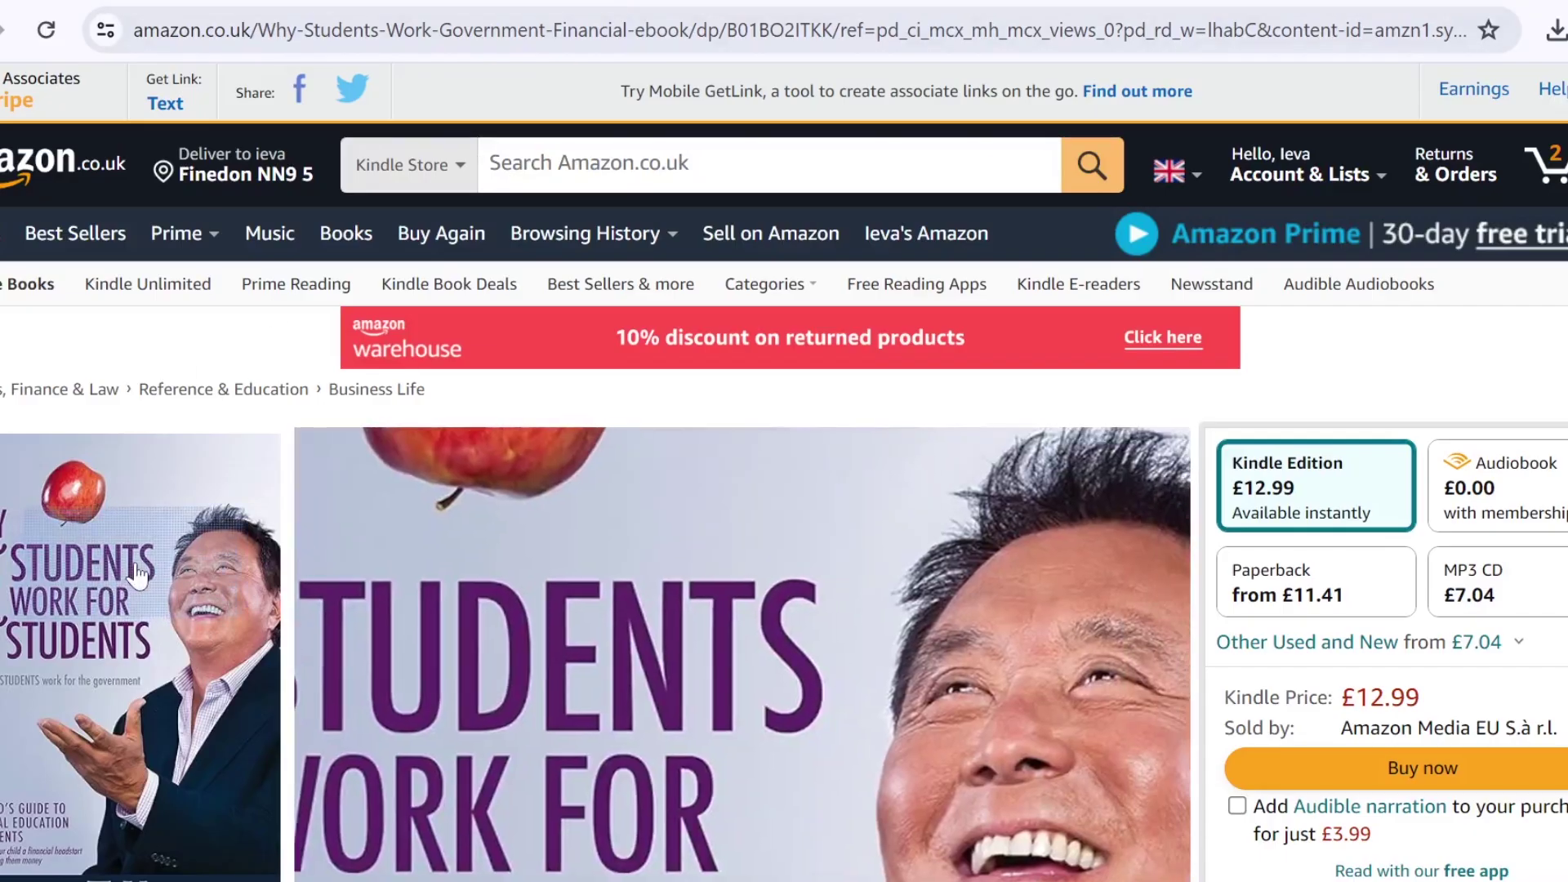
right_click(137, 574)
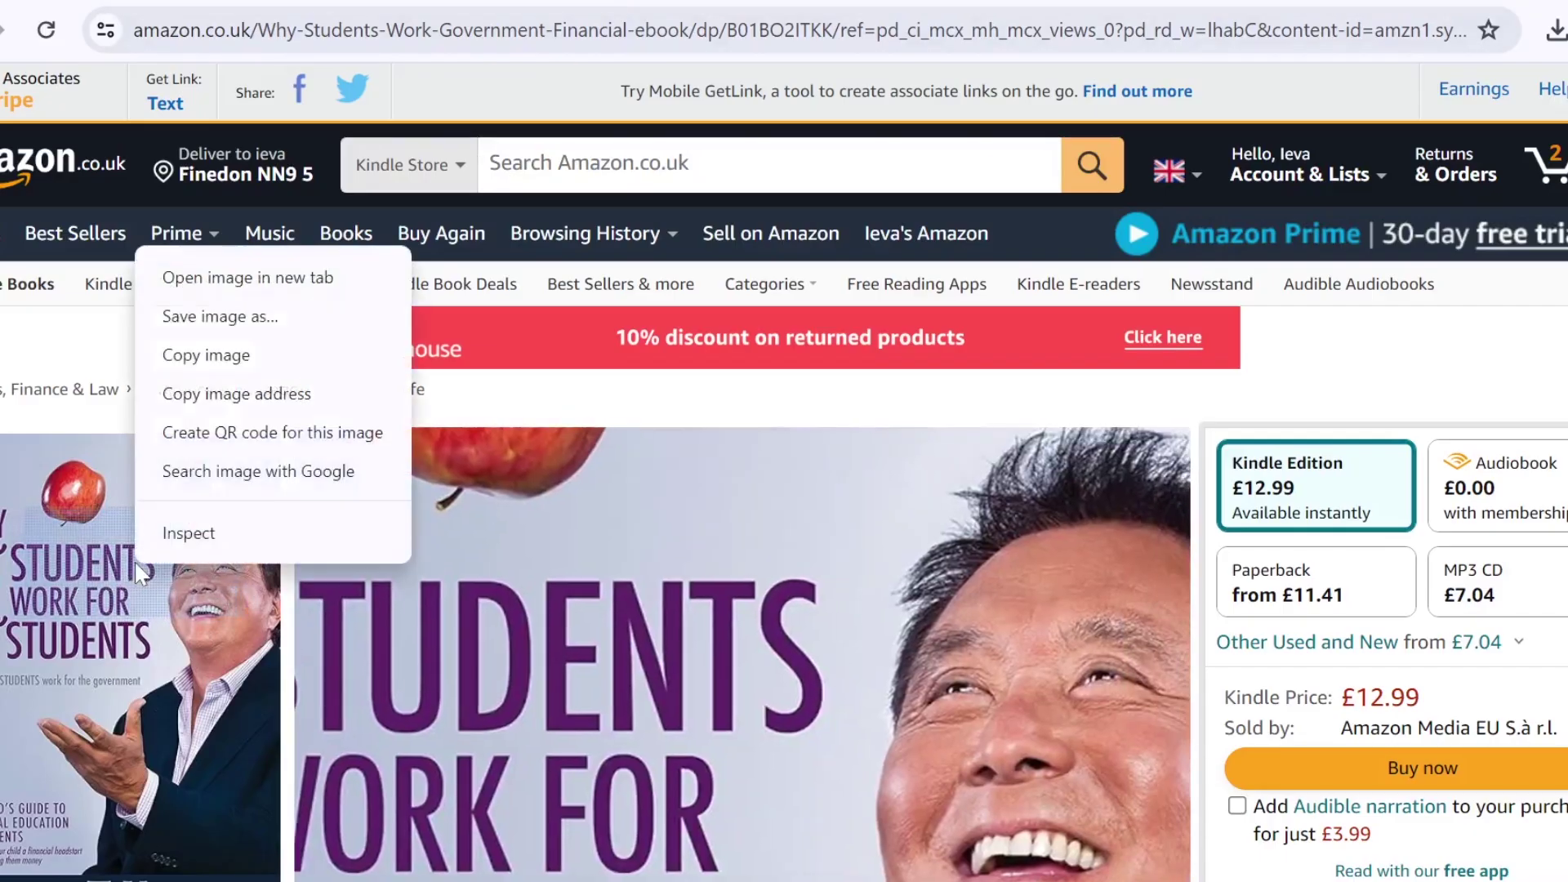
click(245, 316)
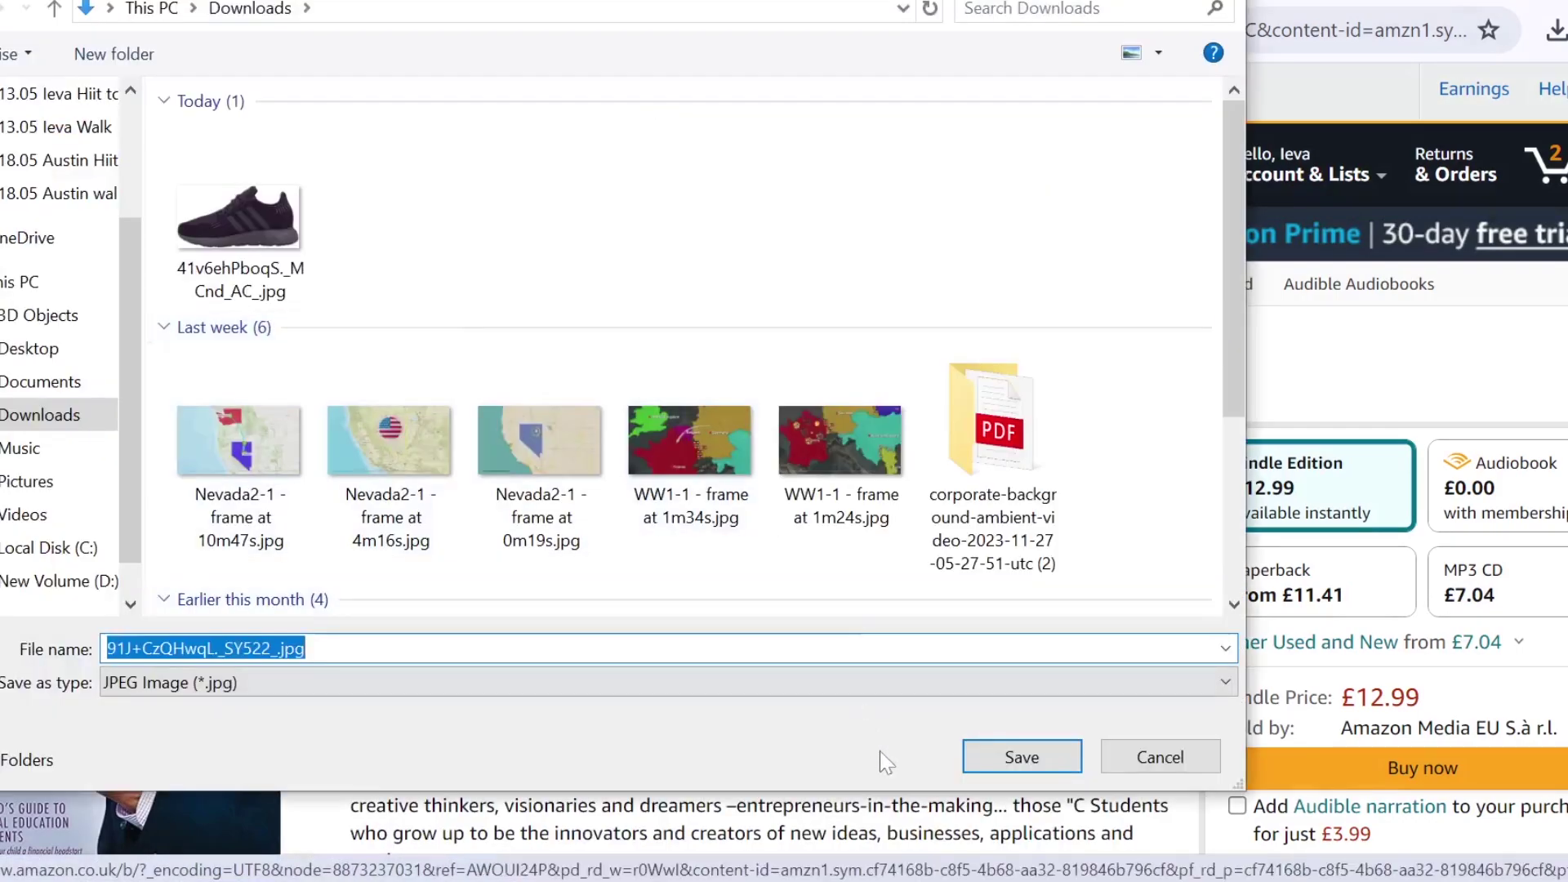
click(1020, 756)
key(ctrl+Tab)
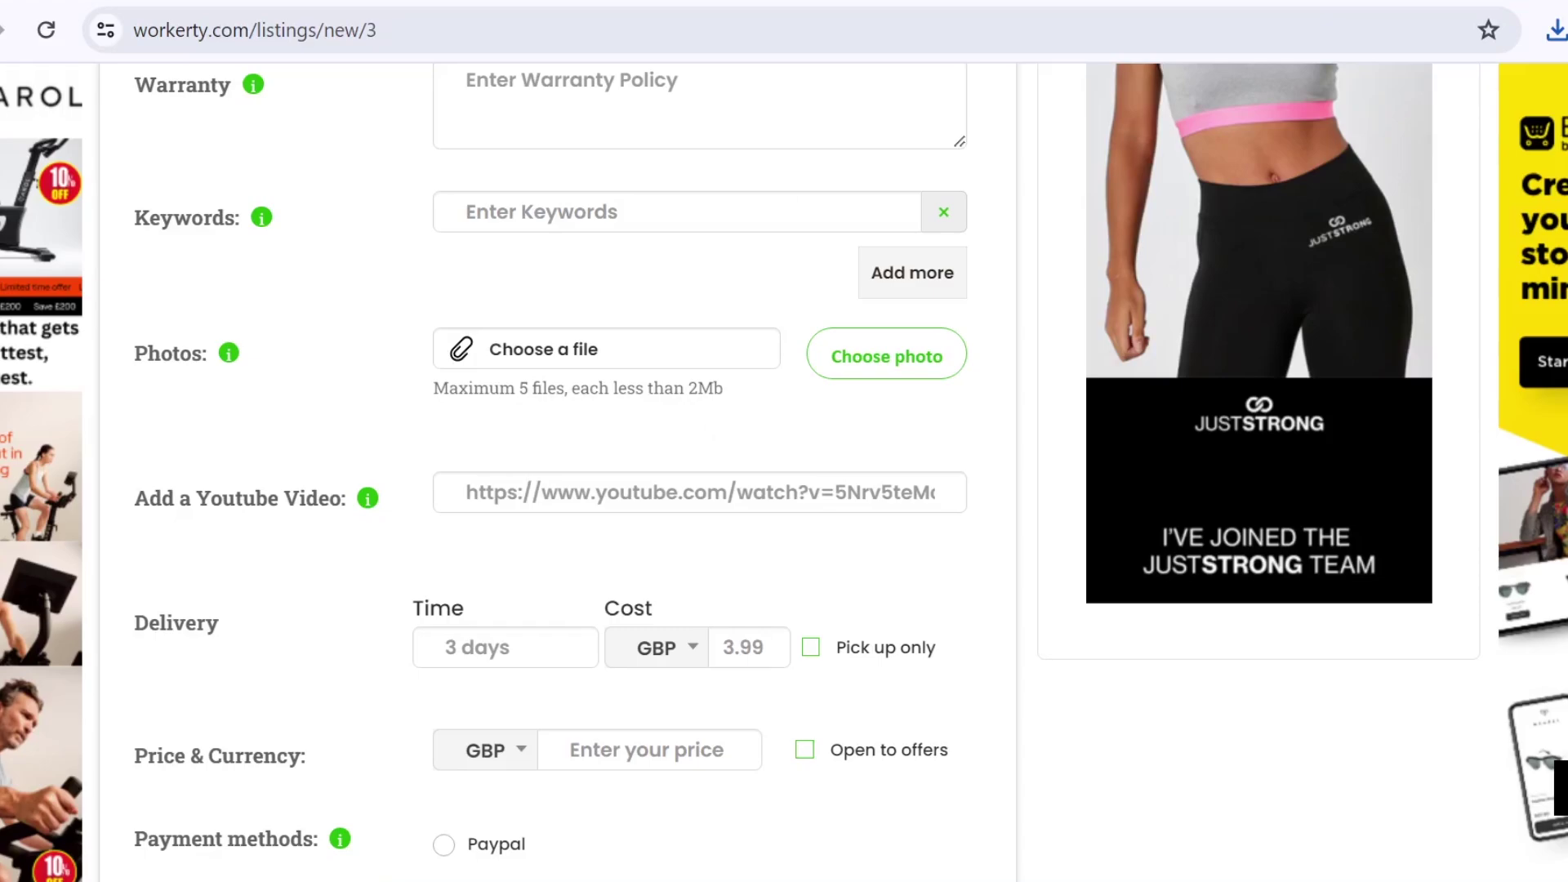
scroll(509, 547, down, 2)
scroll(508, 547, down, 1)
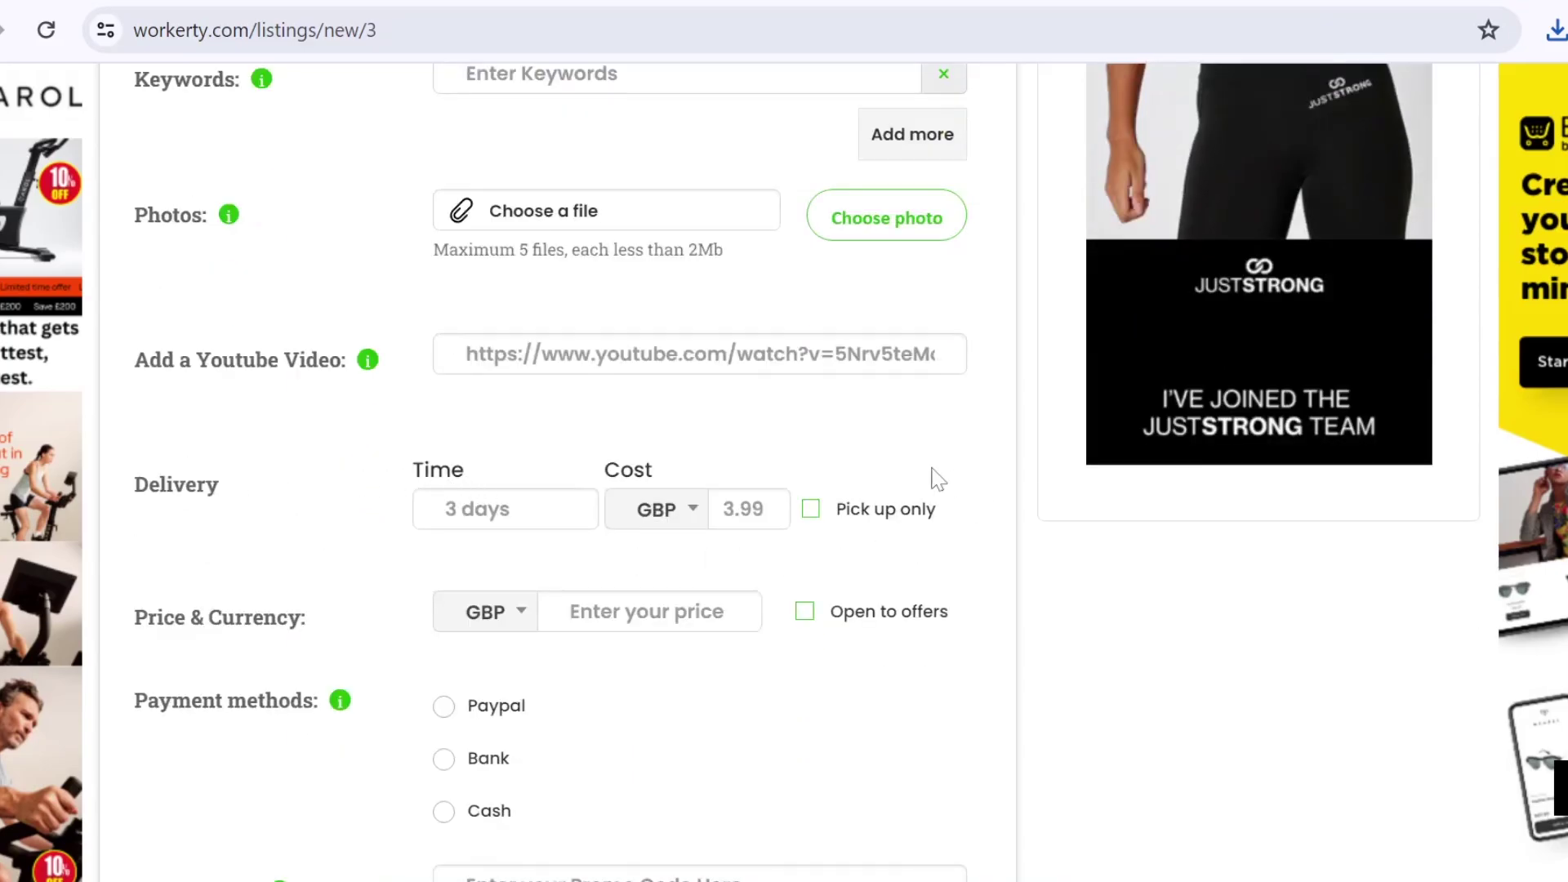
scroll(937, 478, down, 2)
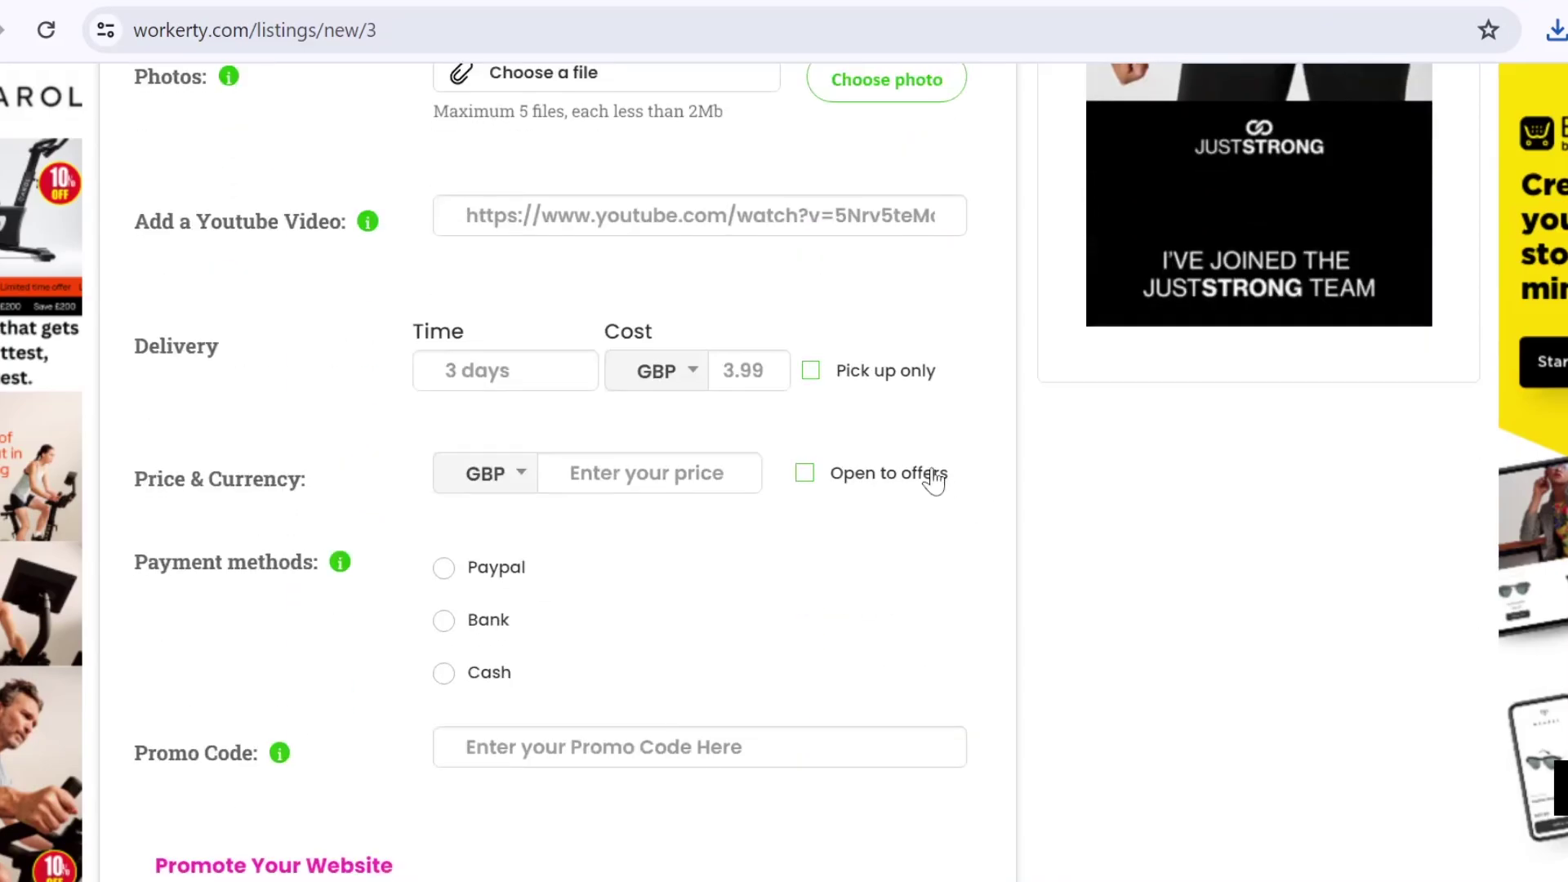
scroll(937, 478, down, 2)
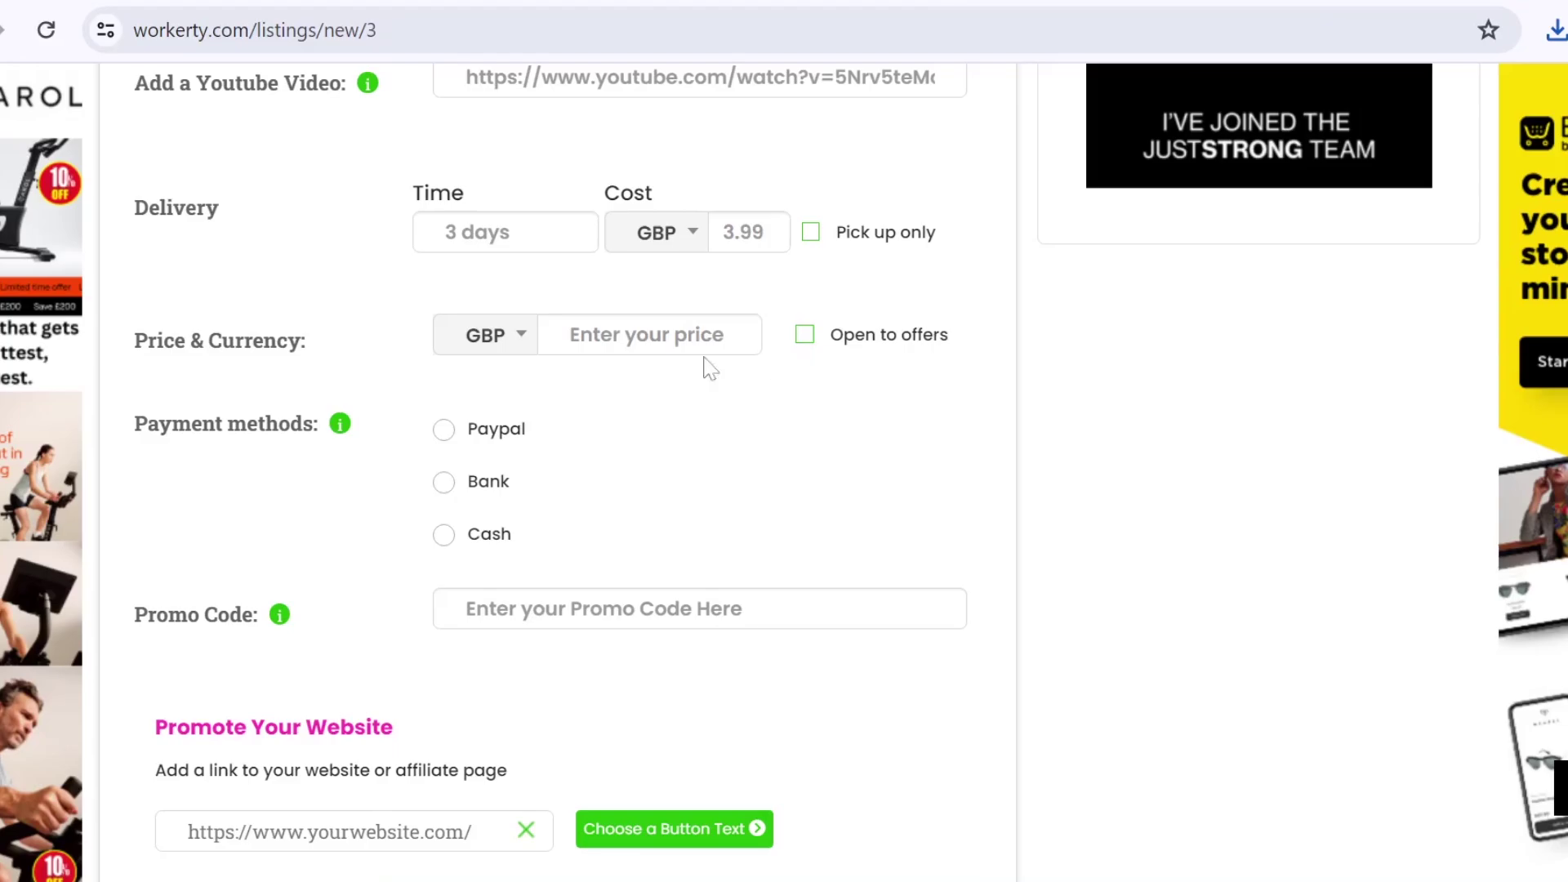
scroll(374, 460, down, 1)
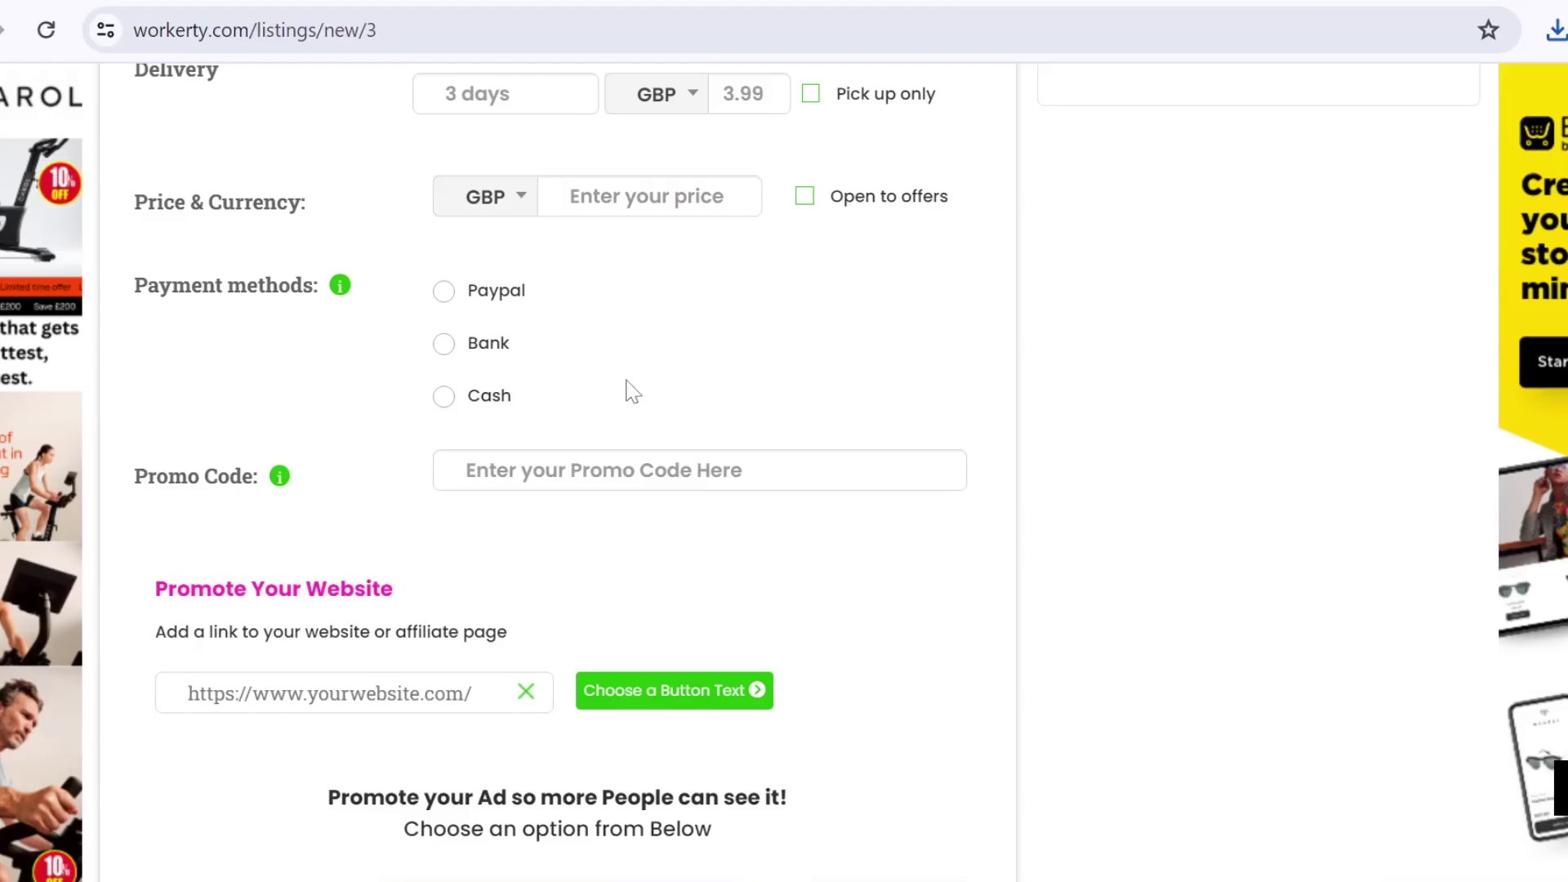
scroll(633, 390, down, 1)
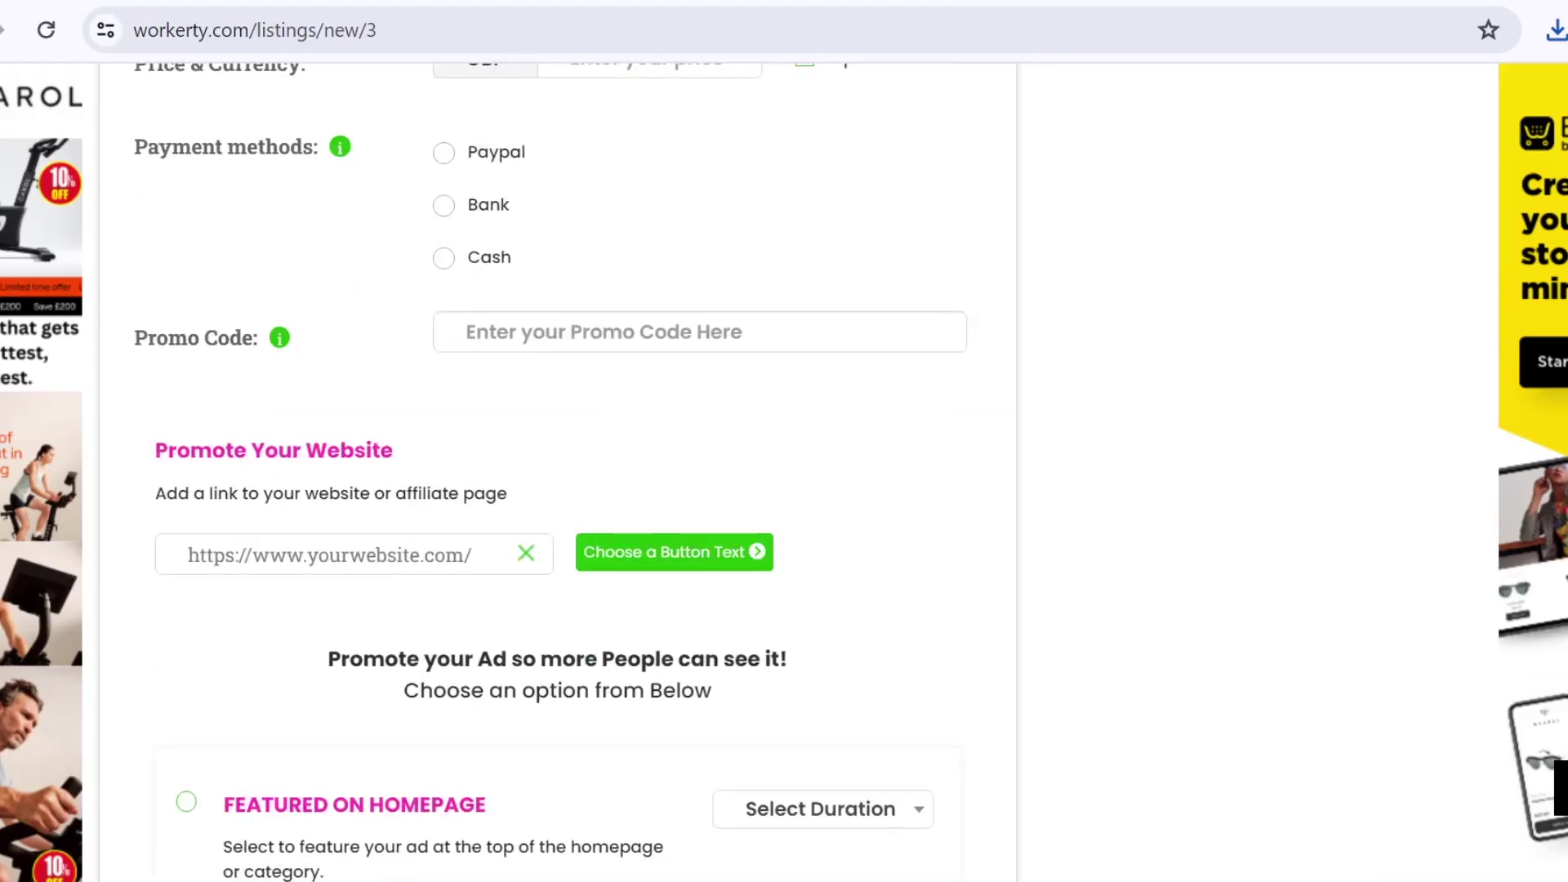
- Generate the book's short SiteStripe text link on Amazon and copy it
click(638, 331)
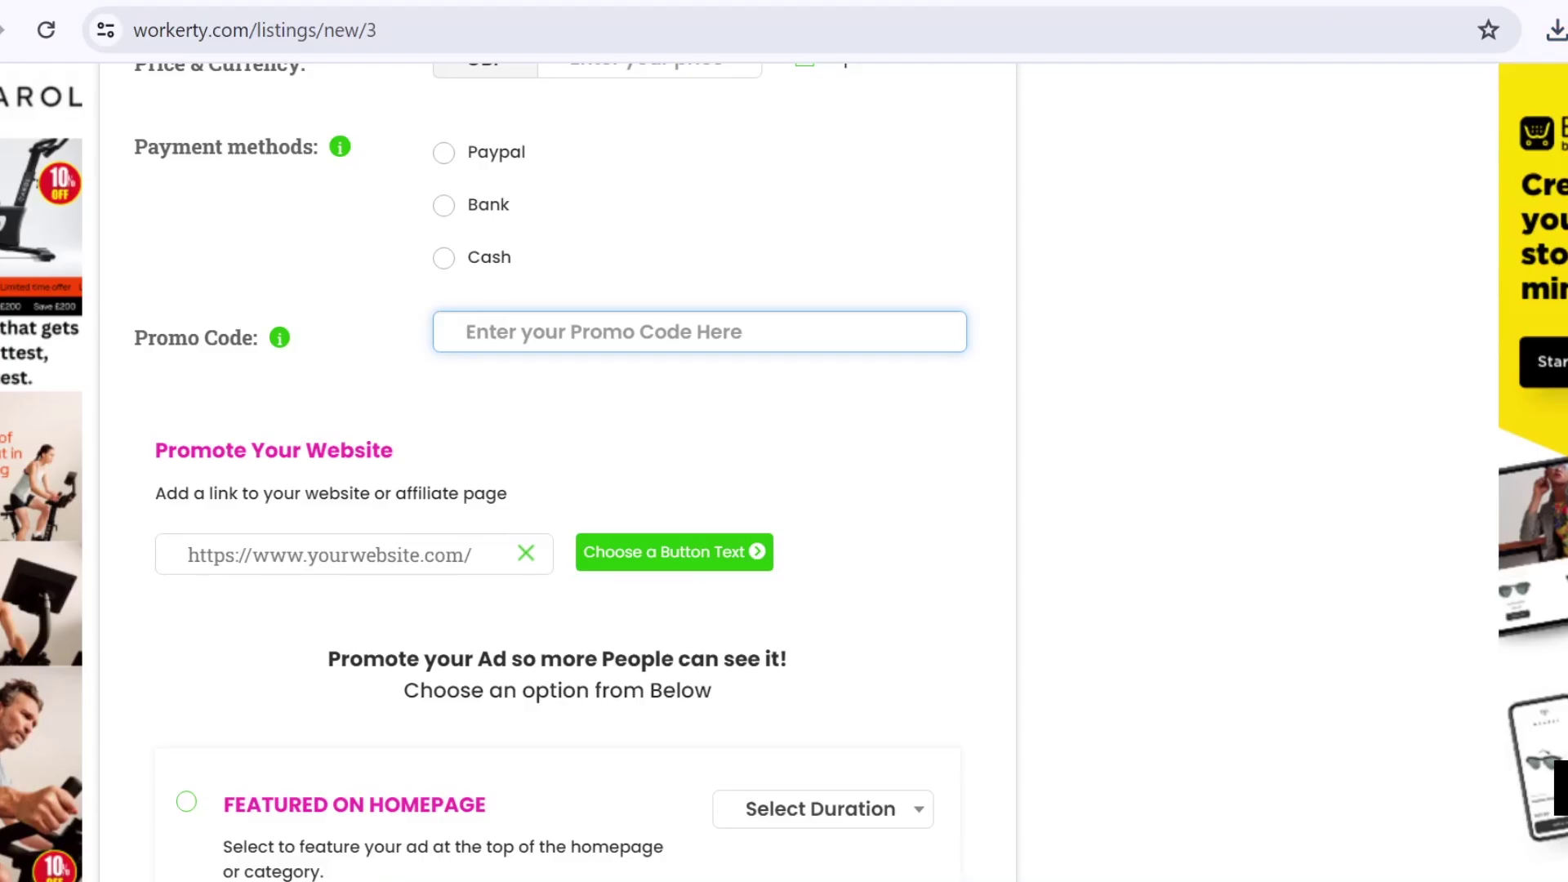
scroll(637, 368, down, 1)
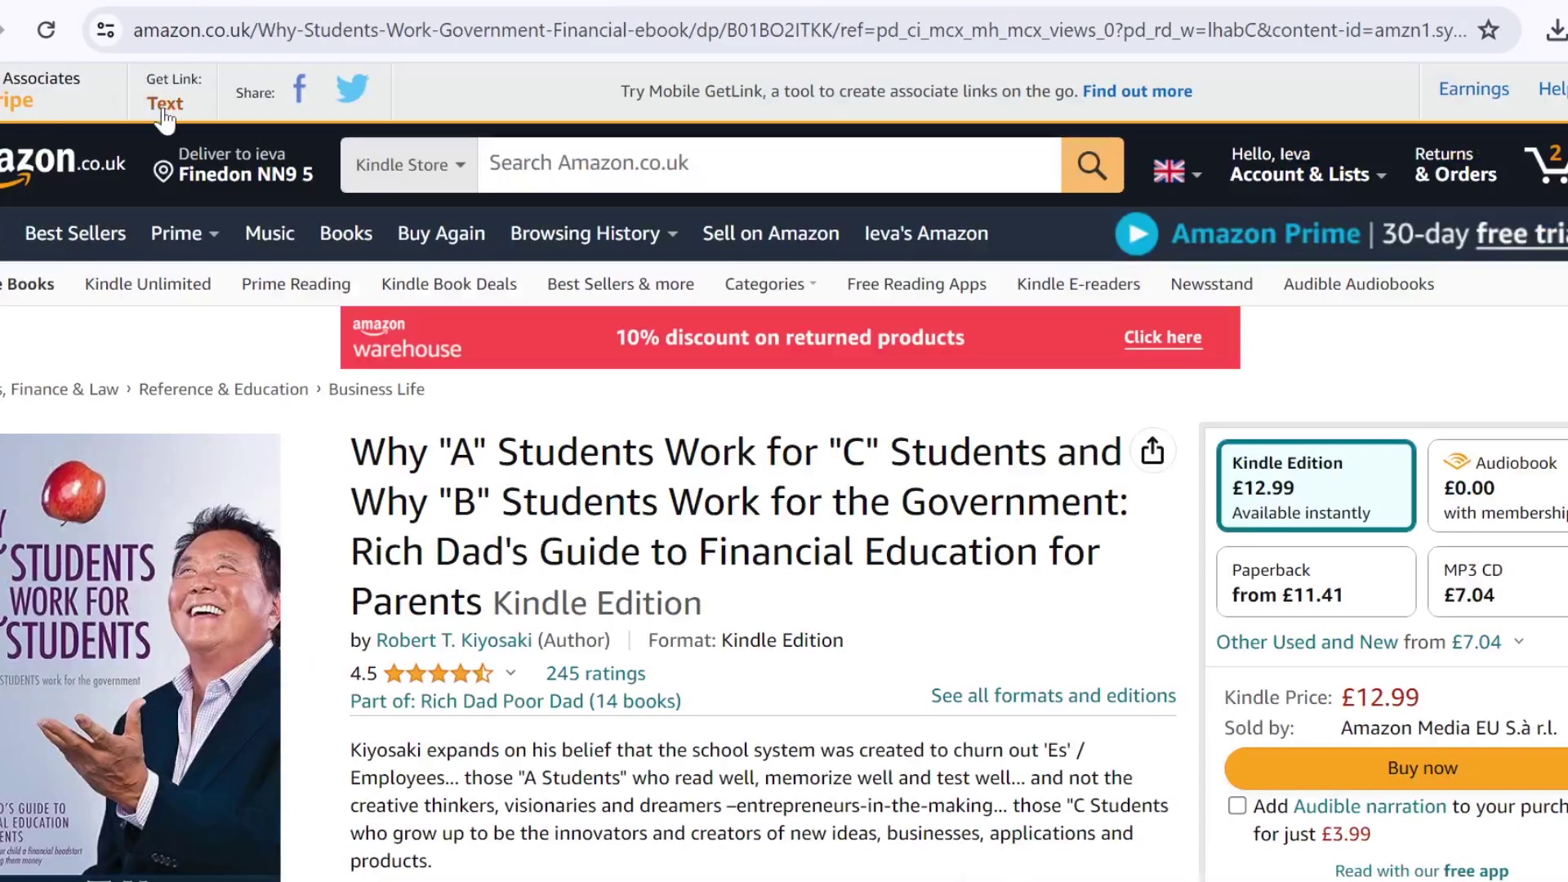
click(166, 103)
right_click(172, 352)
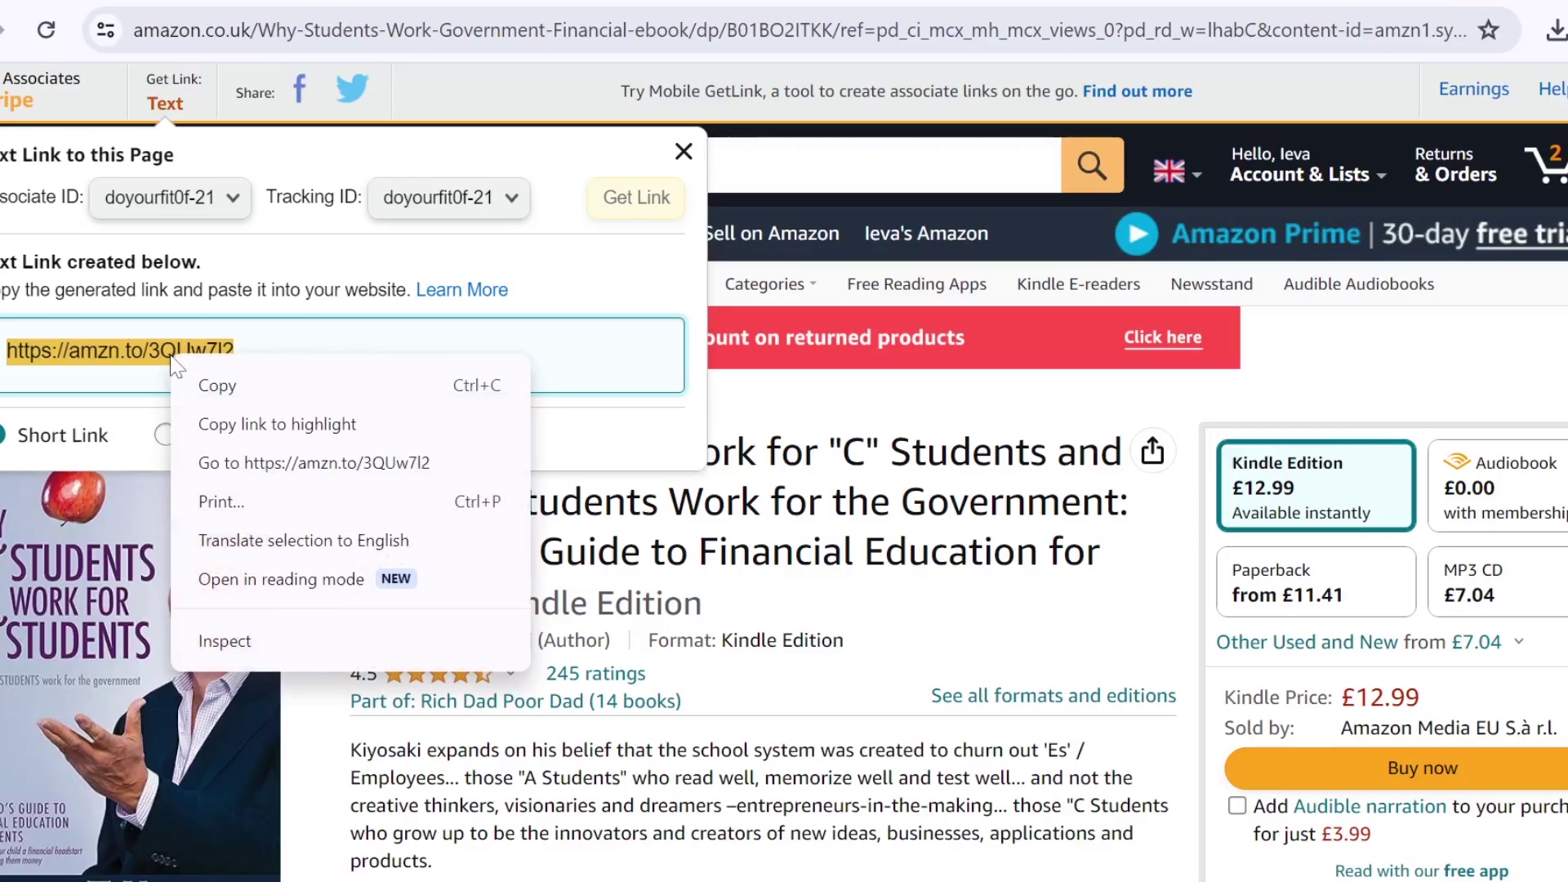
click(217, 385)
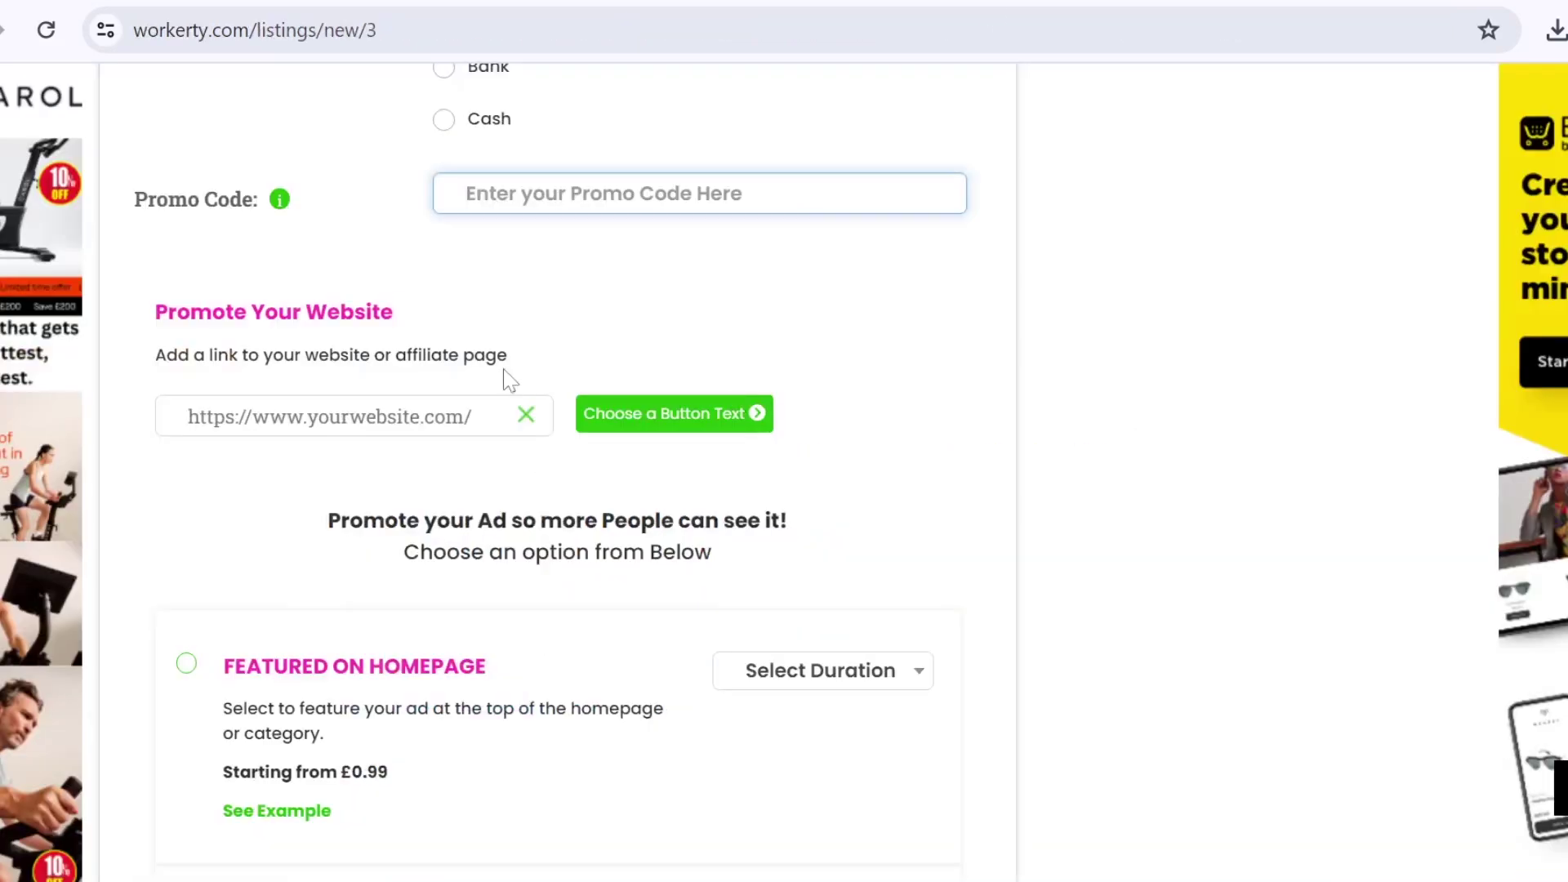
- Paste amzn.to/3QUw7l2 into the website link field and confirm a Buy Now button text
right_click(431, 417)
click(472, 677)
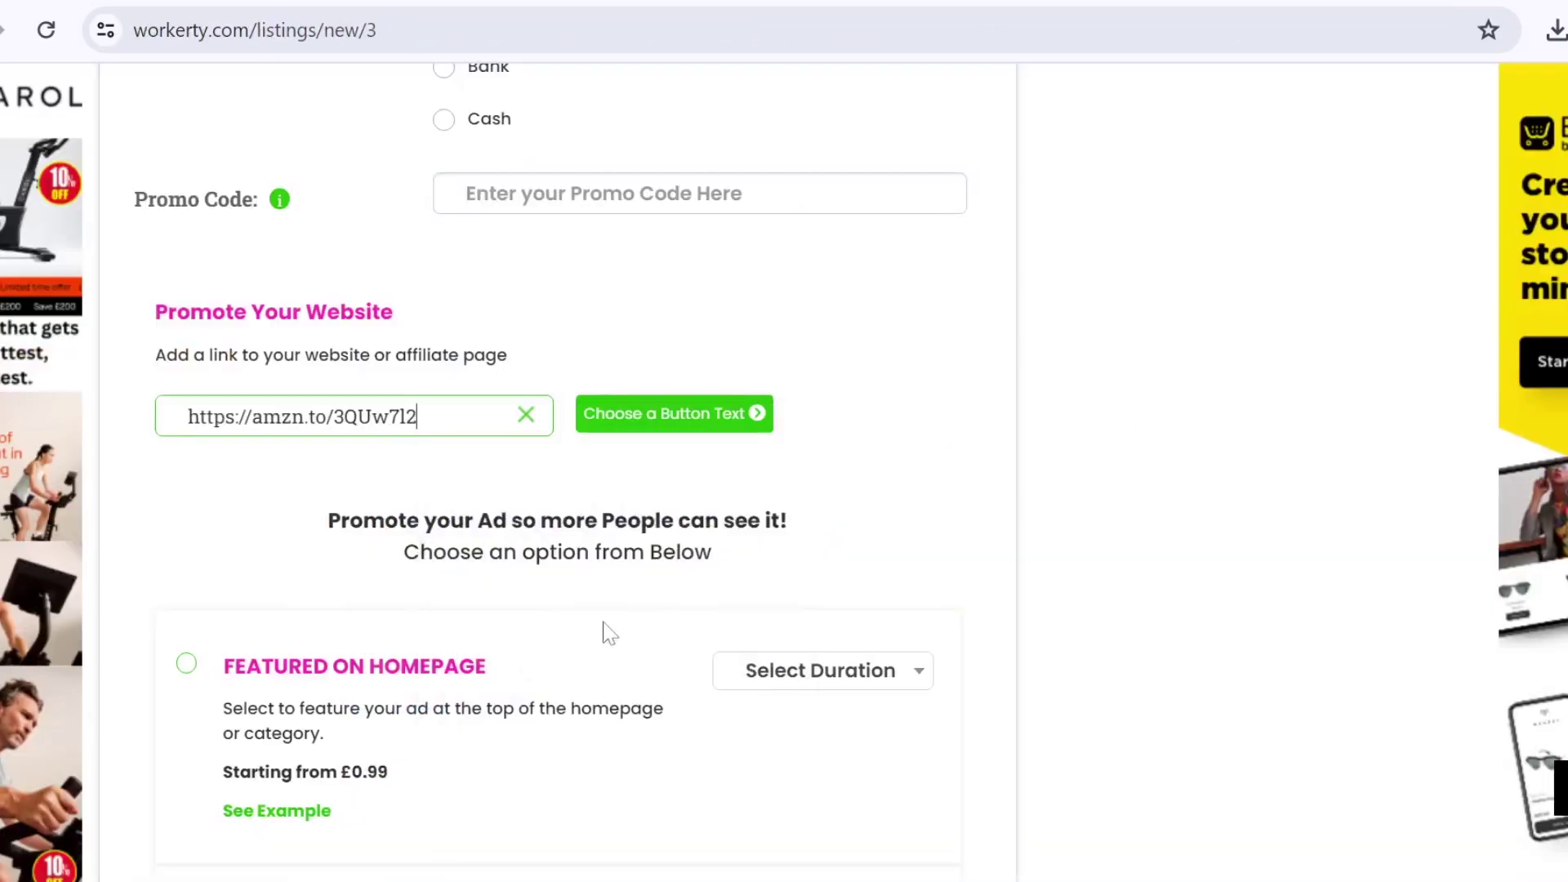
click(607, 423)
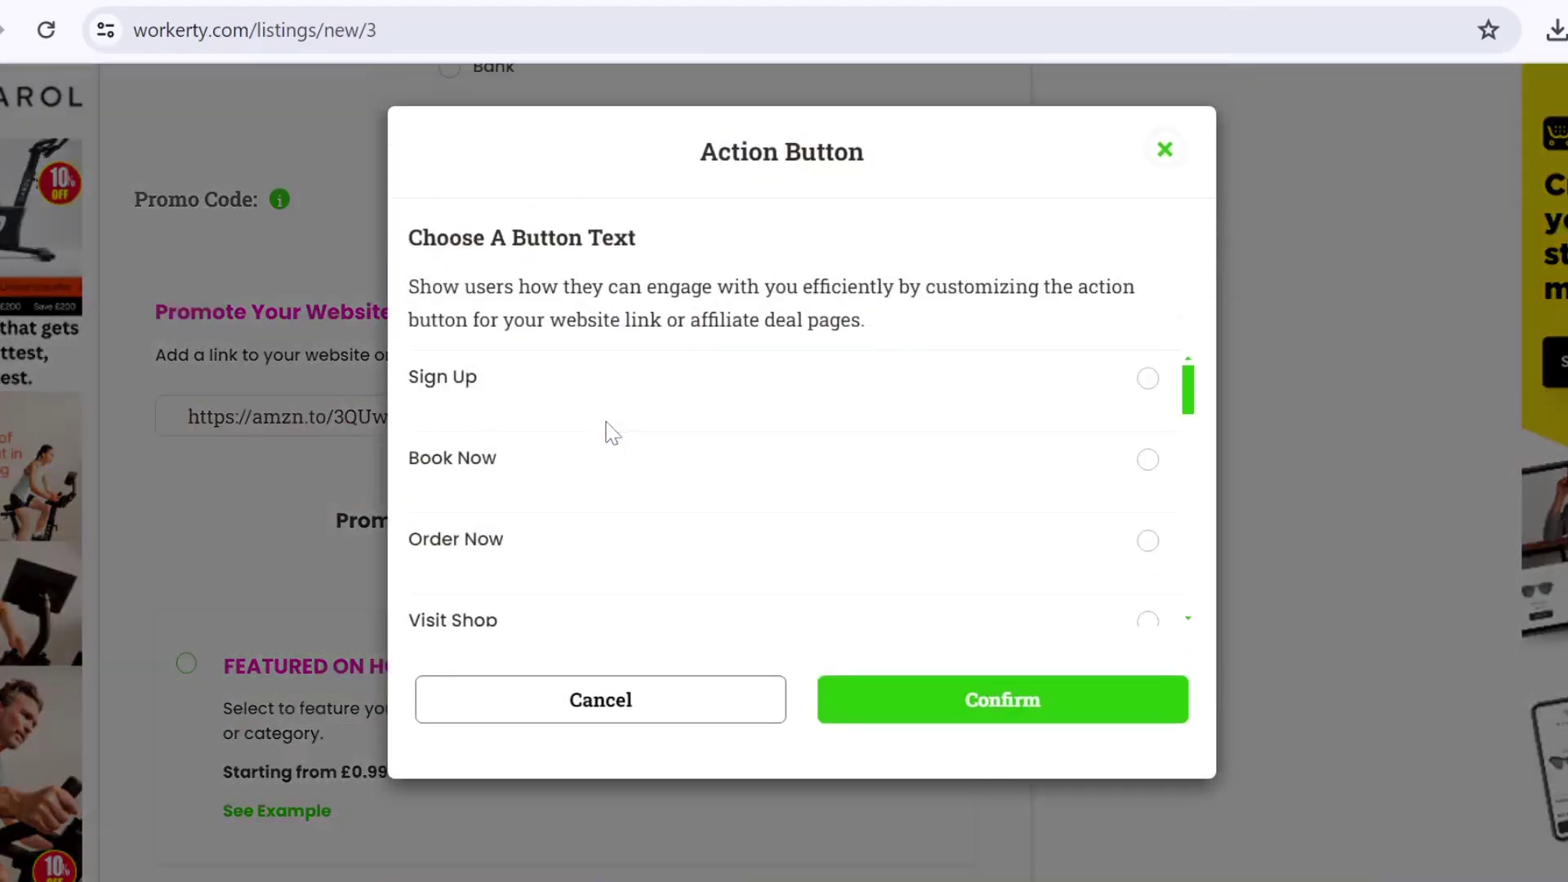
scroll(613, 435, down, 2)
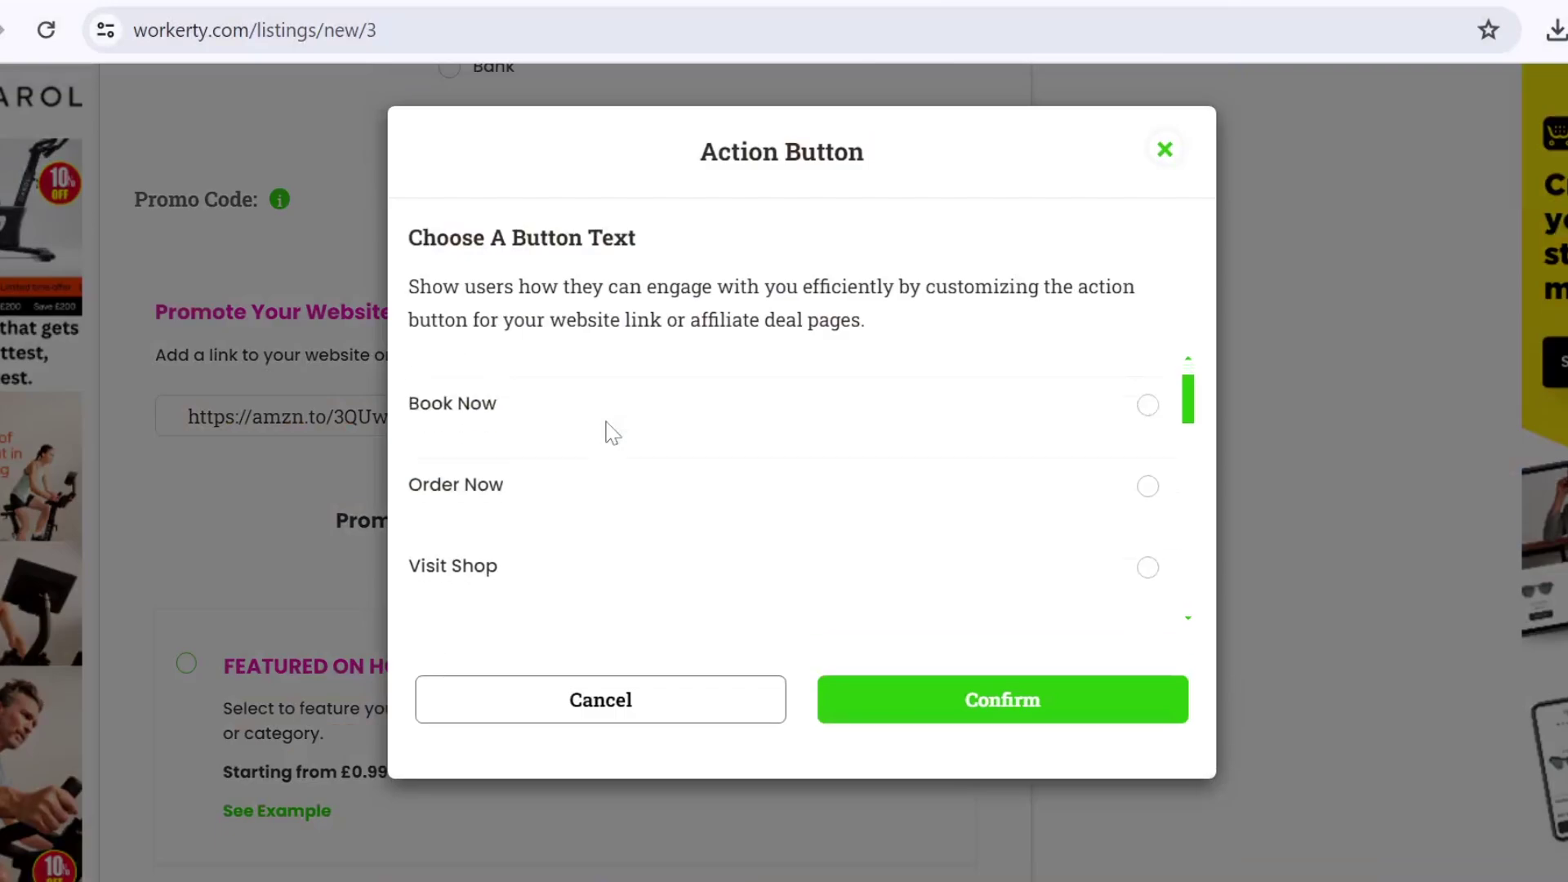
scroll(613, 434, down, 1)
scroll(612, 433, down, 2)
scroll(613, 434, down, 1)
scroll(613, 433, down, 2)
scroll(613, 434, down, 1)
scroll(612, 433, down, 1)
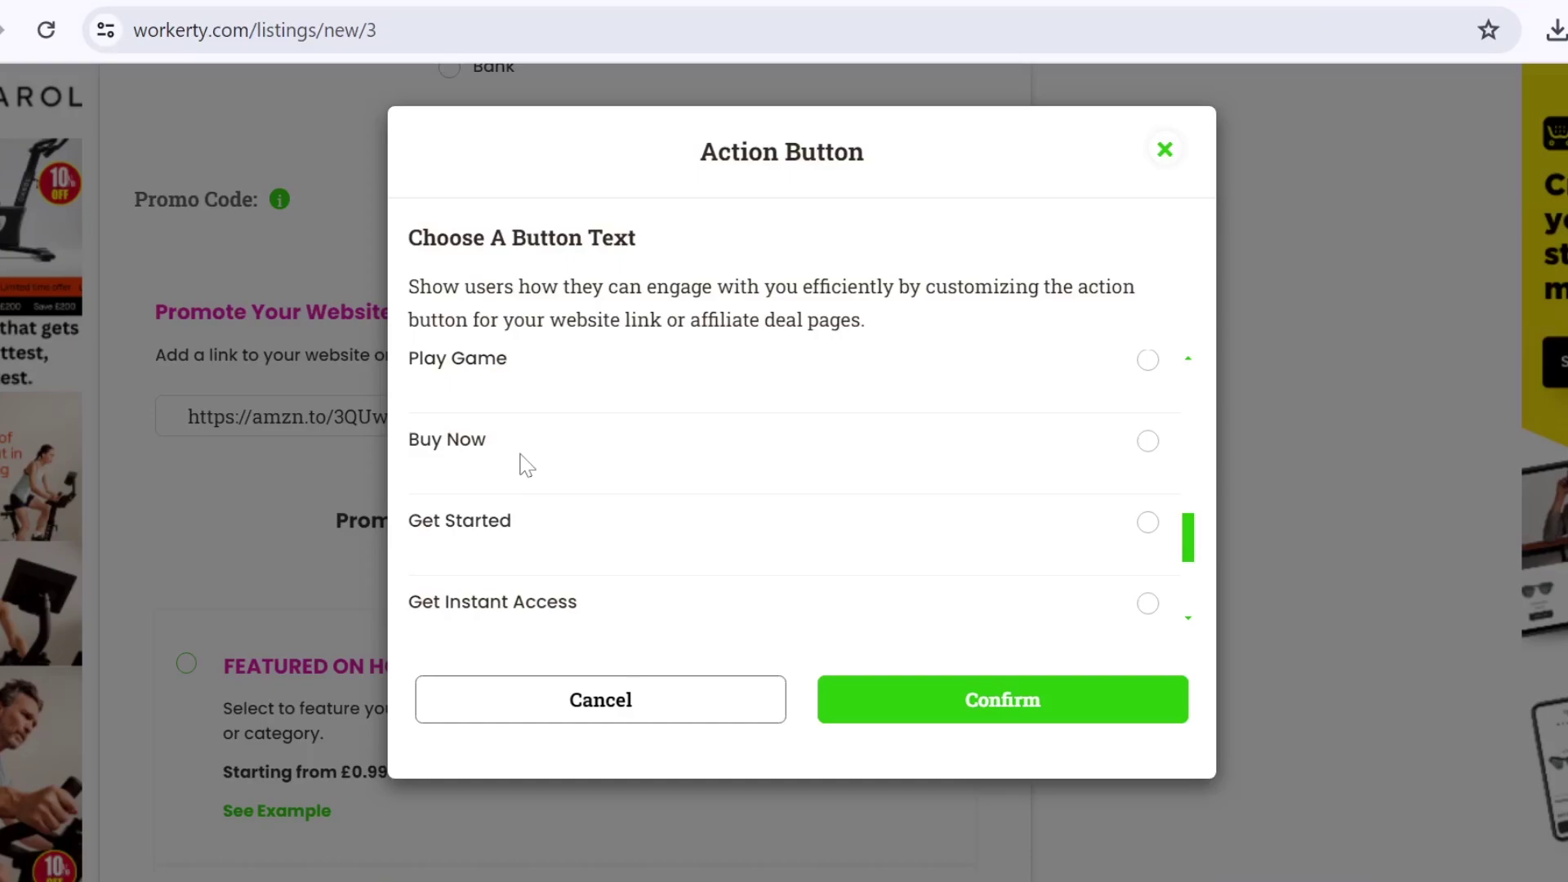
scroll(521, 462, up, 1)
scroll(521, 462, up, 2)
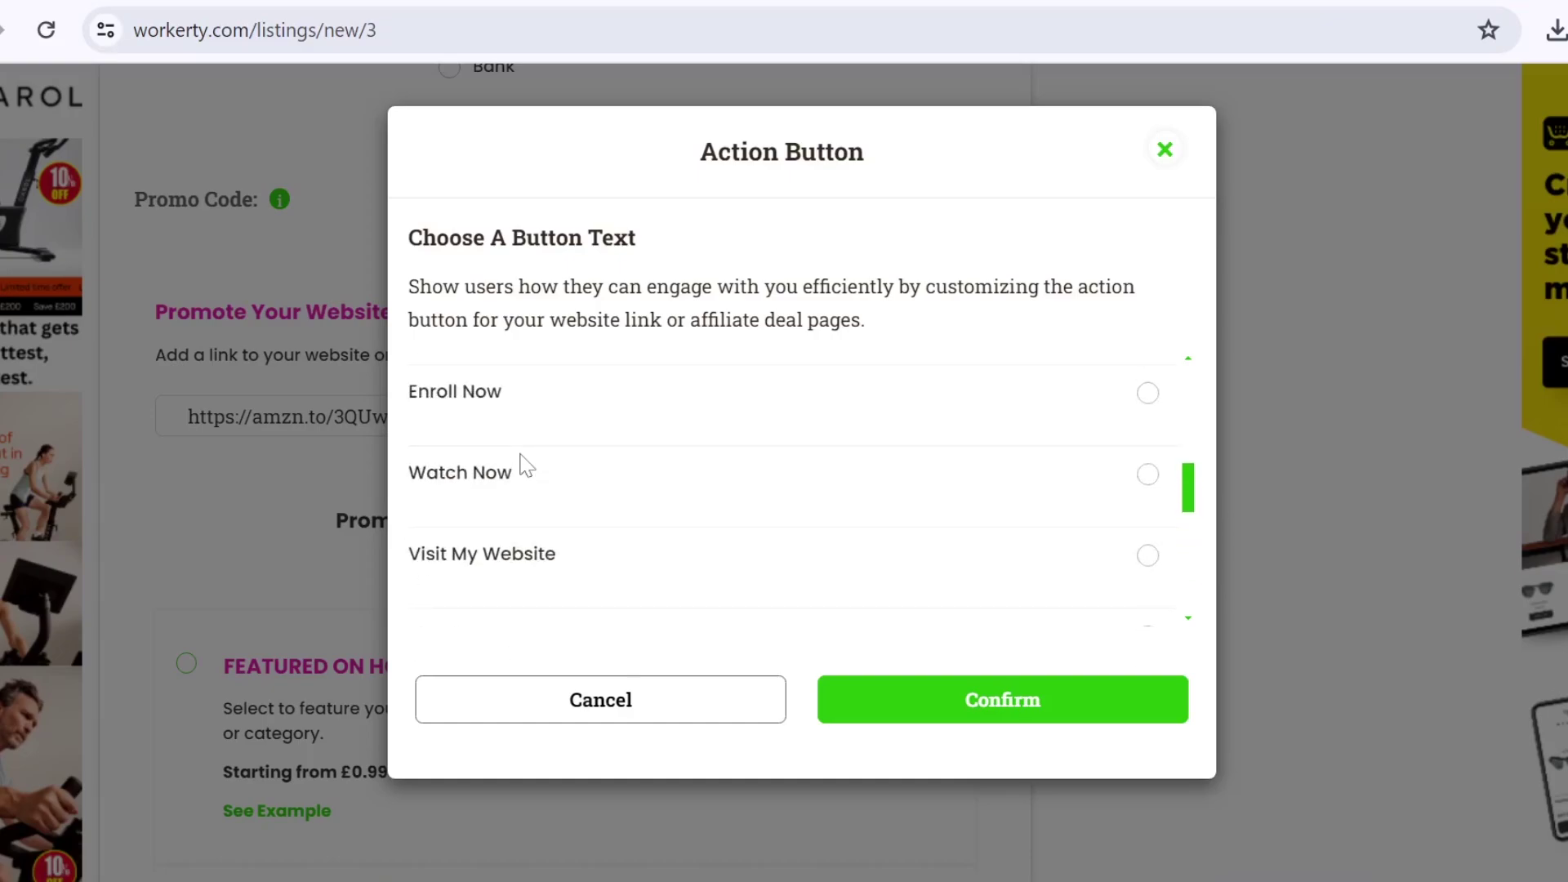
scroll(521, 461, up, 2)
scroll(520, 463, up, 2)
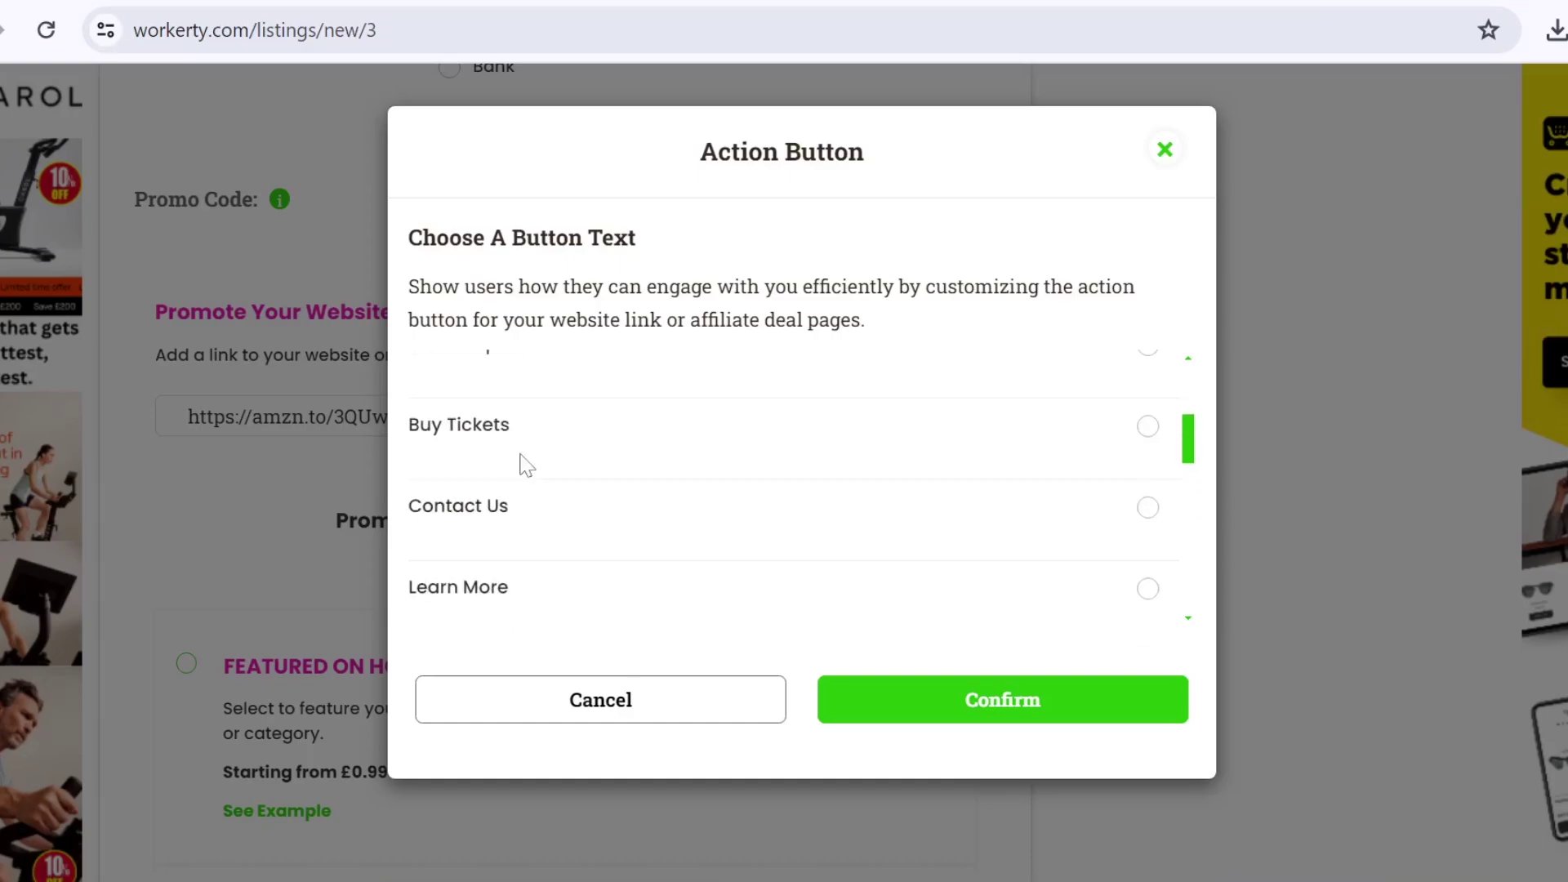
scroll(521, 462, up, 2)
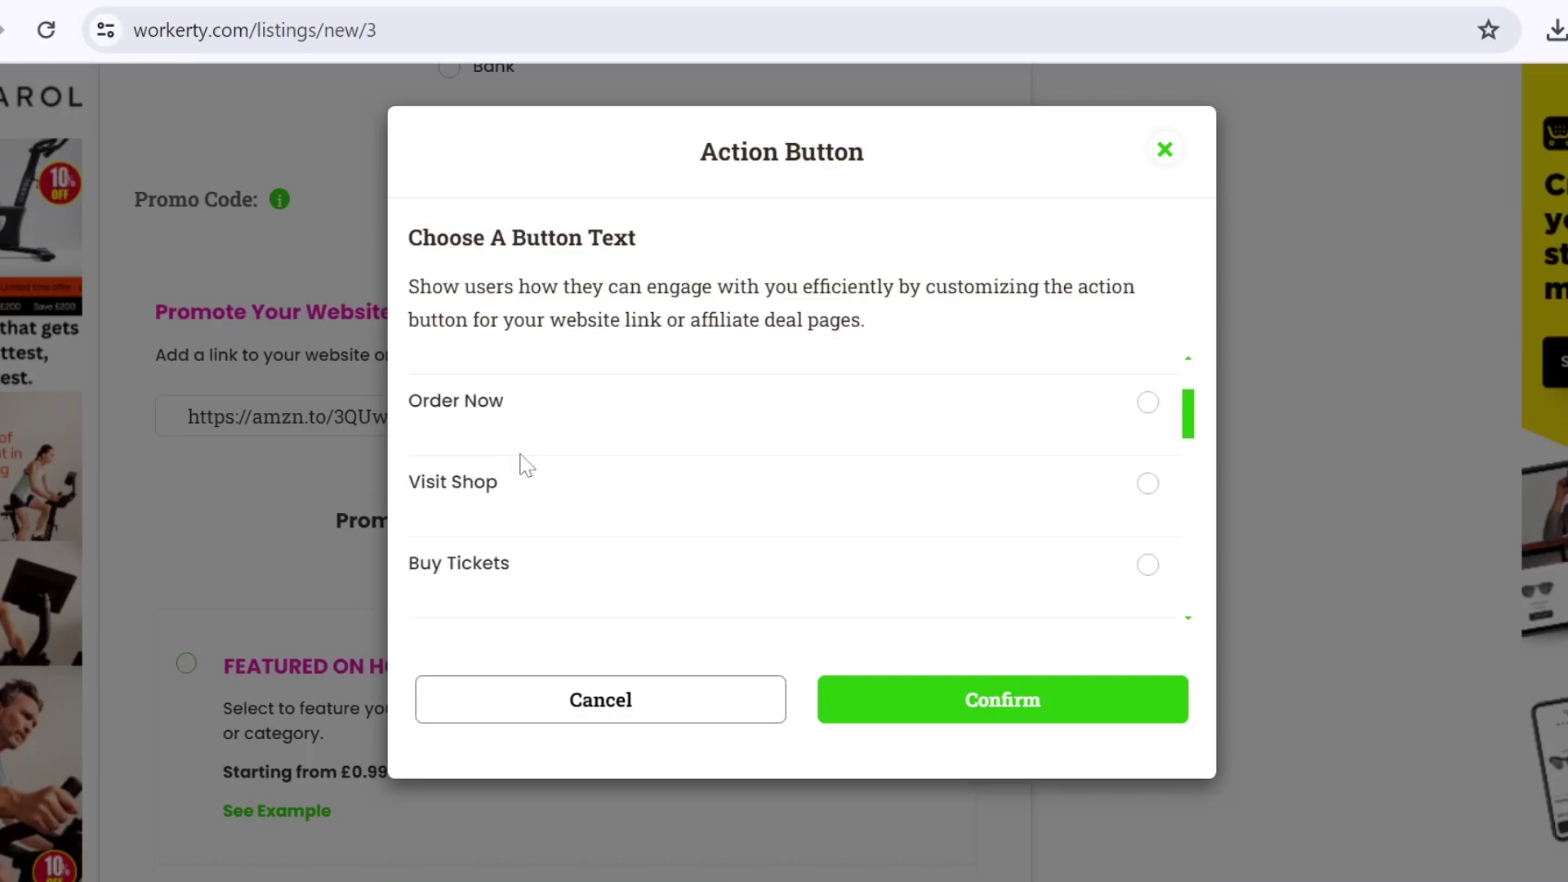
scroll(536, 530, down, 3)
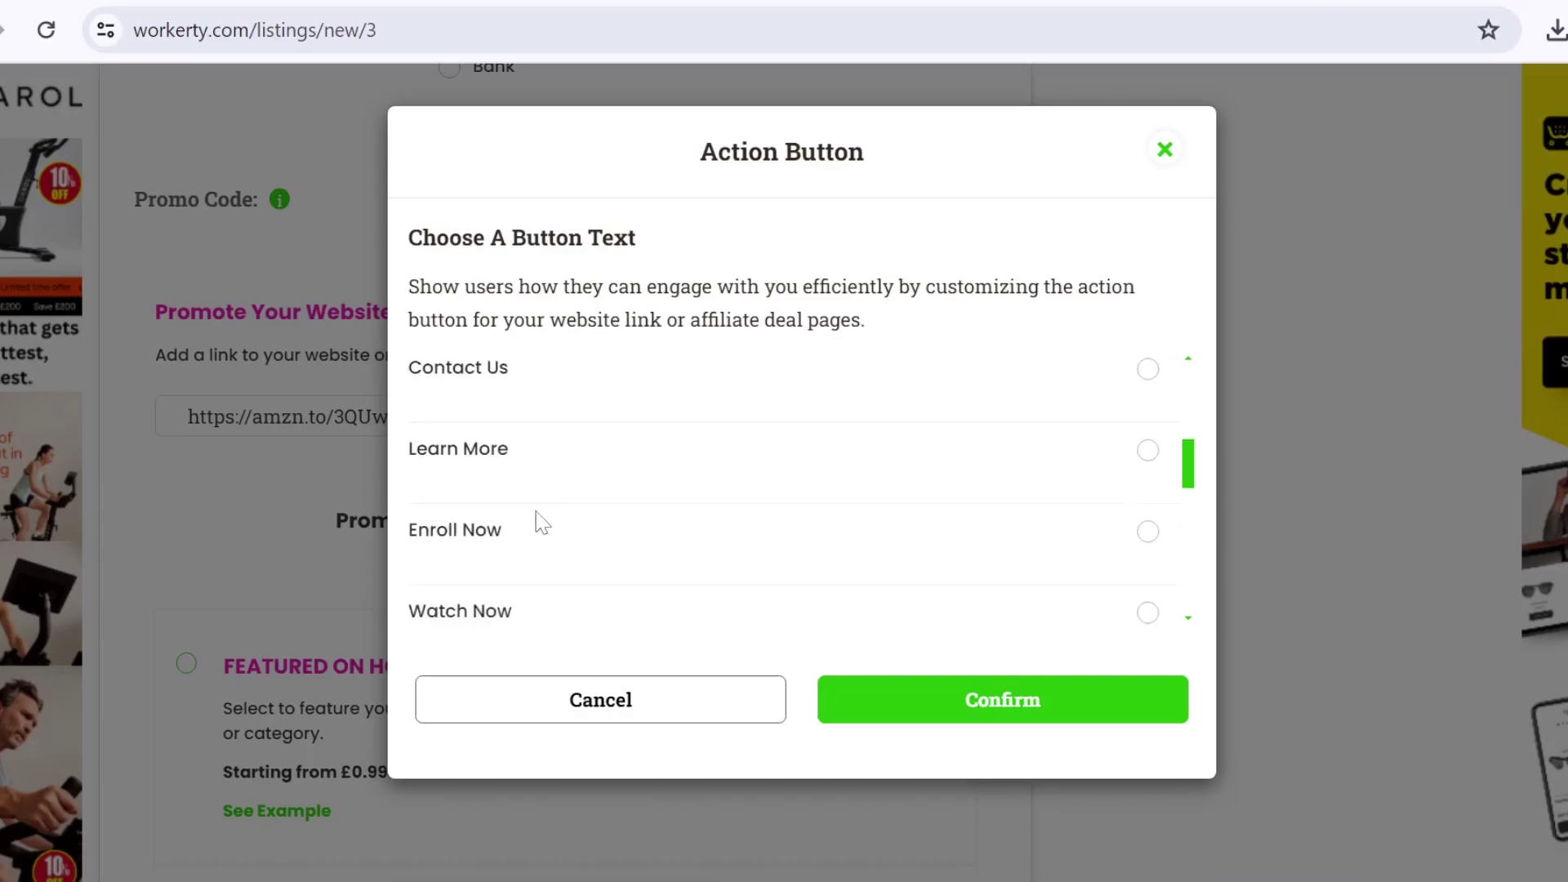
scroll(570, 619, up, 2)
scroll(570, 618, up, 2)
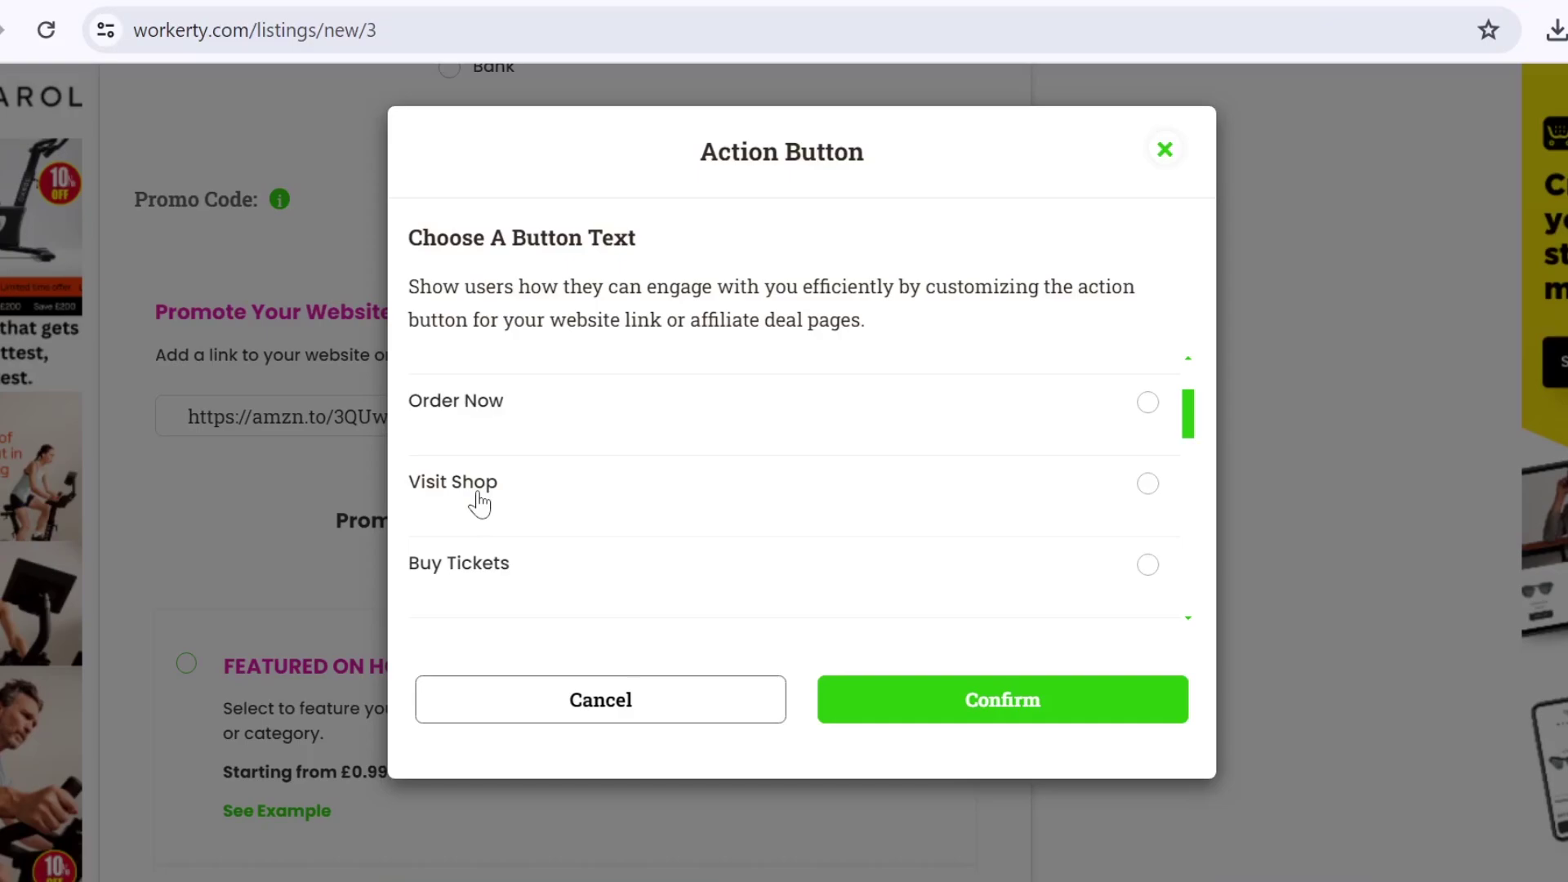
scroll(480, 498, down, 2)
scroll(479, 497, down, 2)
scroll(480, 497, down, 2)
scroll(479, 497, down, 2)
scroll(479, 497, down, 2)
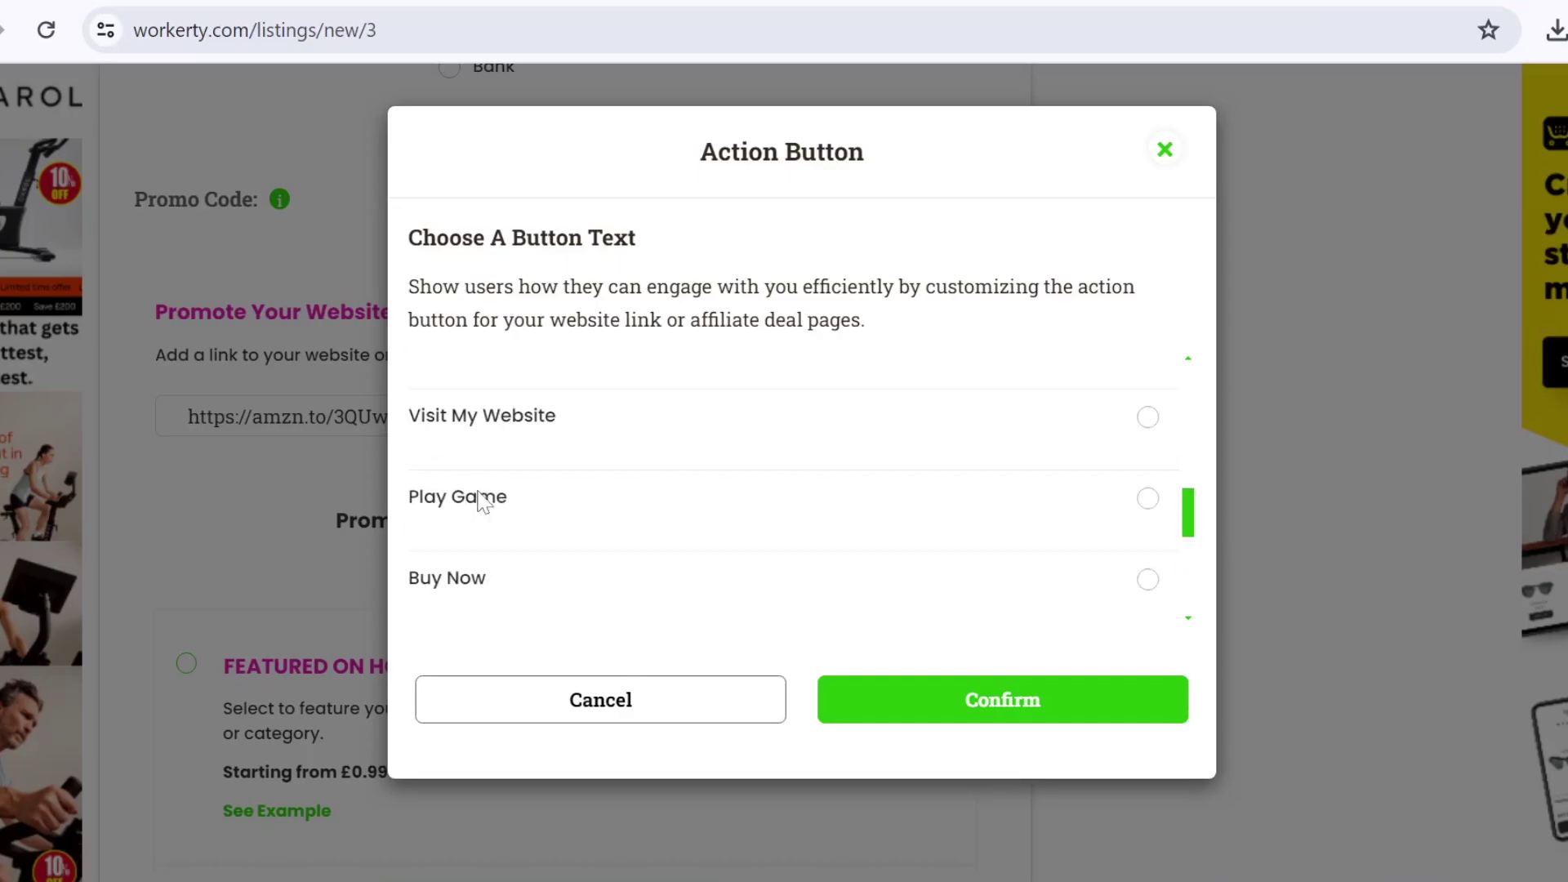
click(468, 578)
click(893, 703)
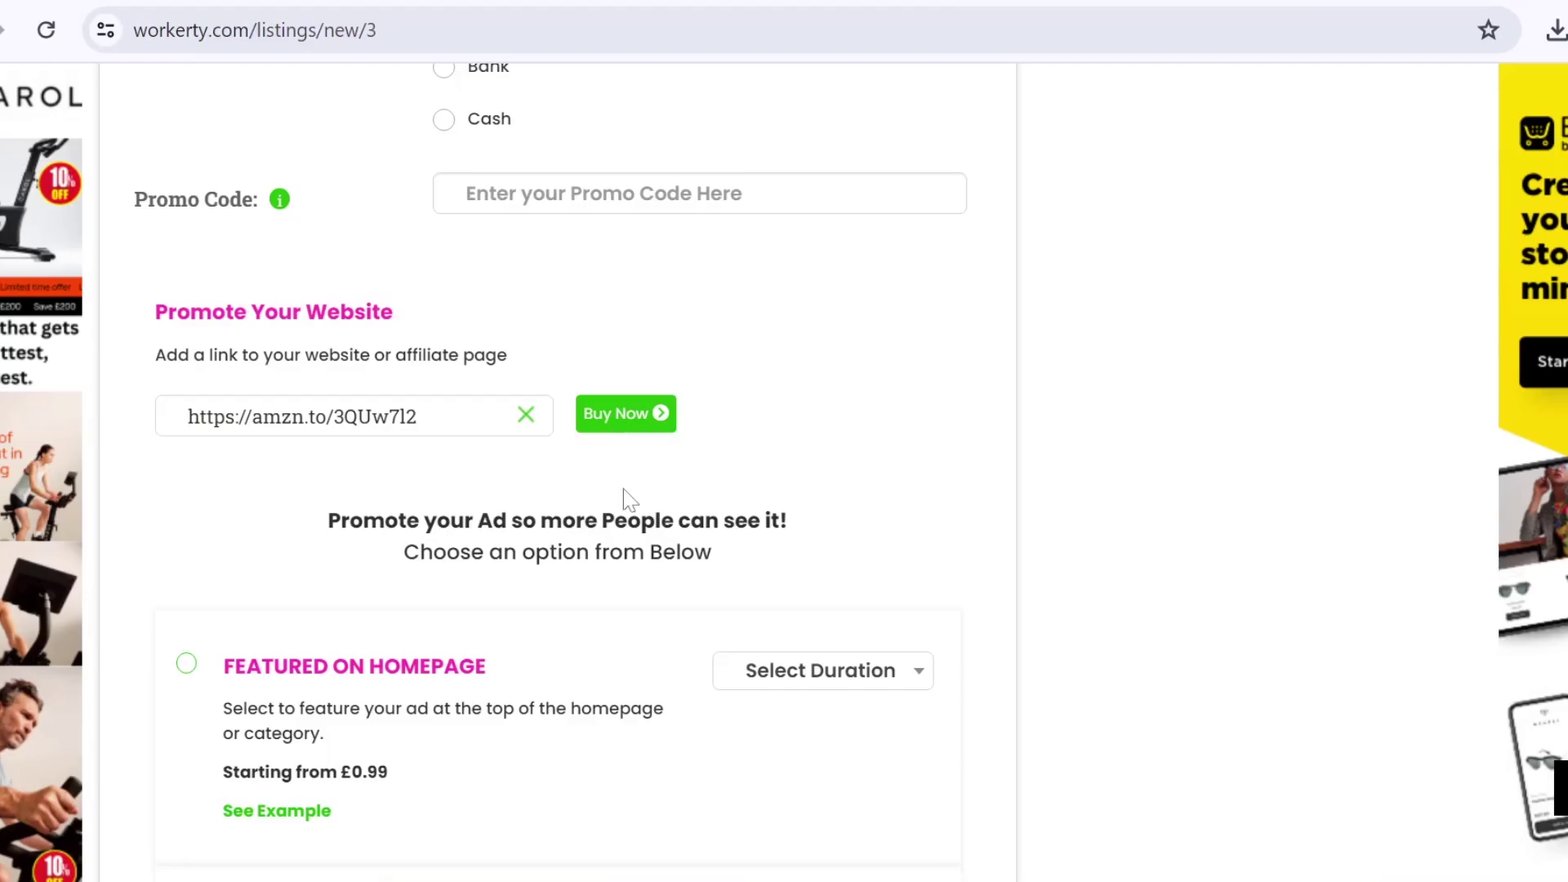
scroll(623, 489, down, 1)
scroll(623, 489, down, 1)
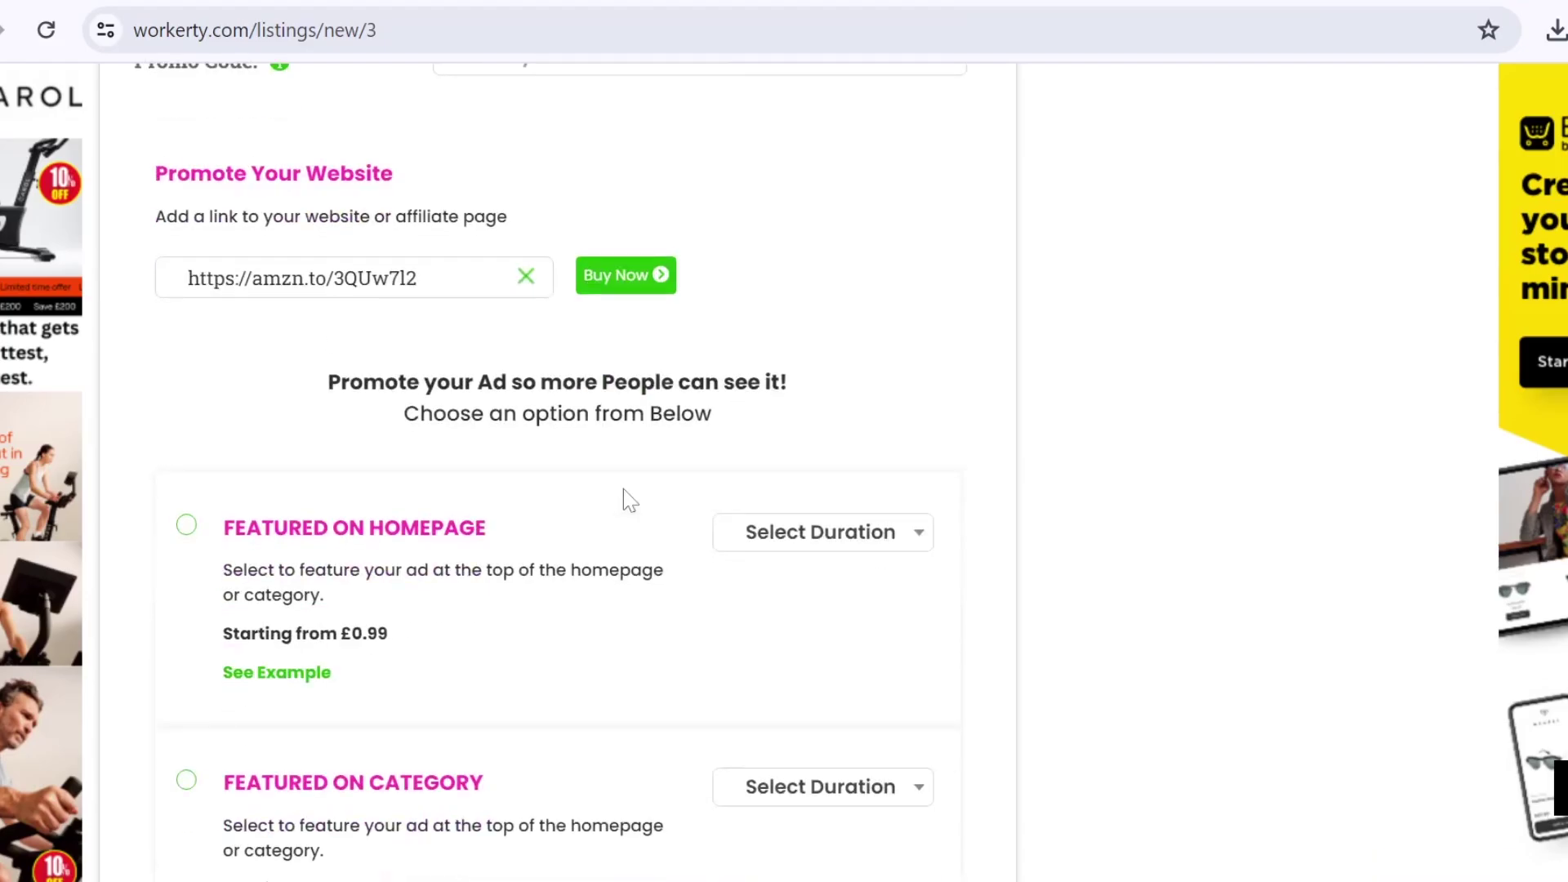
scroll(623, 489, down, 1)
scroll(624, 488, down, 1)
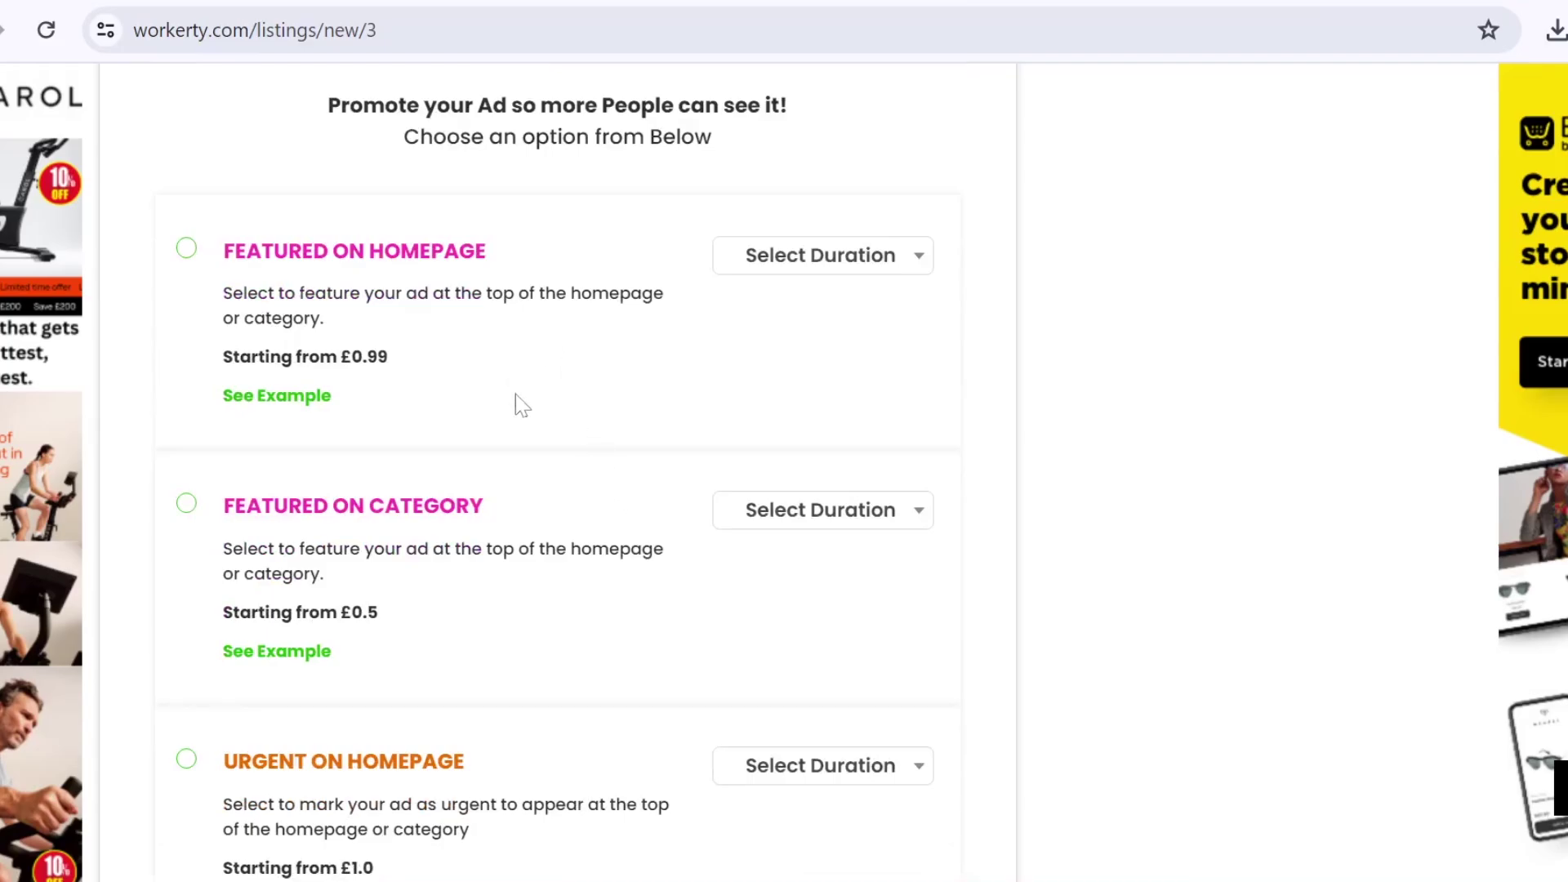
scroll(559, 477, down, 1)
scroll(559, 477, down, 1)
scroll(559, 479, down, 1)
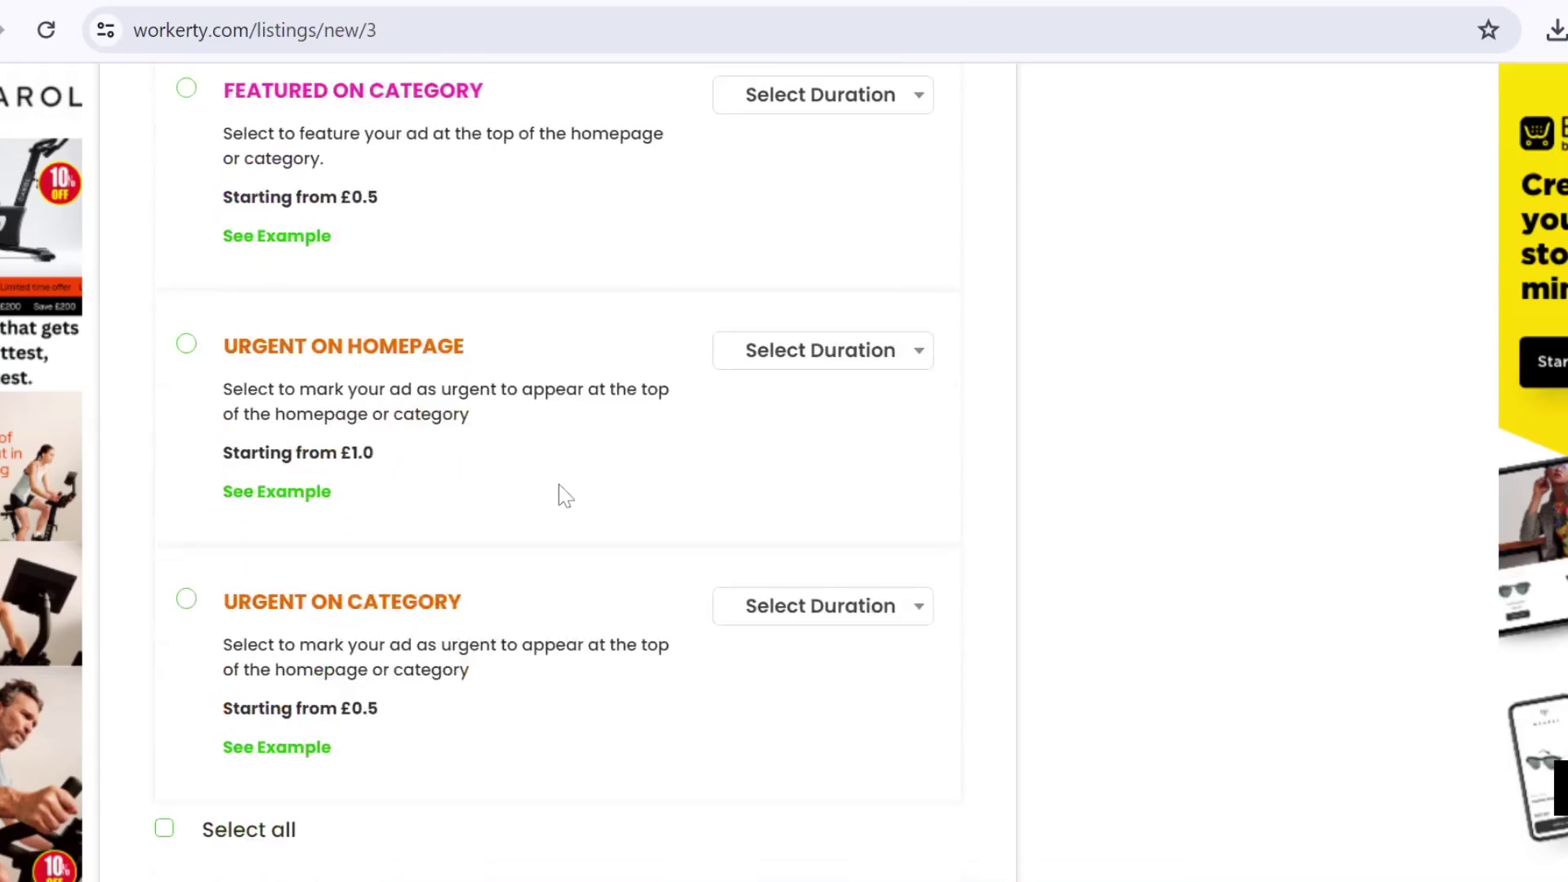
scroll(560, 493, up, 1)
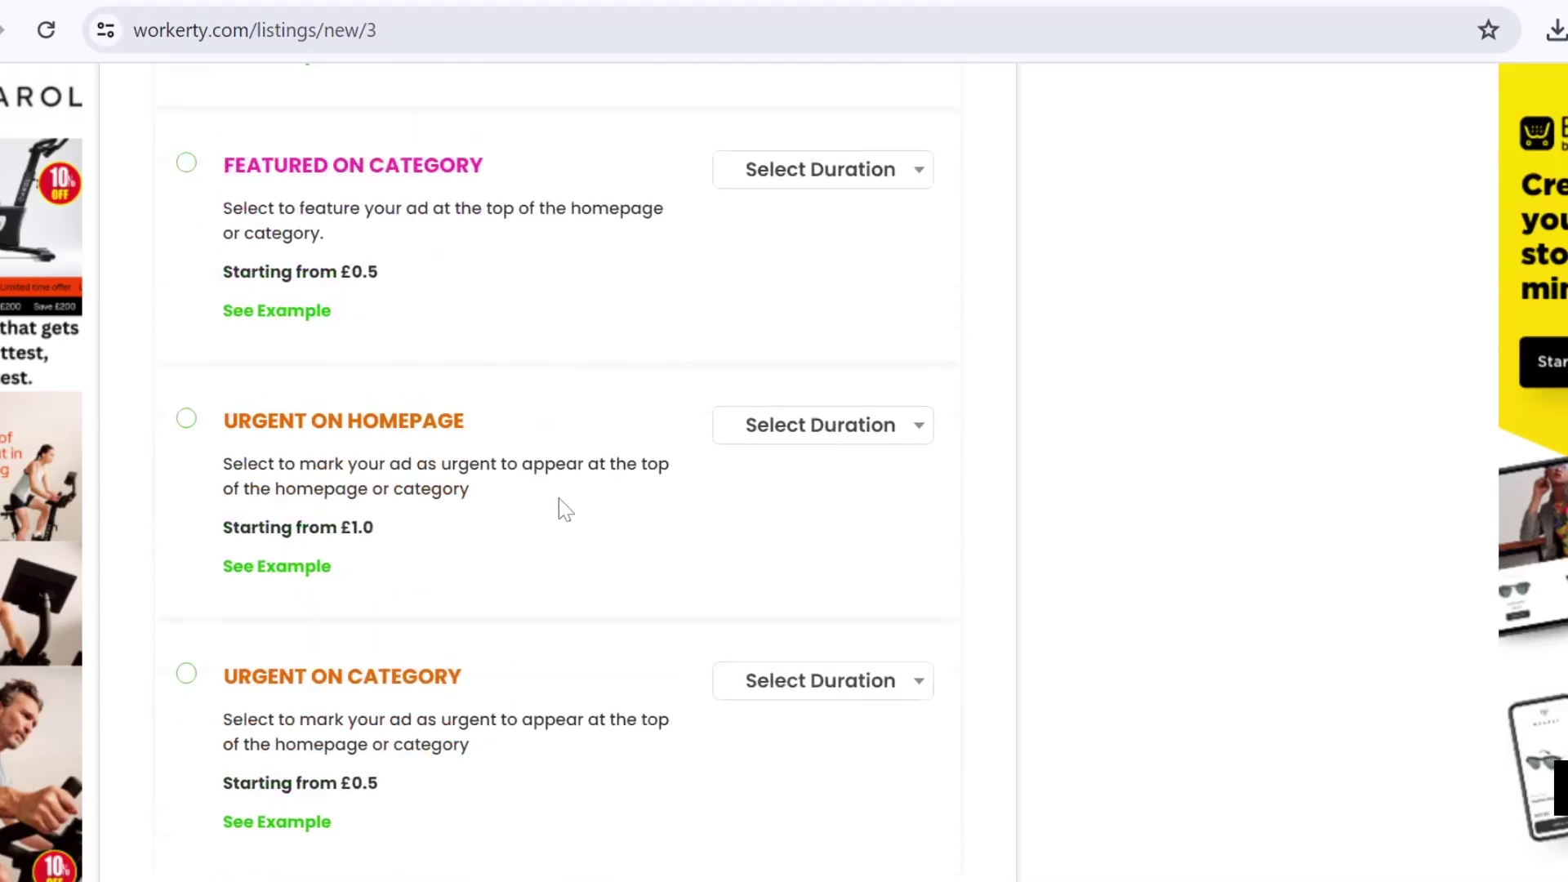
scroll(560, 498, up, 1)
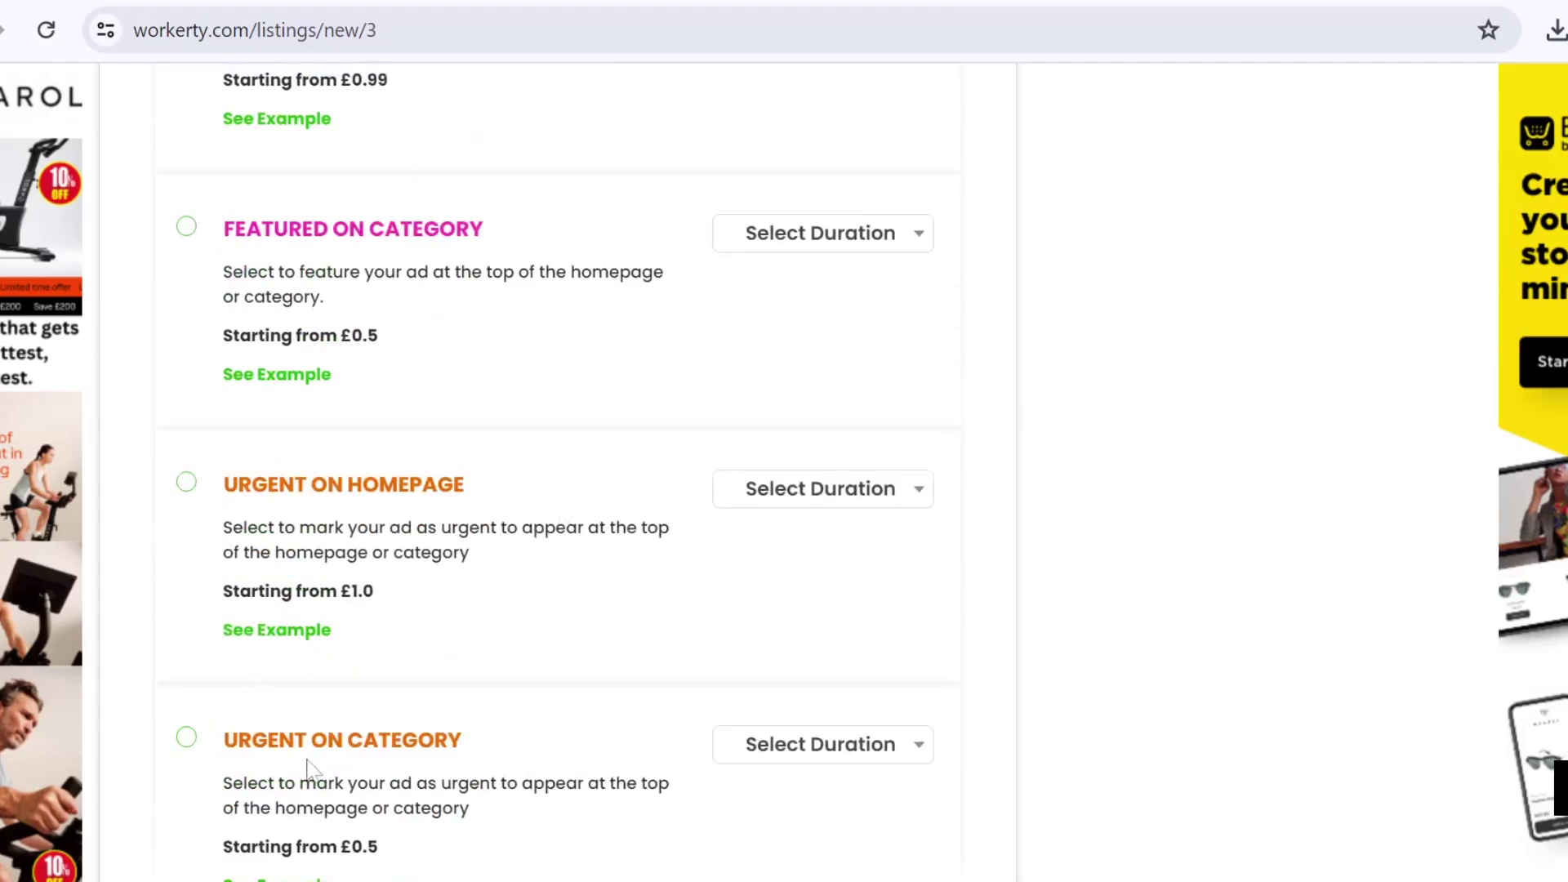
- Try the urgent category add-on, check its duration options, then remove it before posting
click(187, 736)
scroll(736, 613, down, 2)
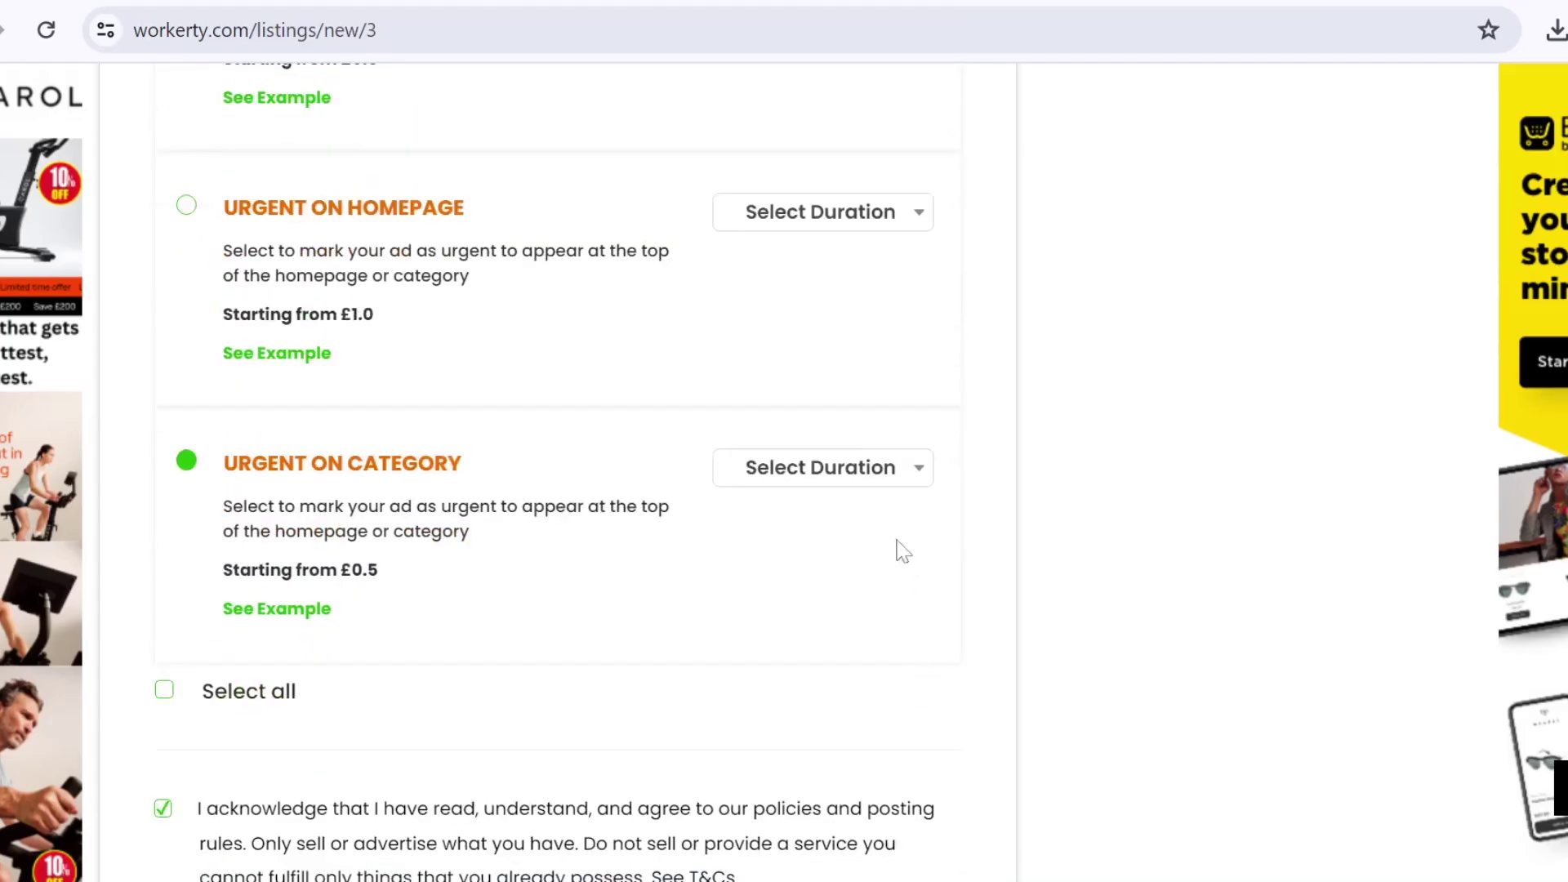
click(906, 476)
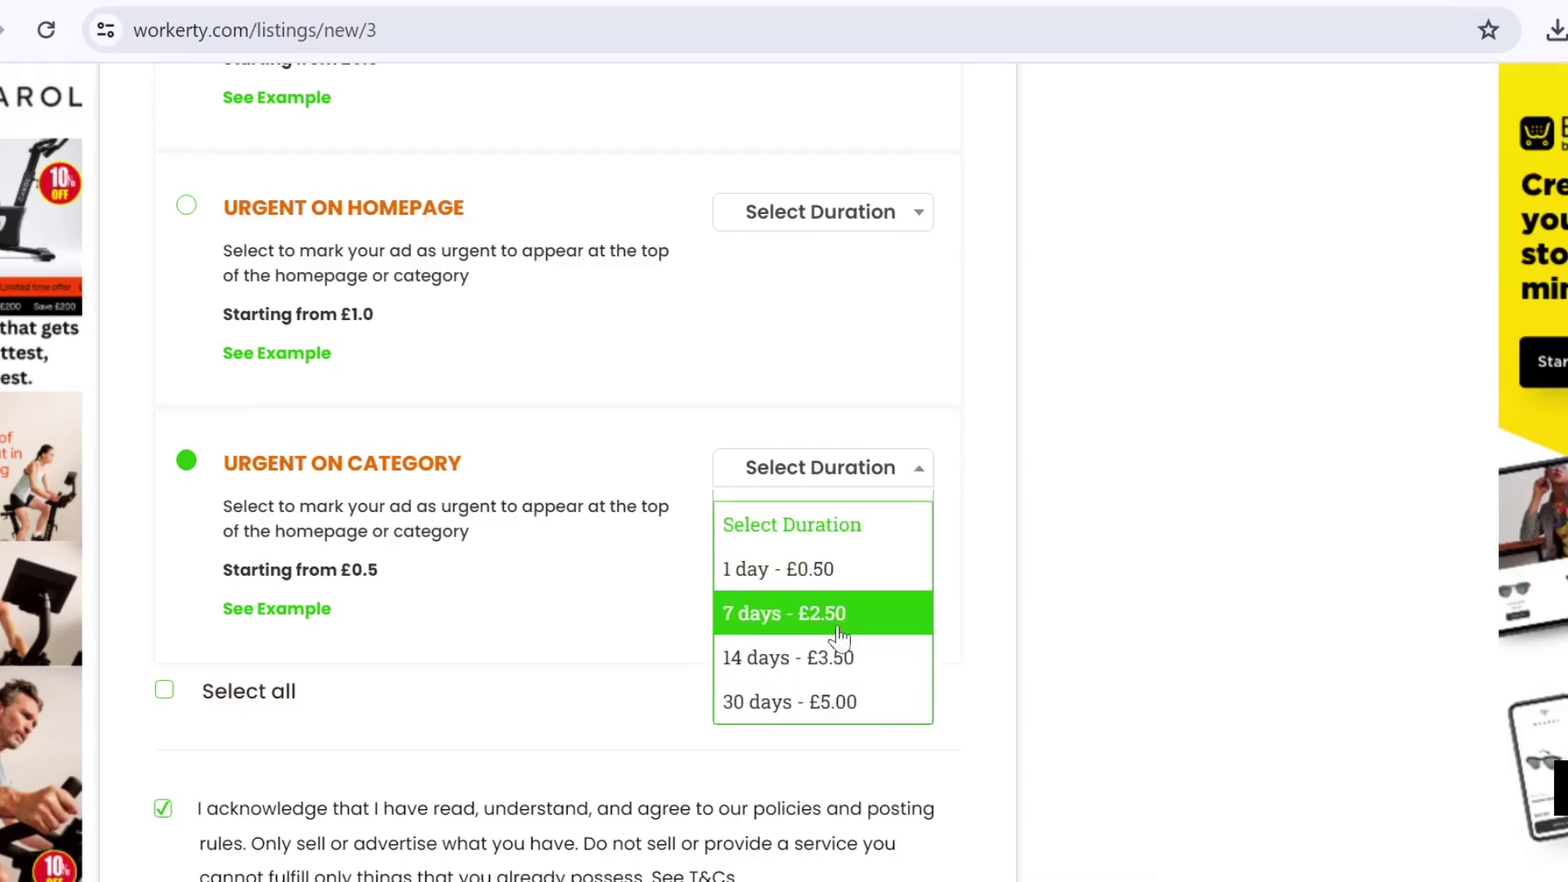
click(977, 511)
scroll(977, 511, down, 5)
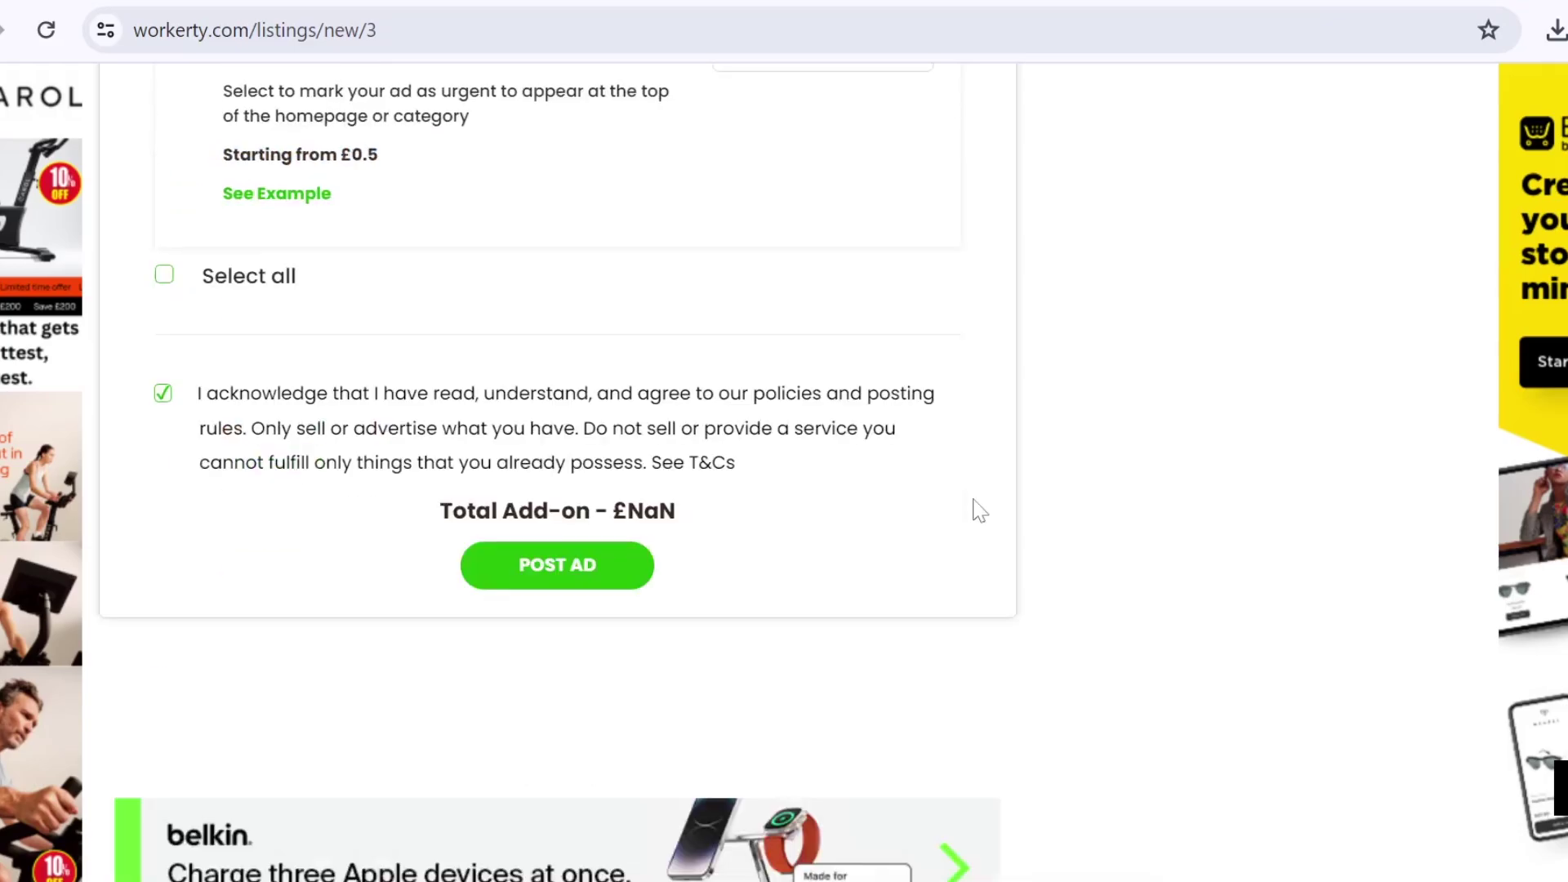
scroll(282, 245, up, 3)
click(187, 323)
scroll(844, 452, down, 2)
scroll(844, 453, down, 1)
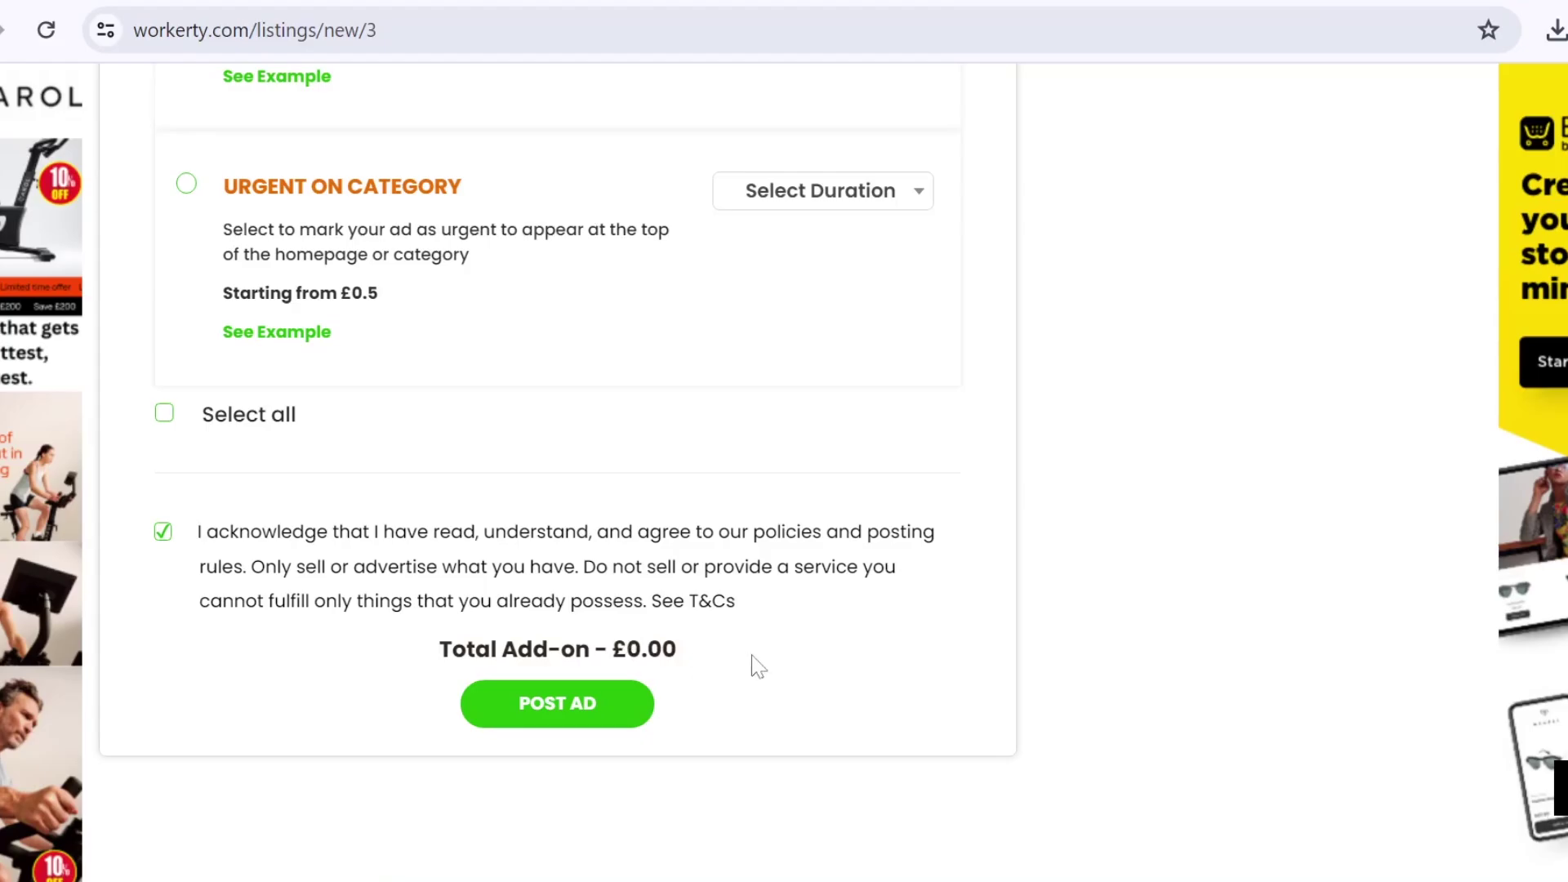
scroll(757, 665, up, 5)
scroll(756, 665, up, 4)
scroll(756, 664, up, 6)
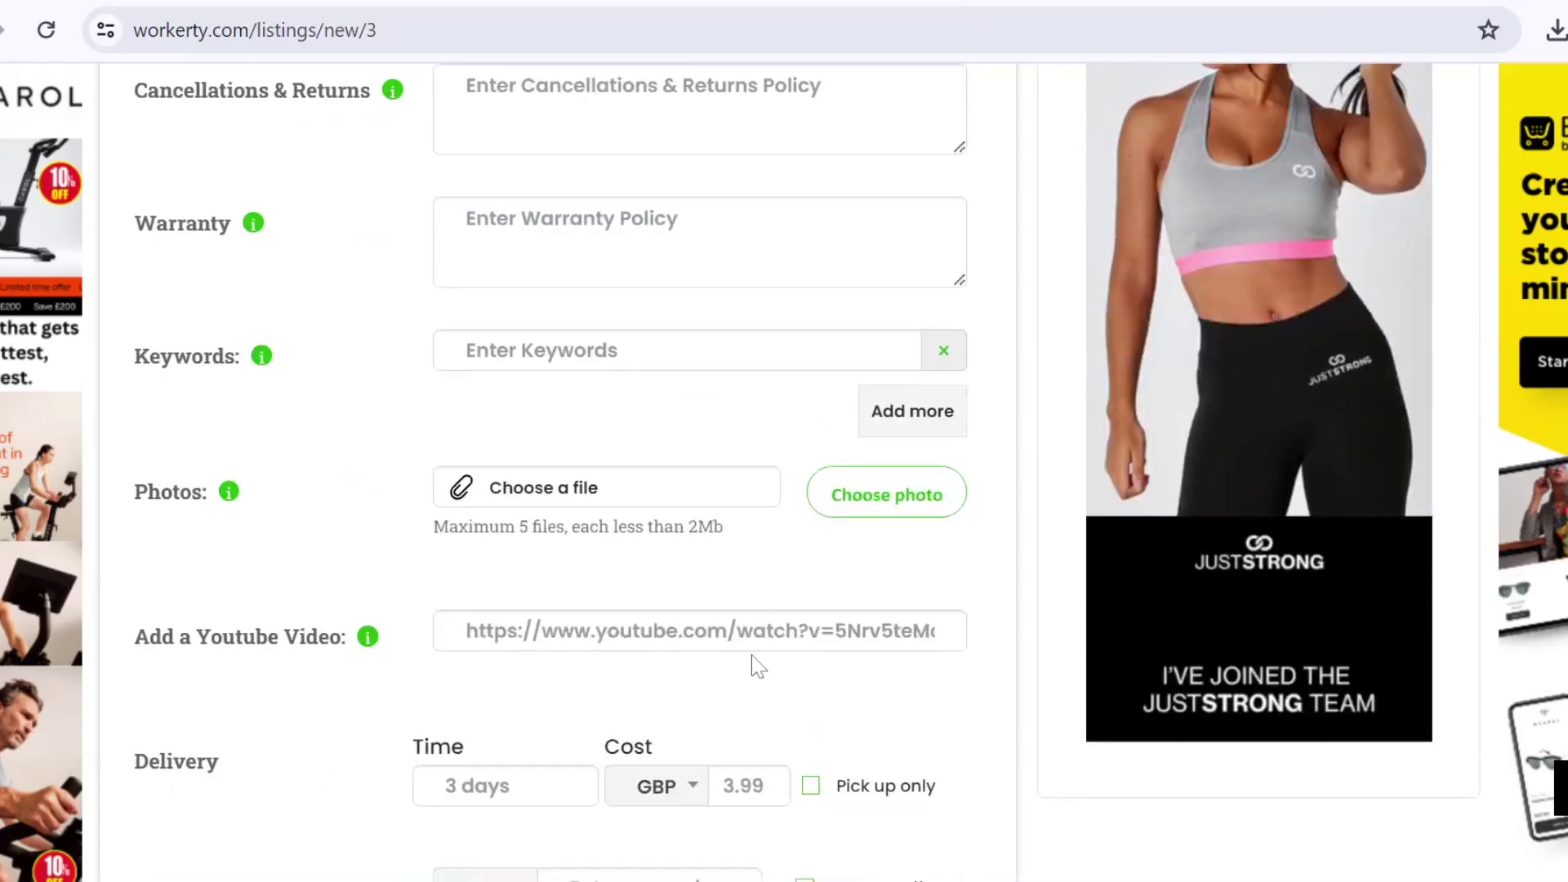
scroll(756, 666, up, 4)
scroll(756, 665, up, 1)
scroll(756, 665, up, 6)
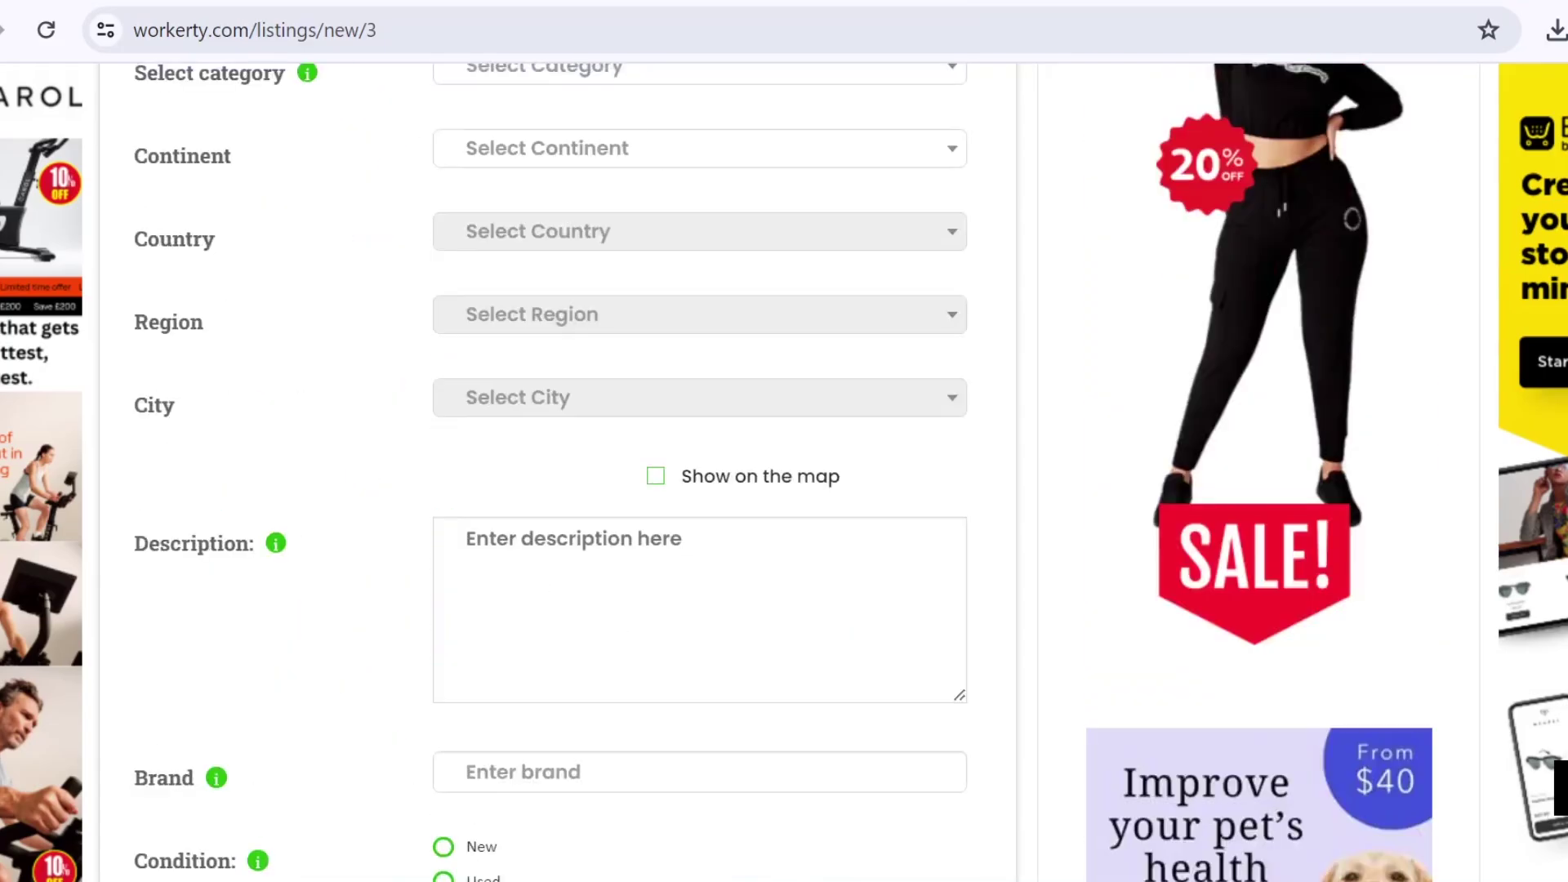
scroll(755, 666, up, 6)
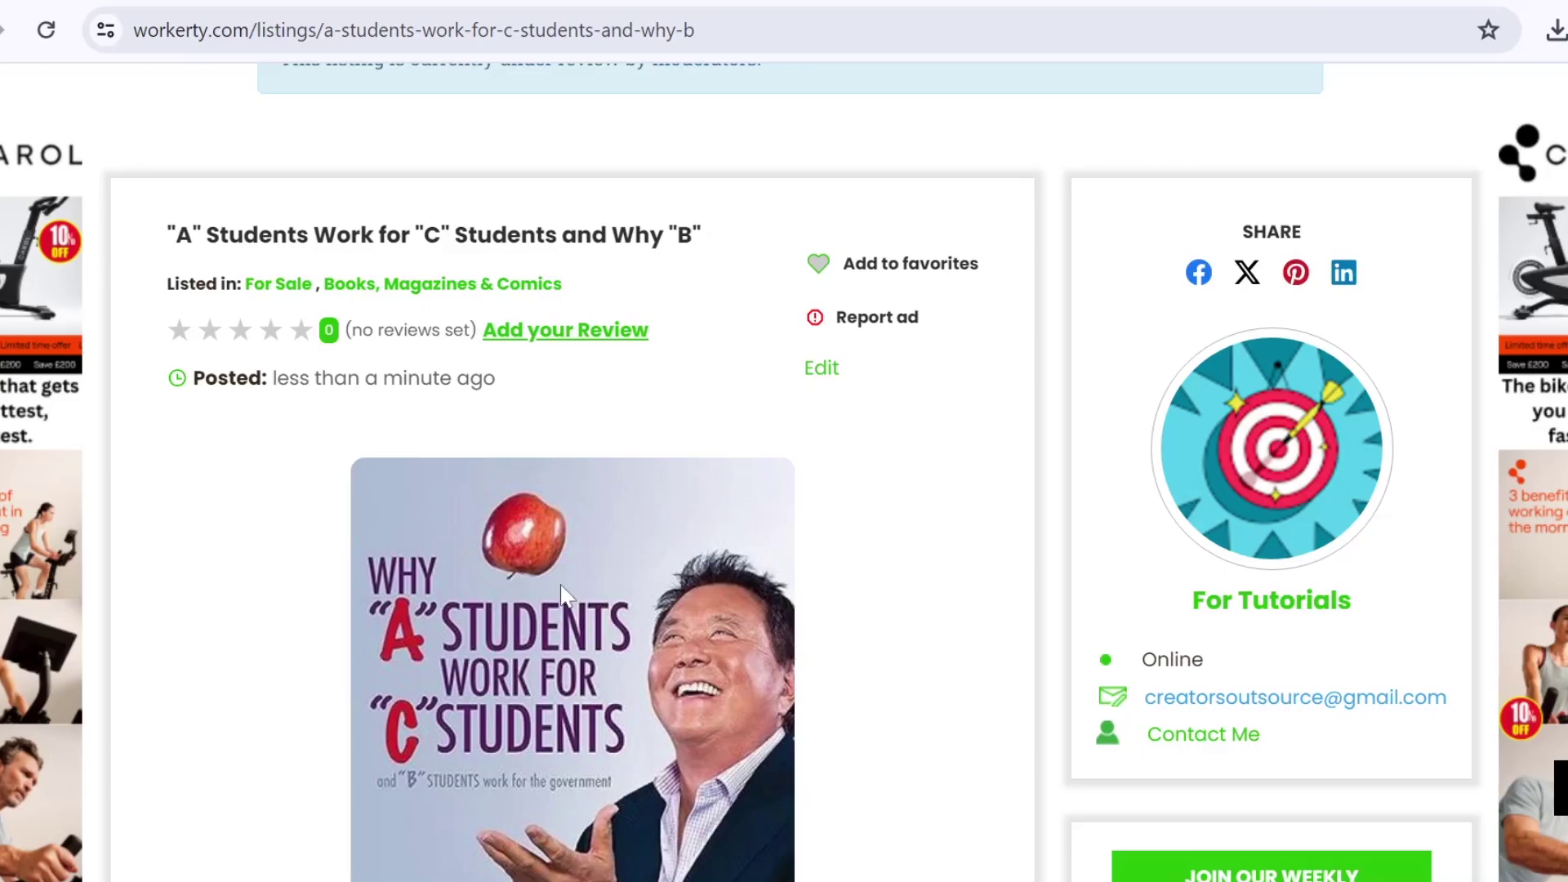
scroll(562, 587, down, 1)
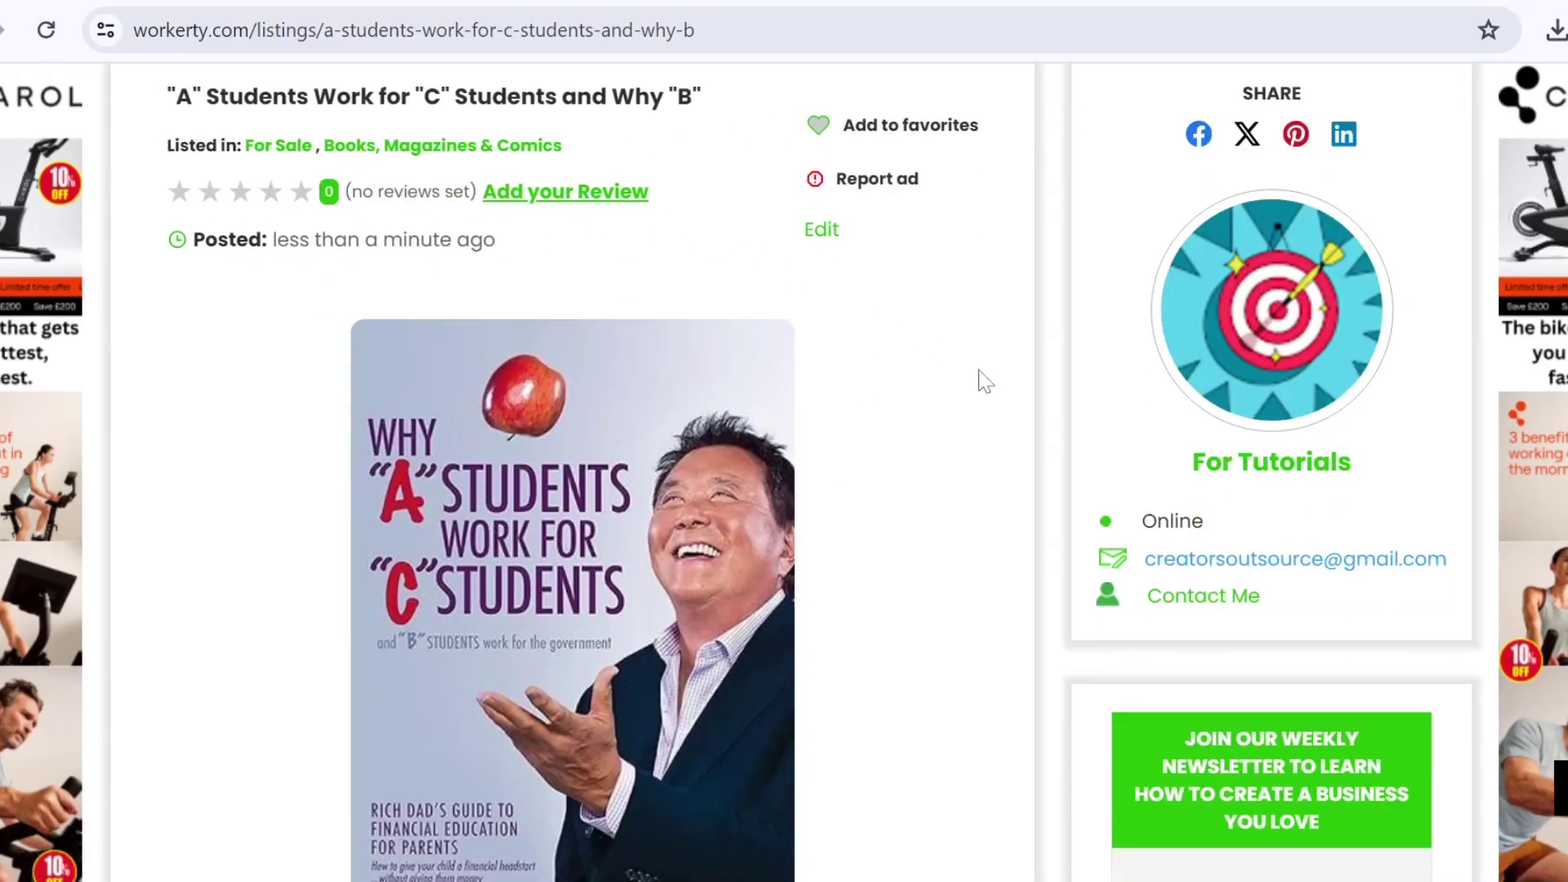
scroll(978, 369, down, 2)
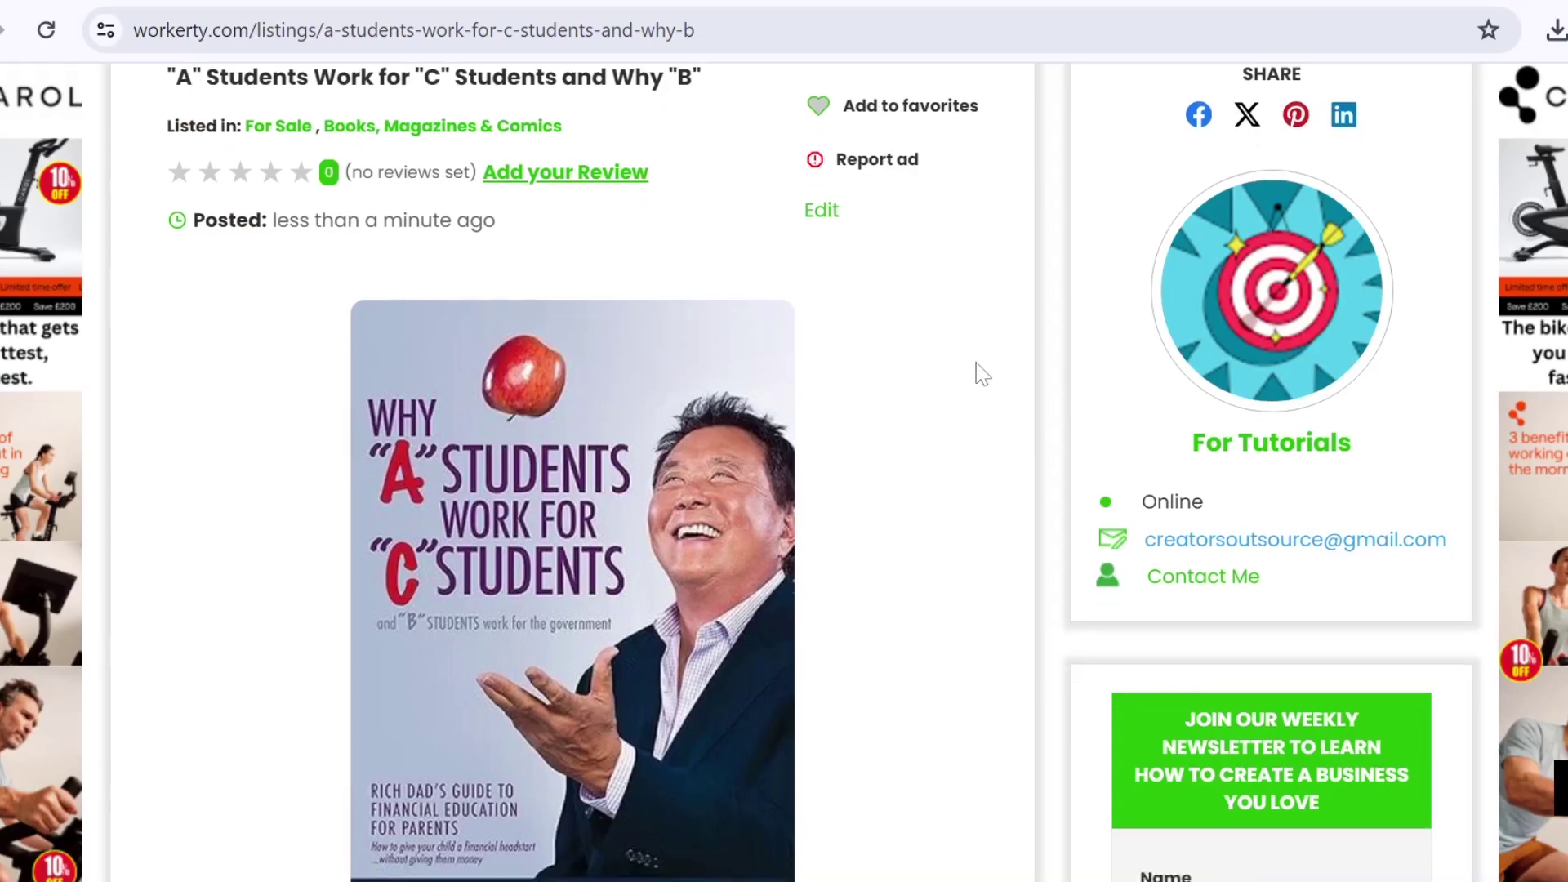
scroll(979, 369, down, 3)
scroll(978, 369, down, 3)
scroll(982, 374, down, 1)
scroll(710, 538, down, 5)
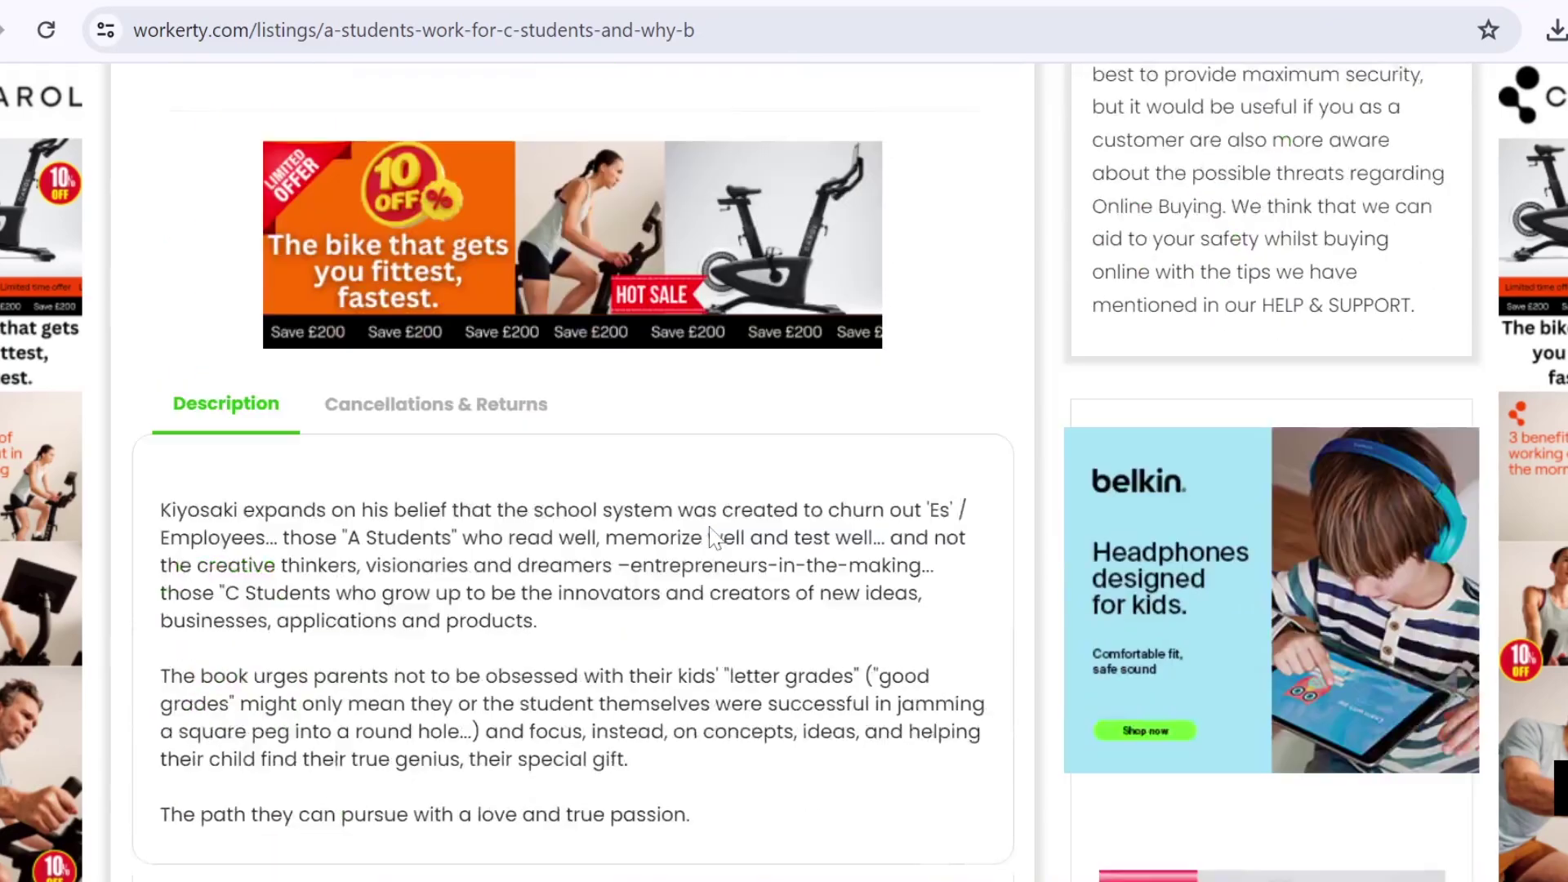
scroll(710, 539, down, 2)
scroll(711, 539, down, 1)
click(484, 208)
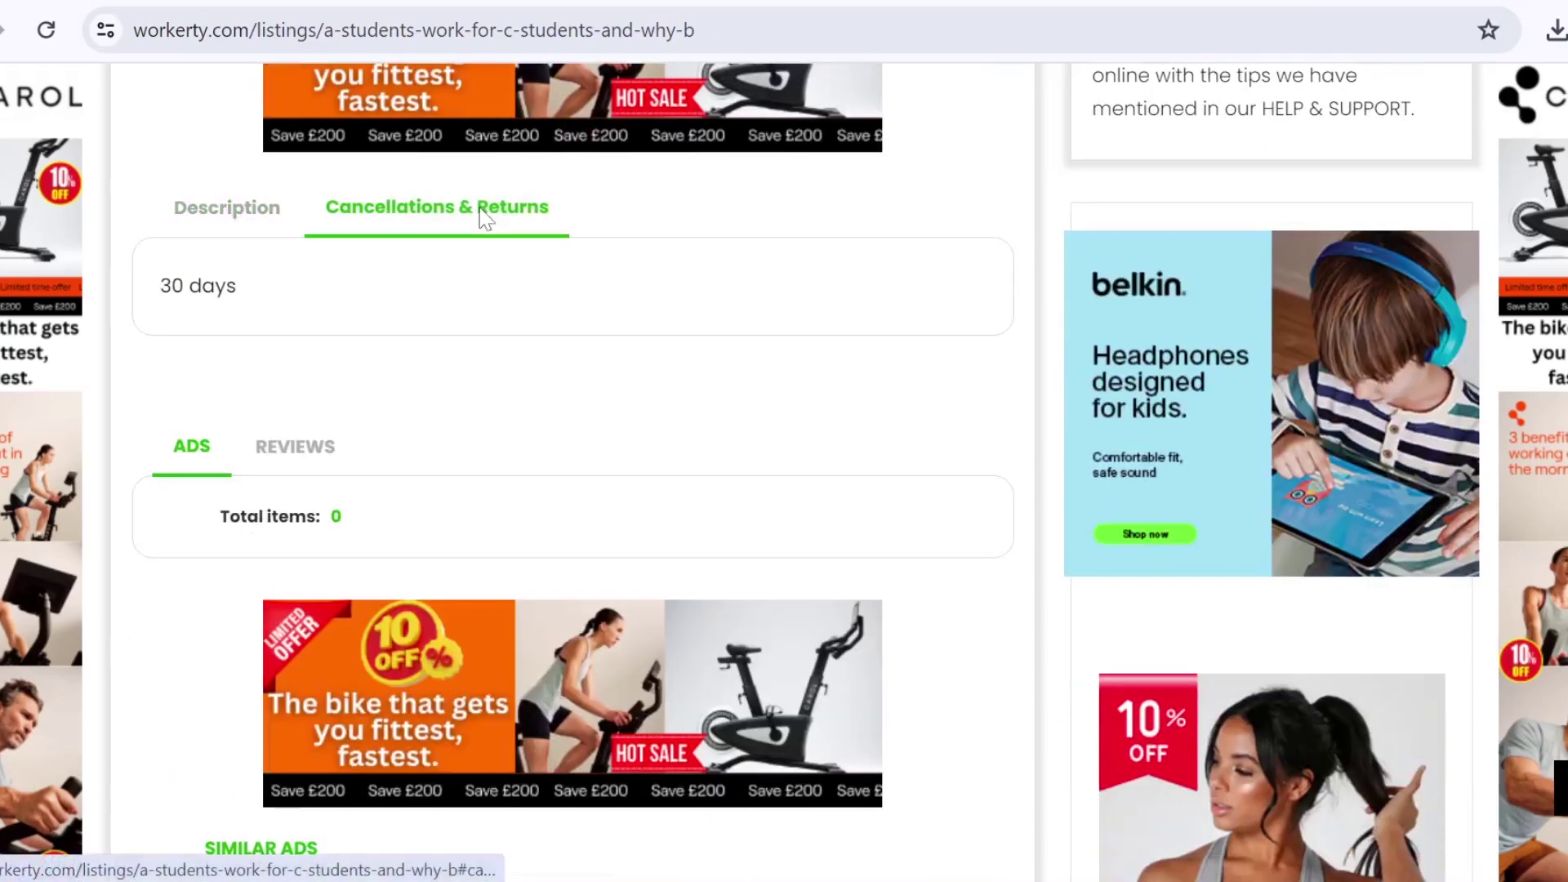
click(237, 208)
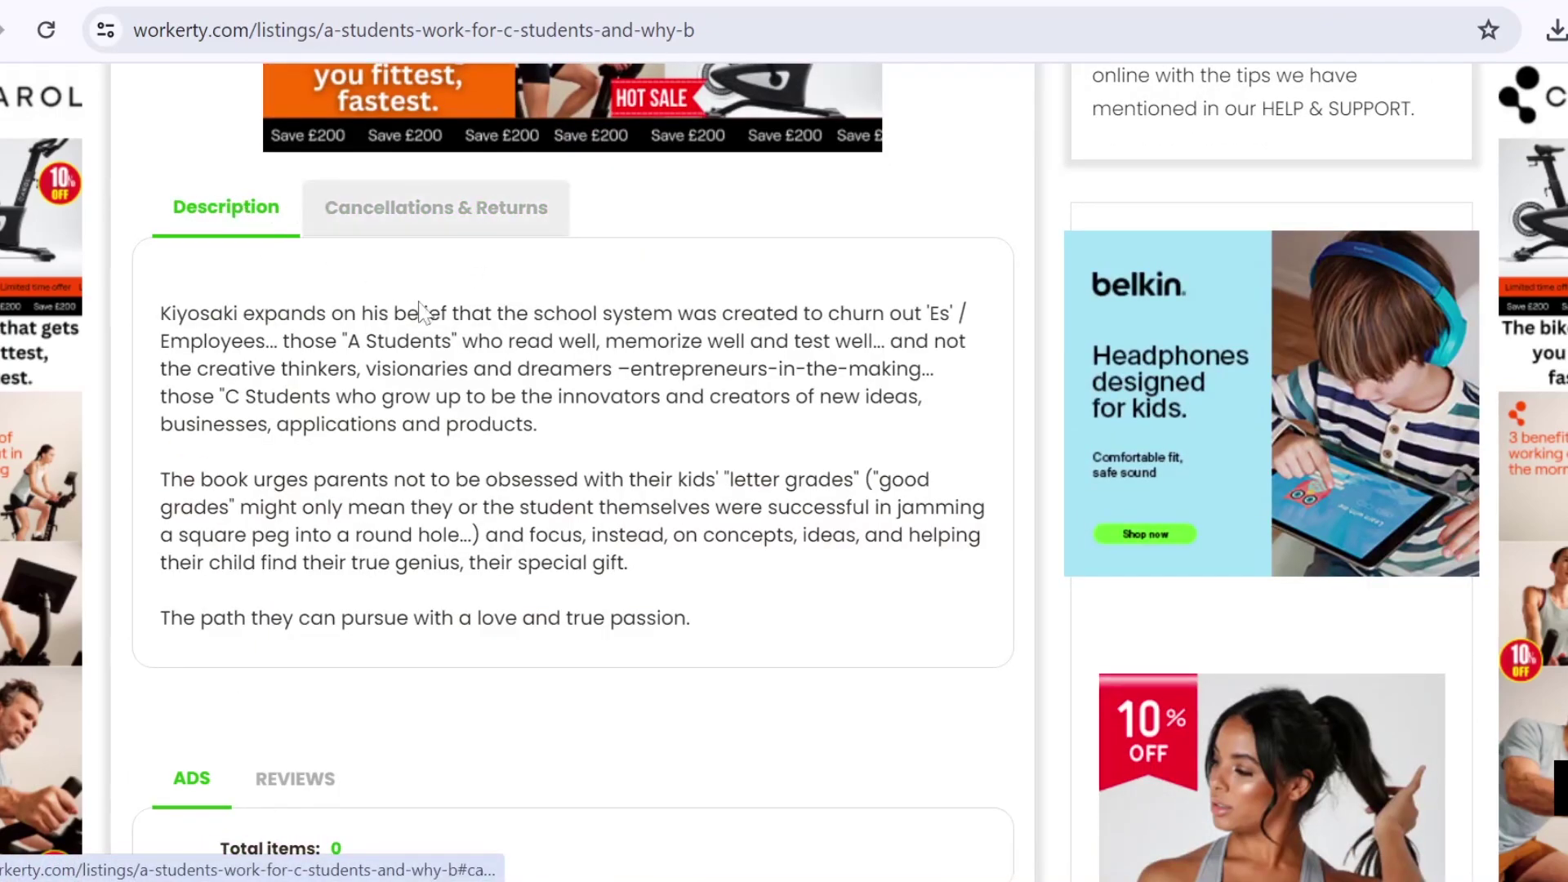
scroll(368, 368, down, 2)
scroll(441, 367, down, 3)
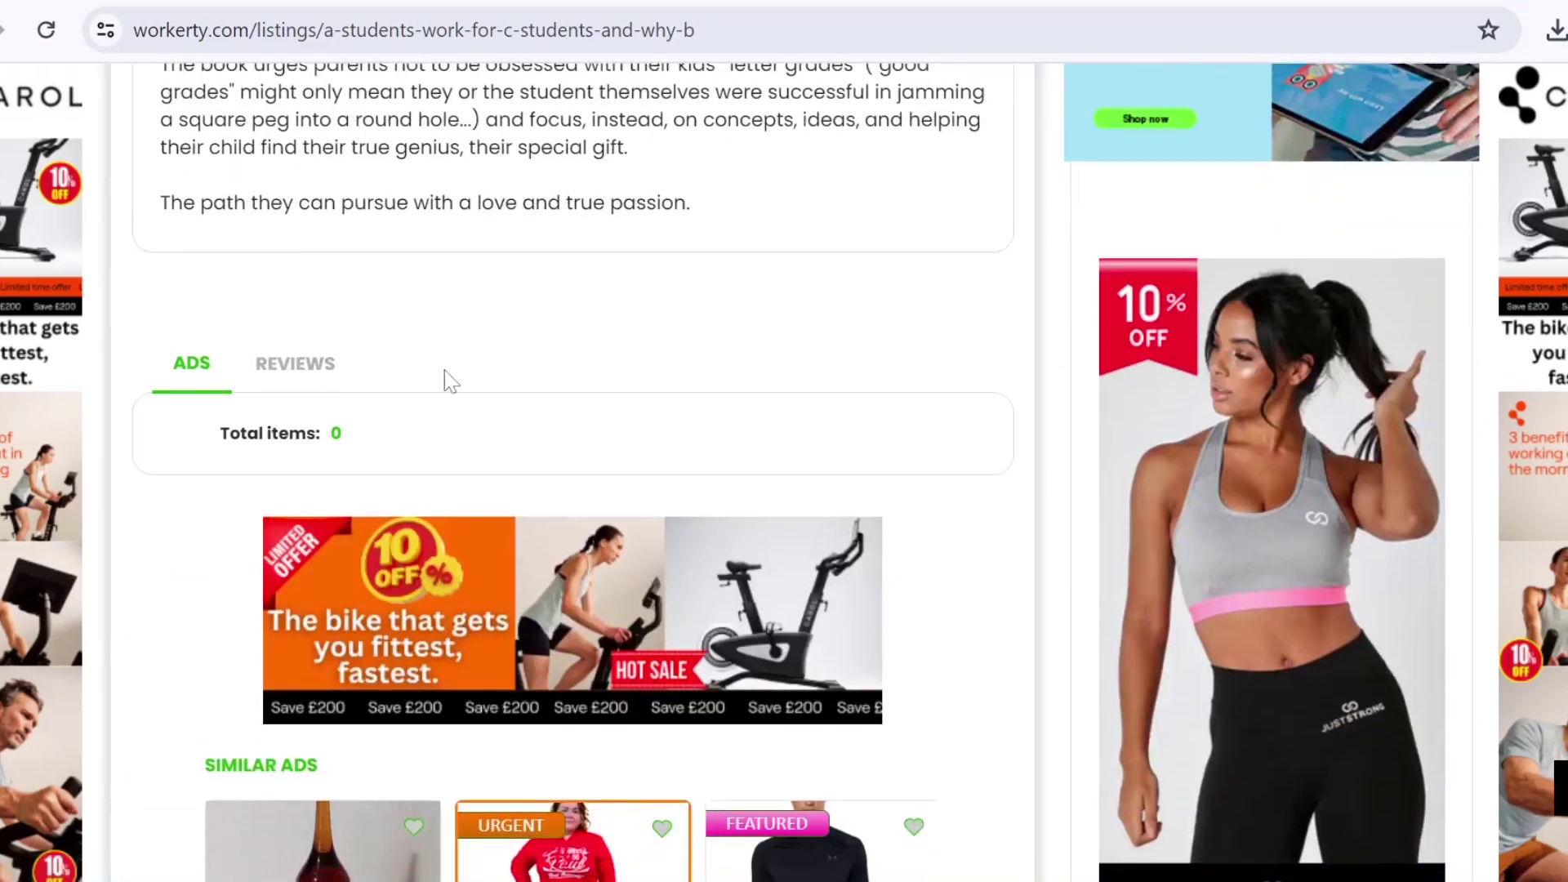
scroll(451, 380, up, 1)
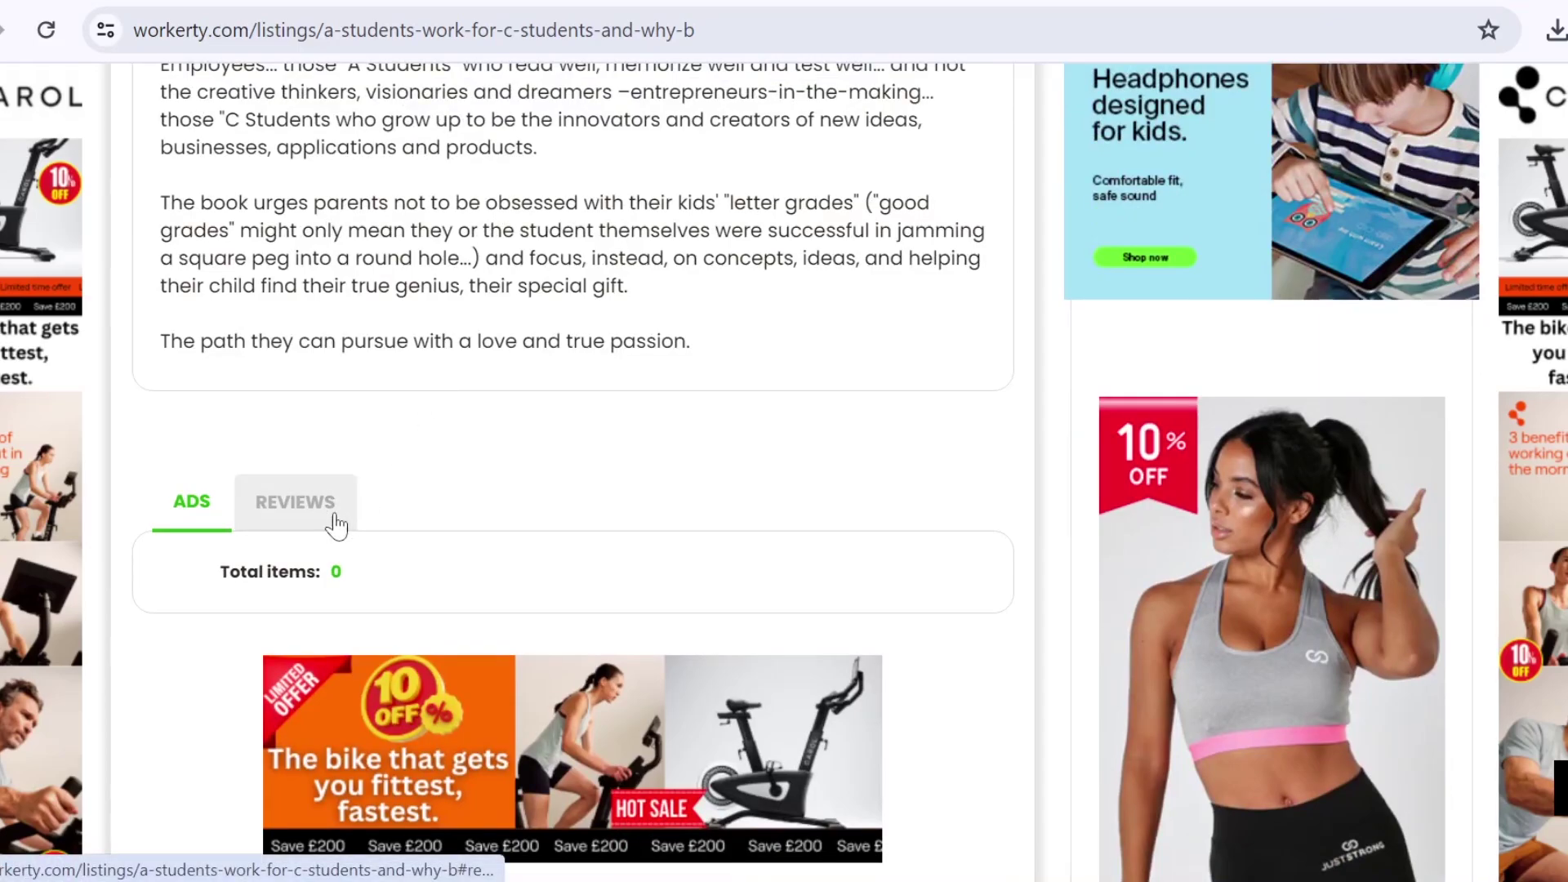
click(296, 501)
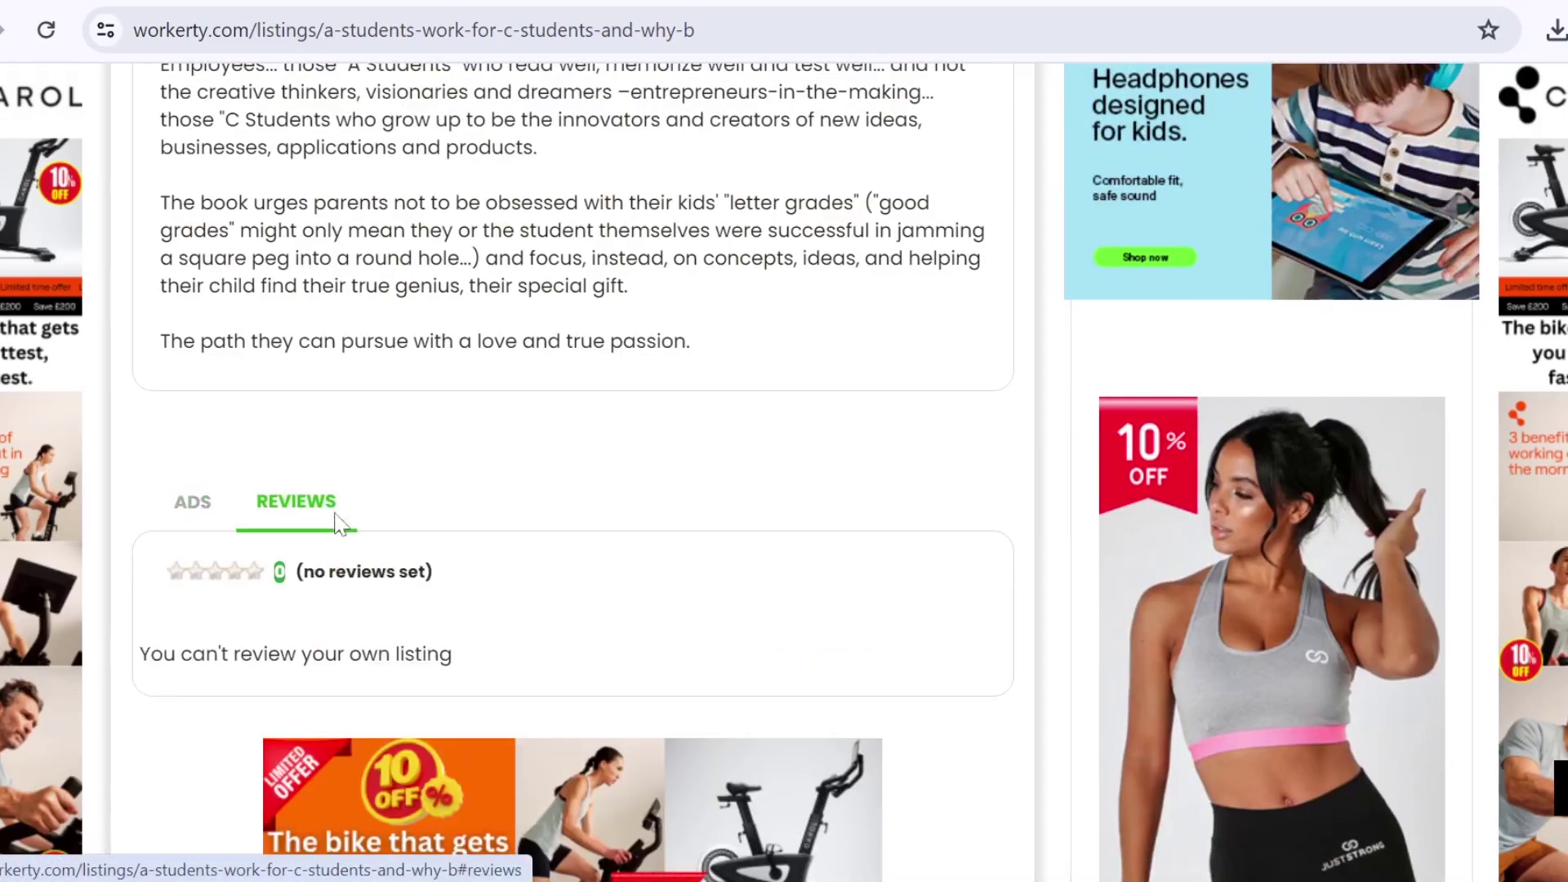
scroll(435, 526, up, 1)
scroll(557, 516, up, 5)
scroll(557, 517, up, 5)
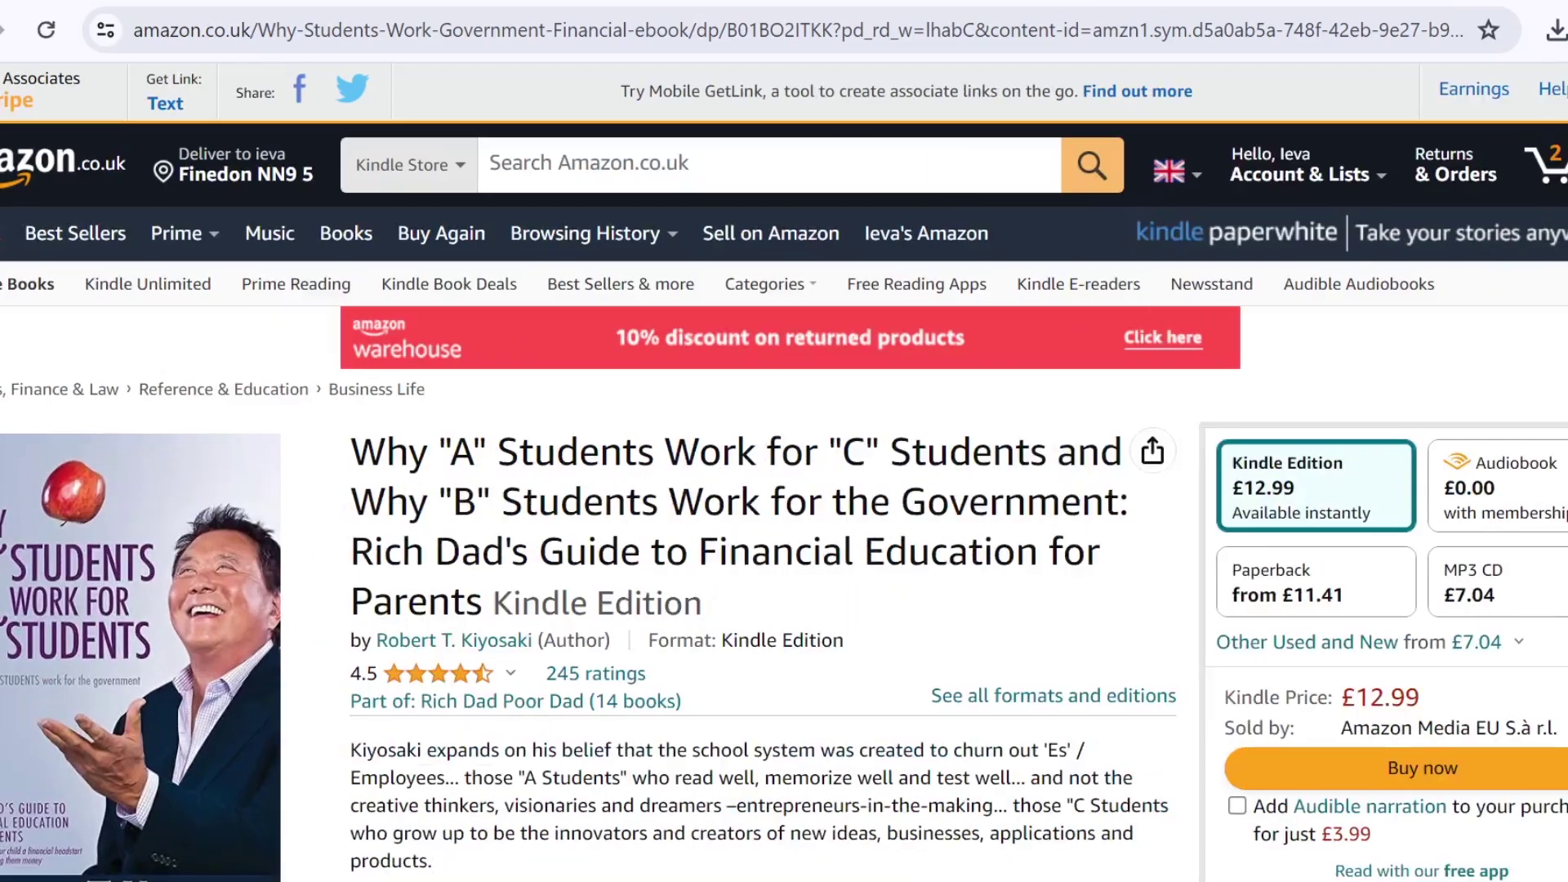
key(ctrl+Tab)
scroll(1226, 447, up, 10)
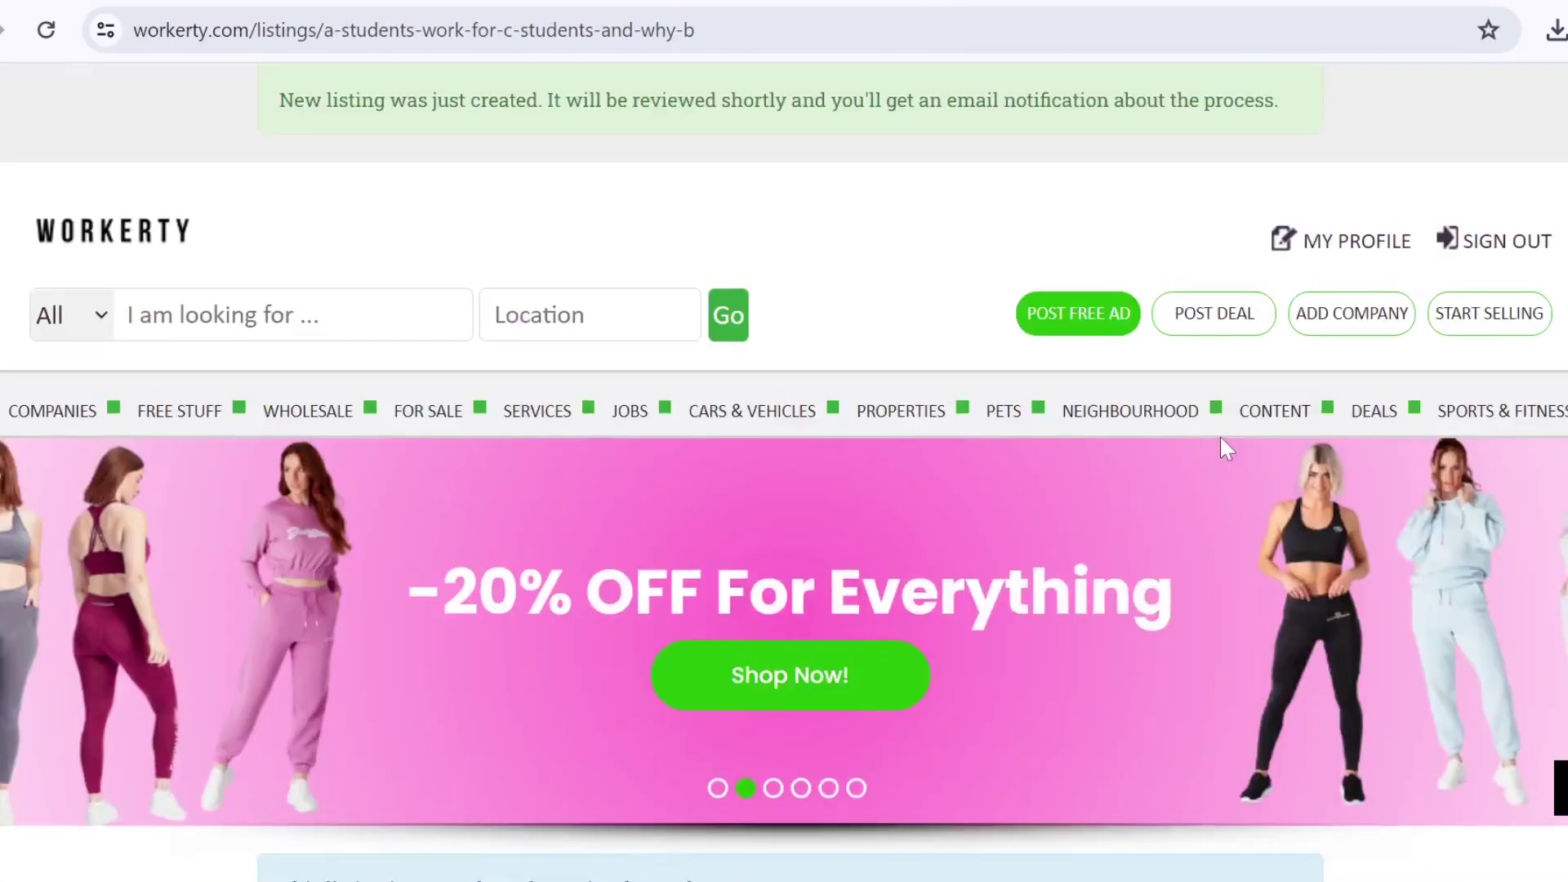
- View your own listings via Manage ads, showing the book ad with one click
click(1356, 240)
scroll(1374, 258, down, 3)
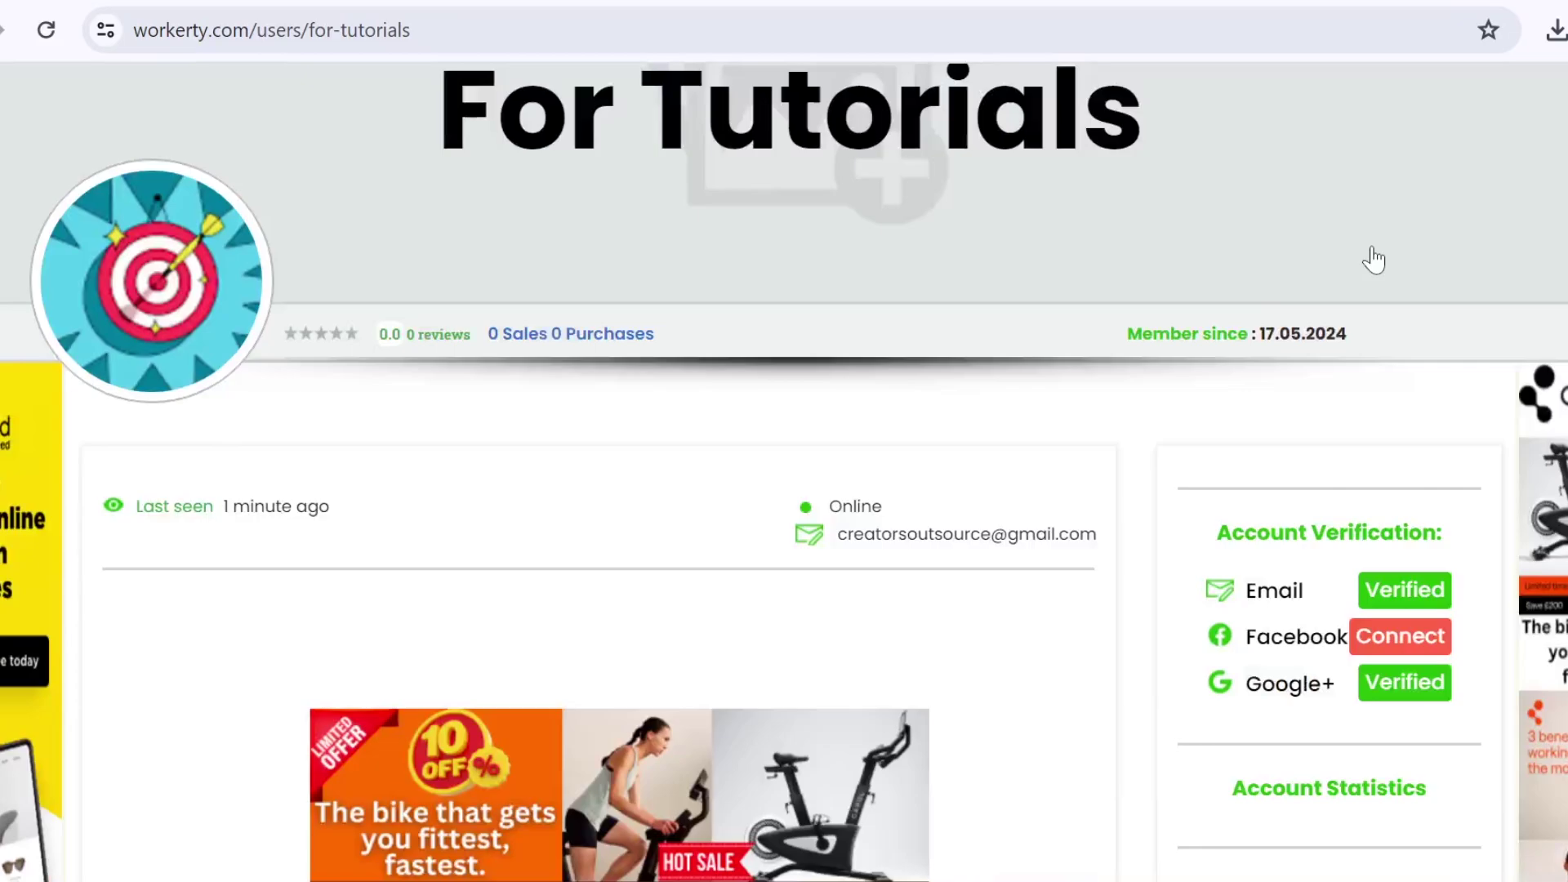
scroll(1375, 259, down, 5)
scroll(1374, 259, down, 3)
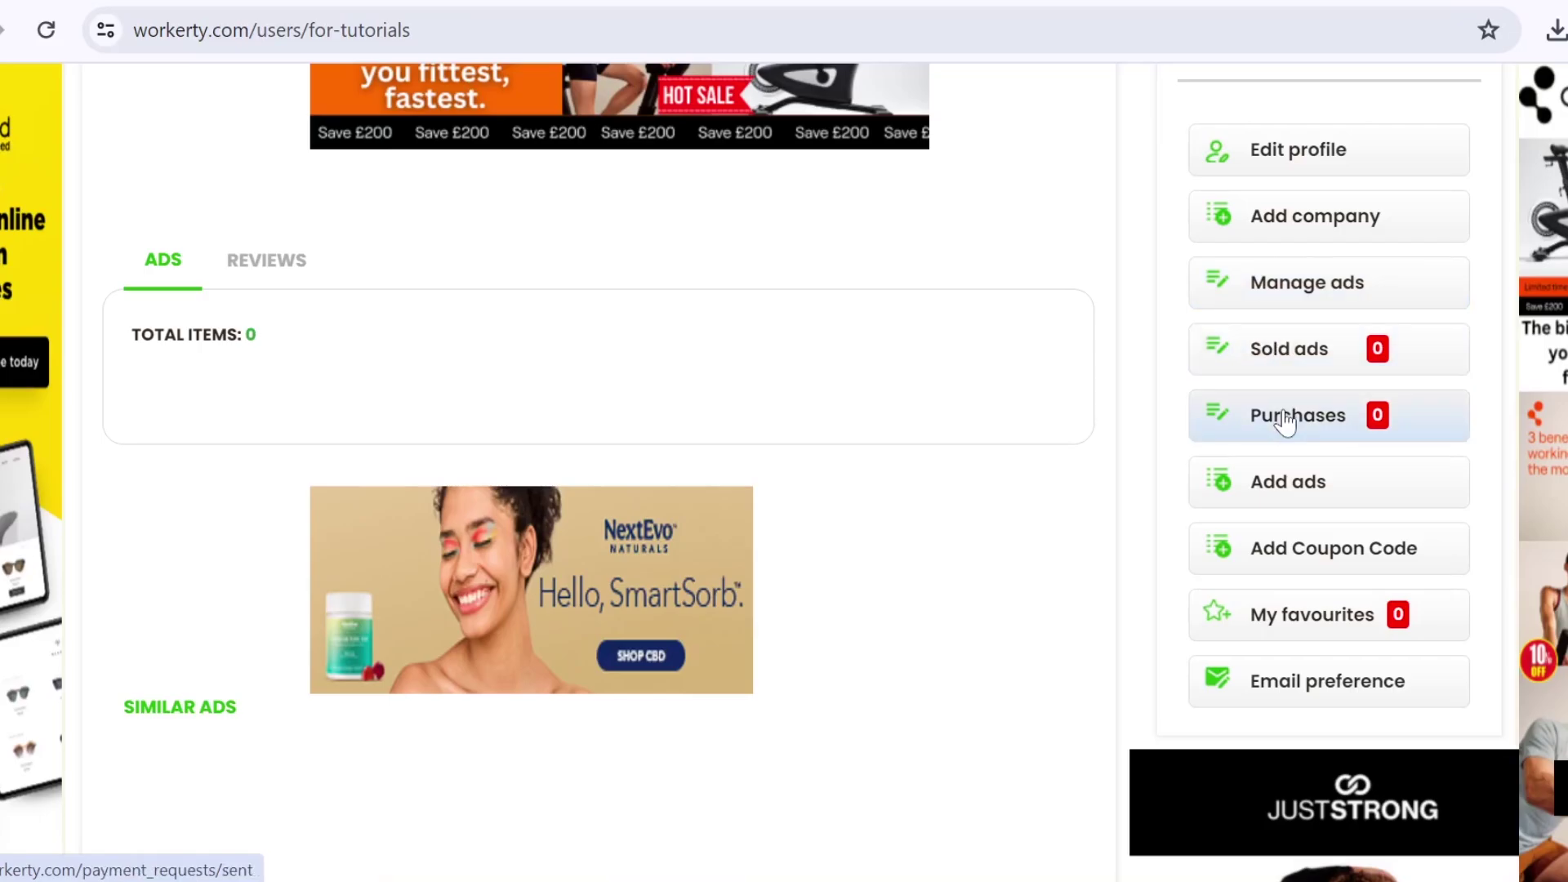
click(1307, 283)
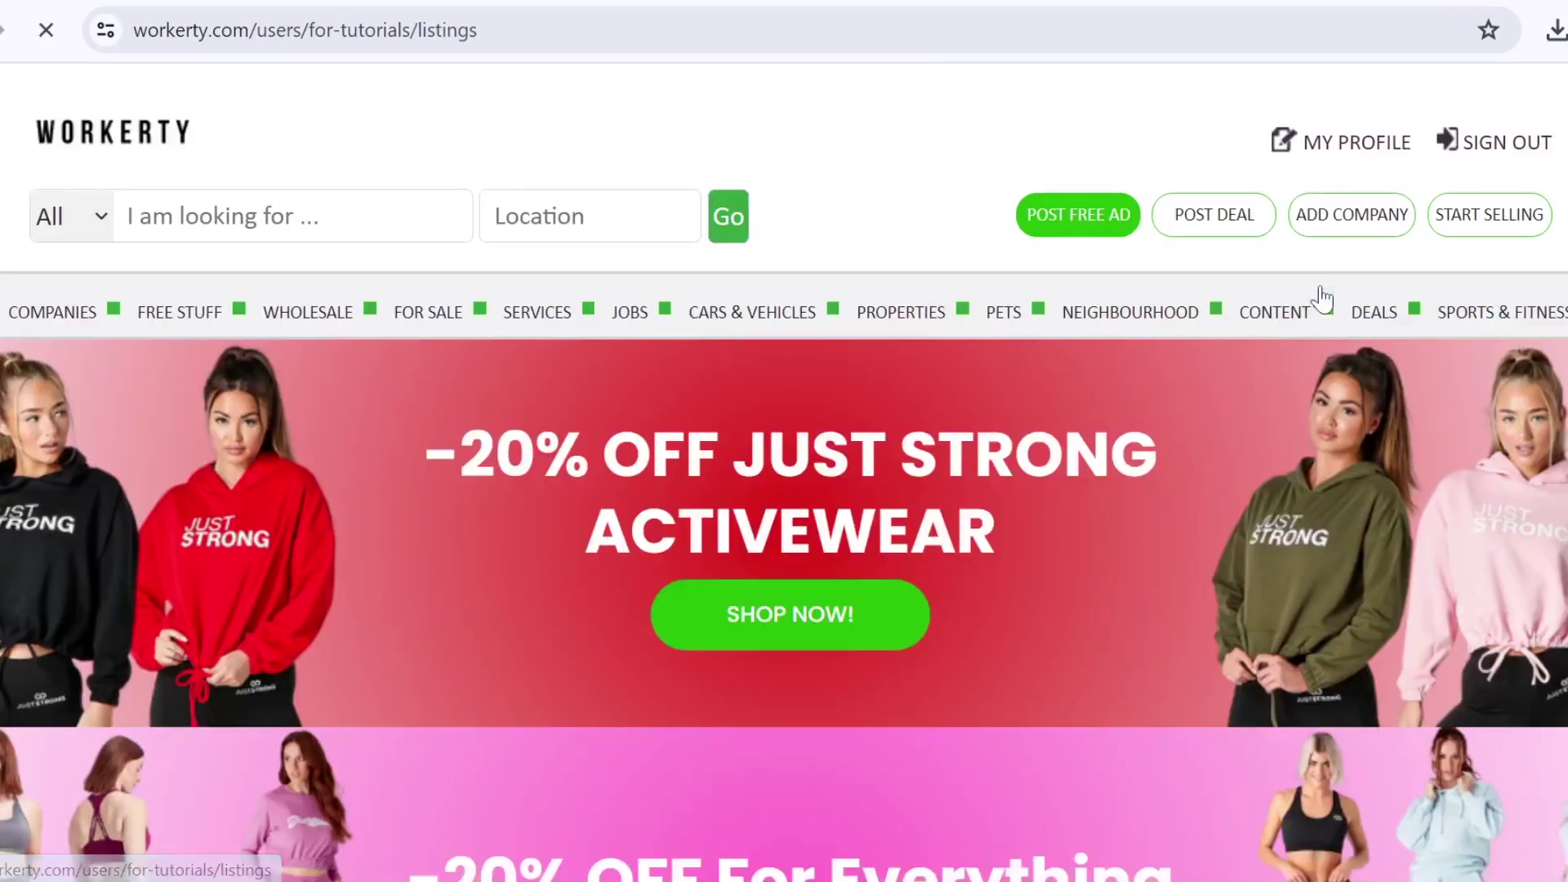
scroll(1008, 363, down, 5)
scroll(1009, 363, down, 1)
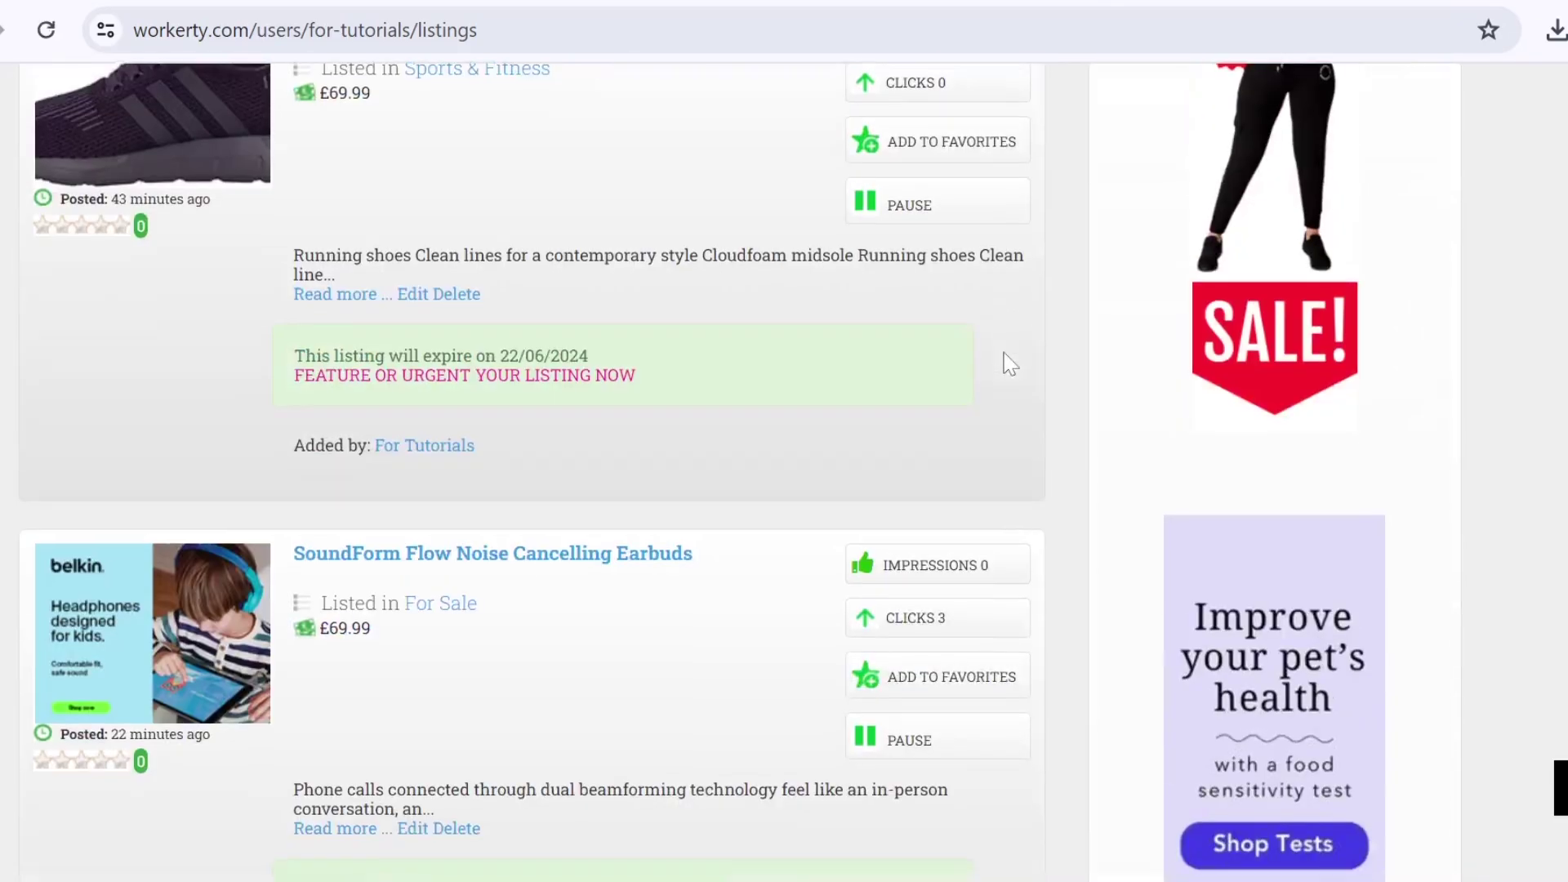
scroll(1009, 363, down, 5)
scroll(1010, 364, down, 3)
scroll(1009, 364, down, 2)
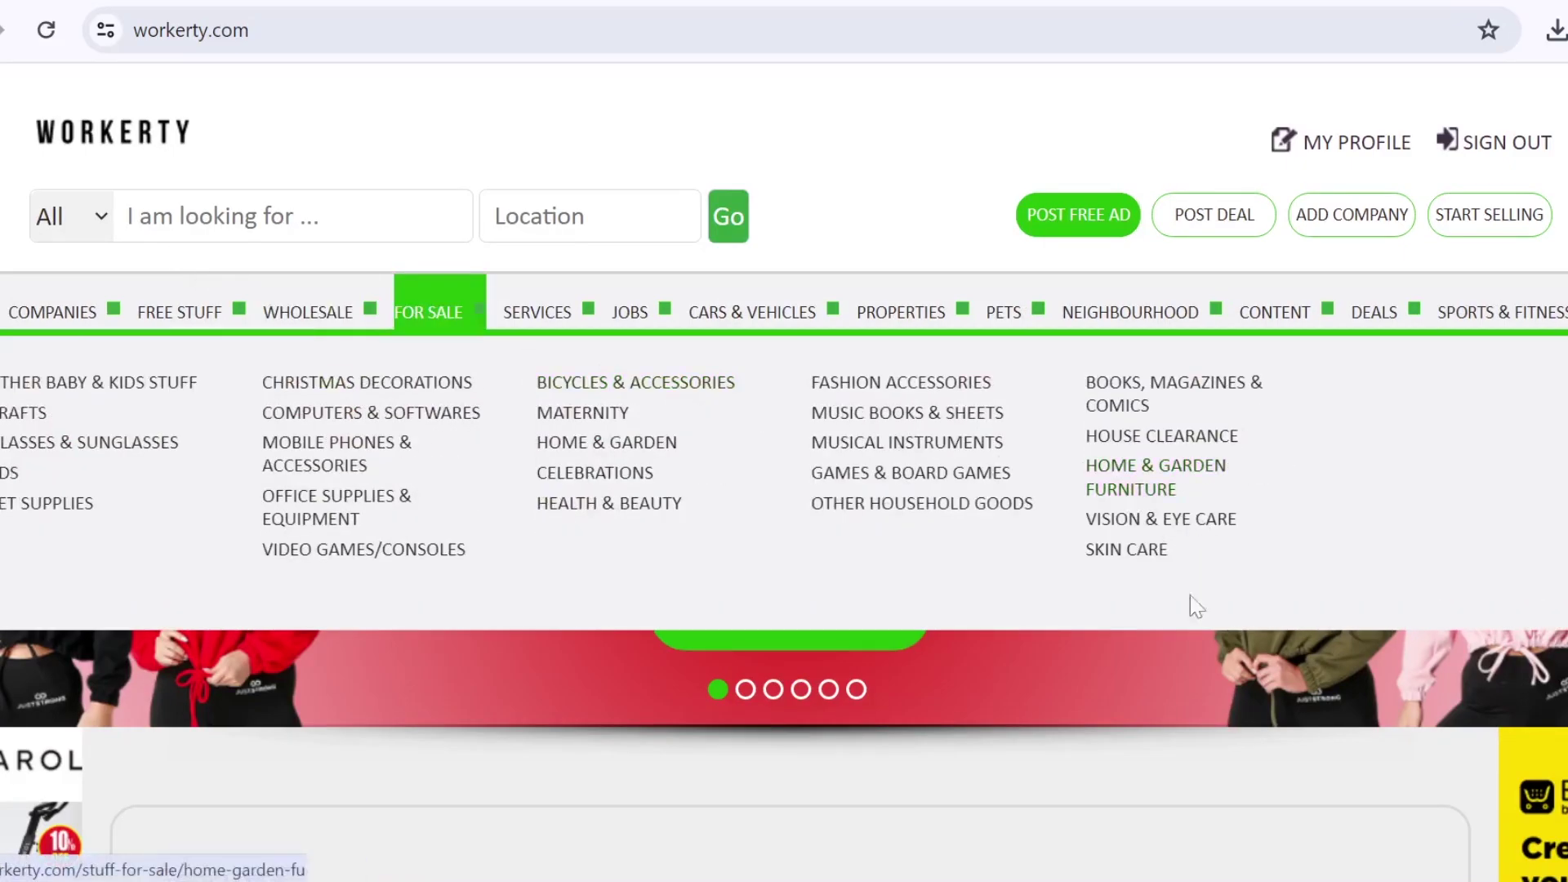
scroll(1405, 632, down, 2)
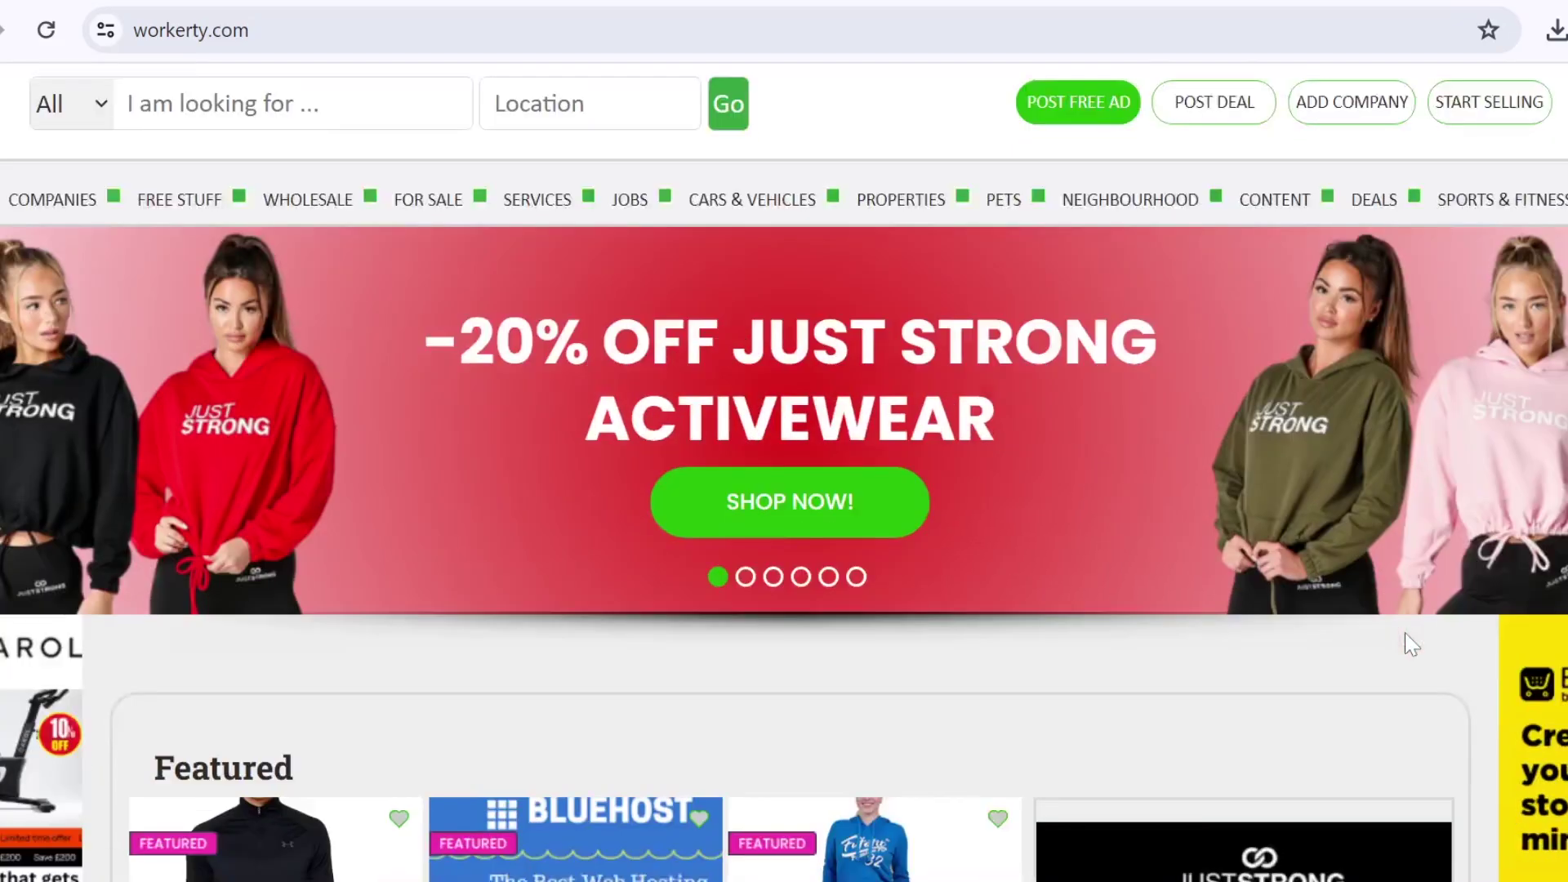
scroll(1405, 633, down, 2)
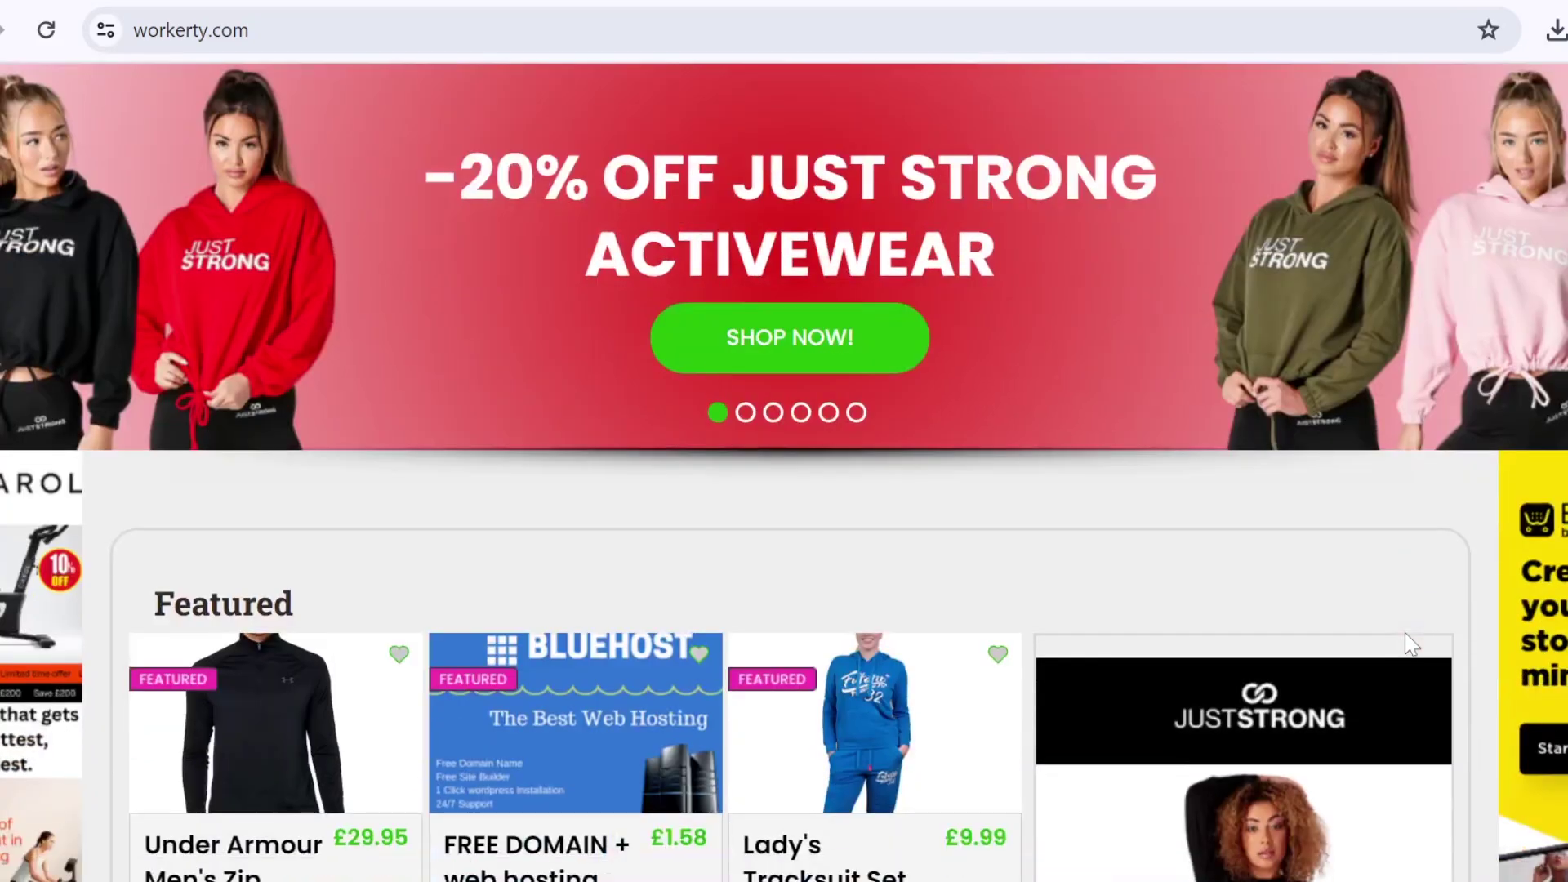
scroll(1405, 632, down, 2)
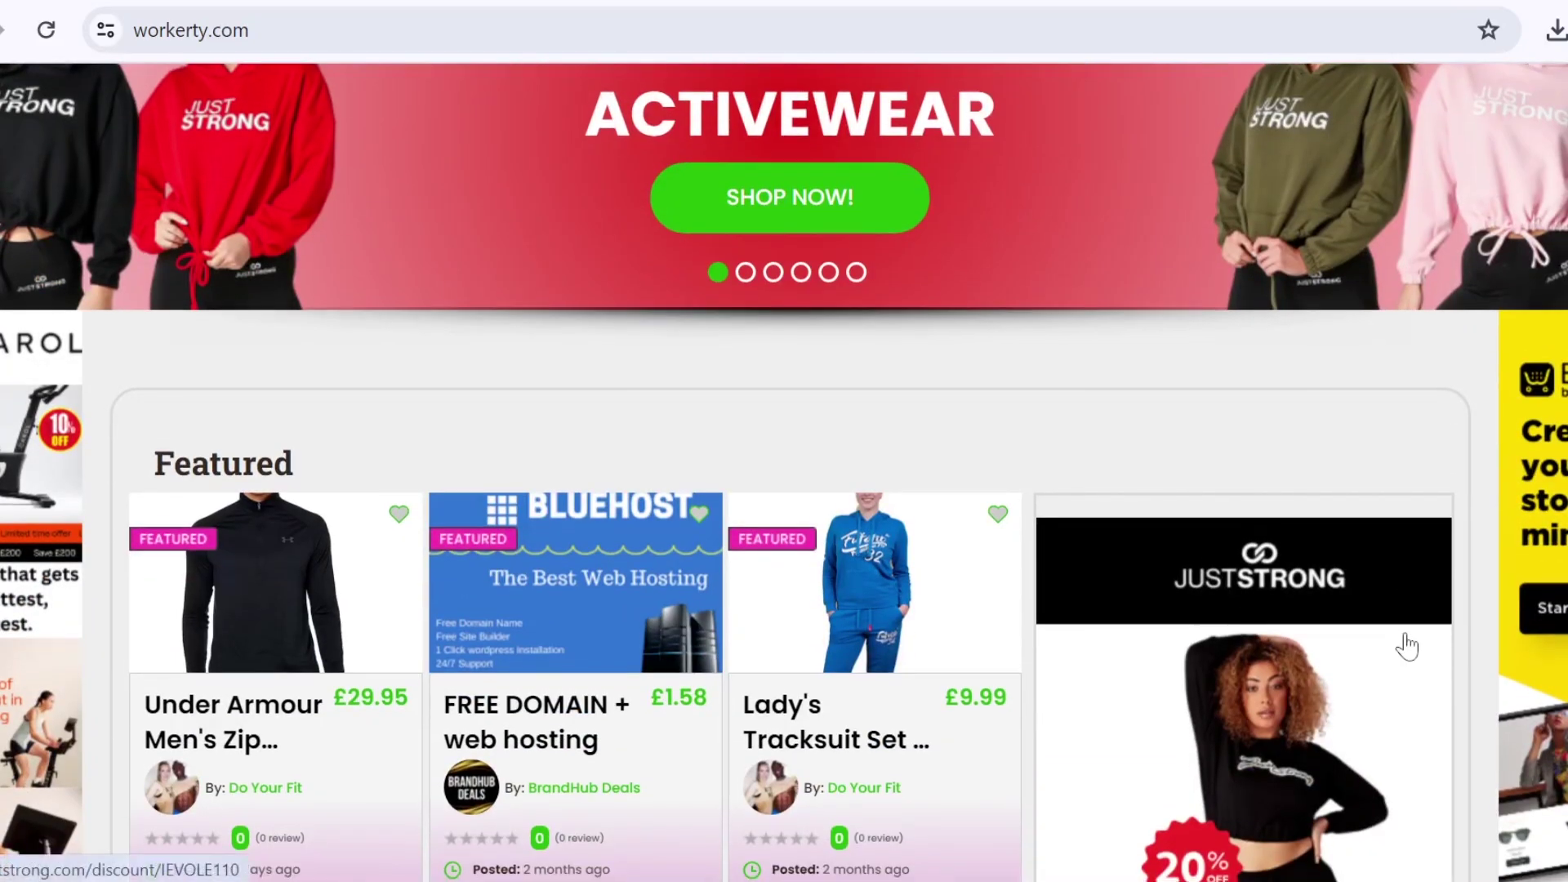
scroll(1405, 632, down, 2)
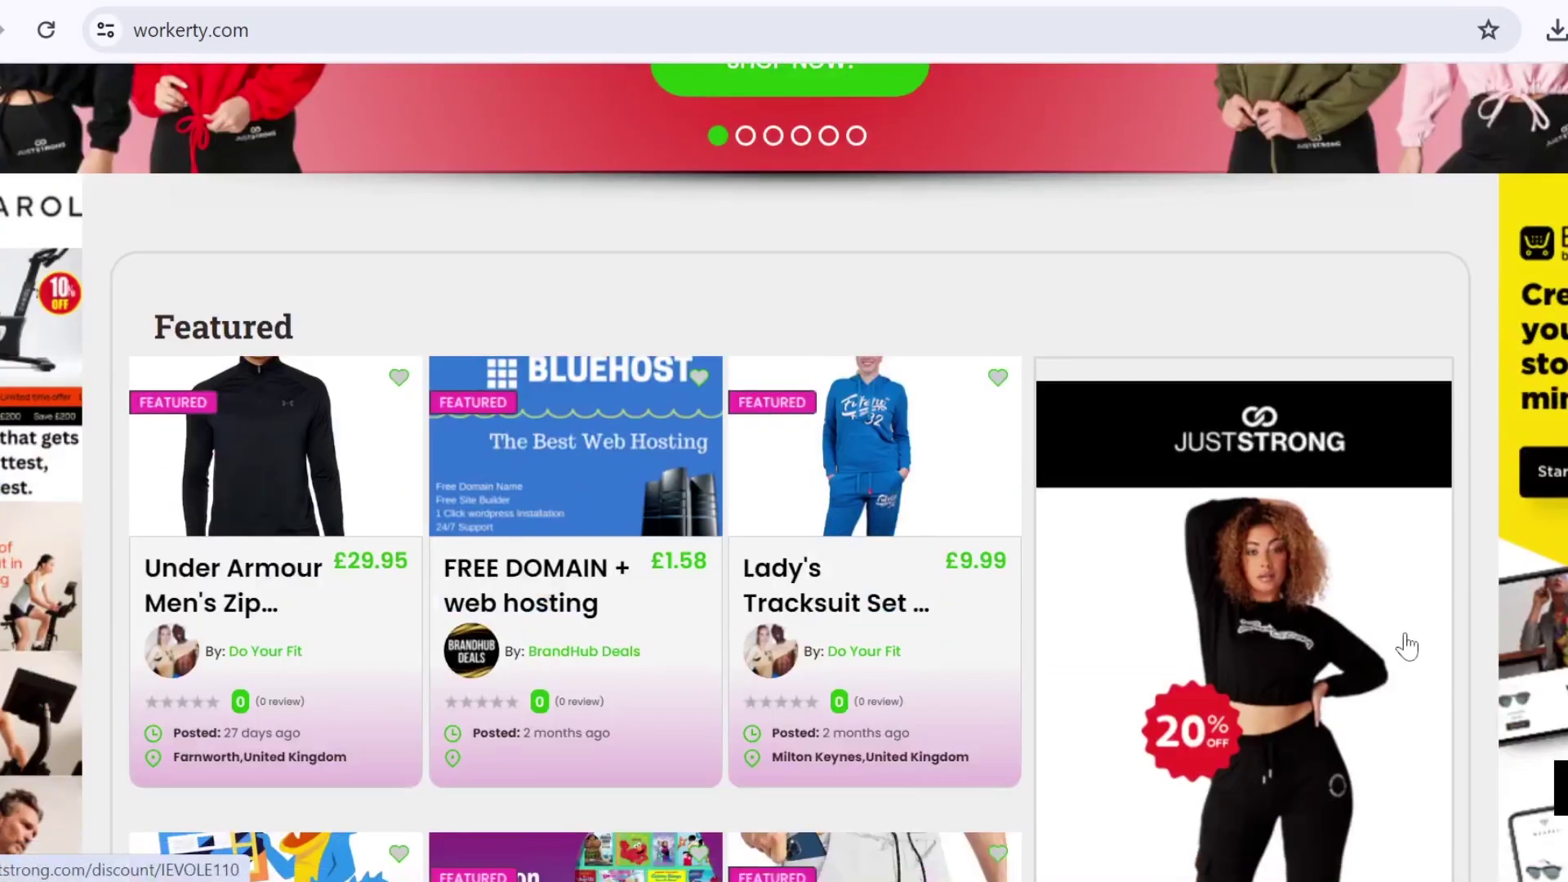
scroll(1406, 645, down, 2)
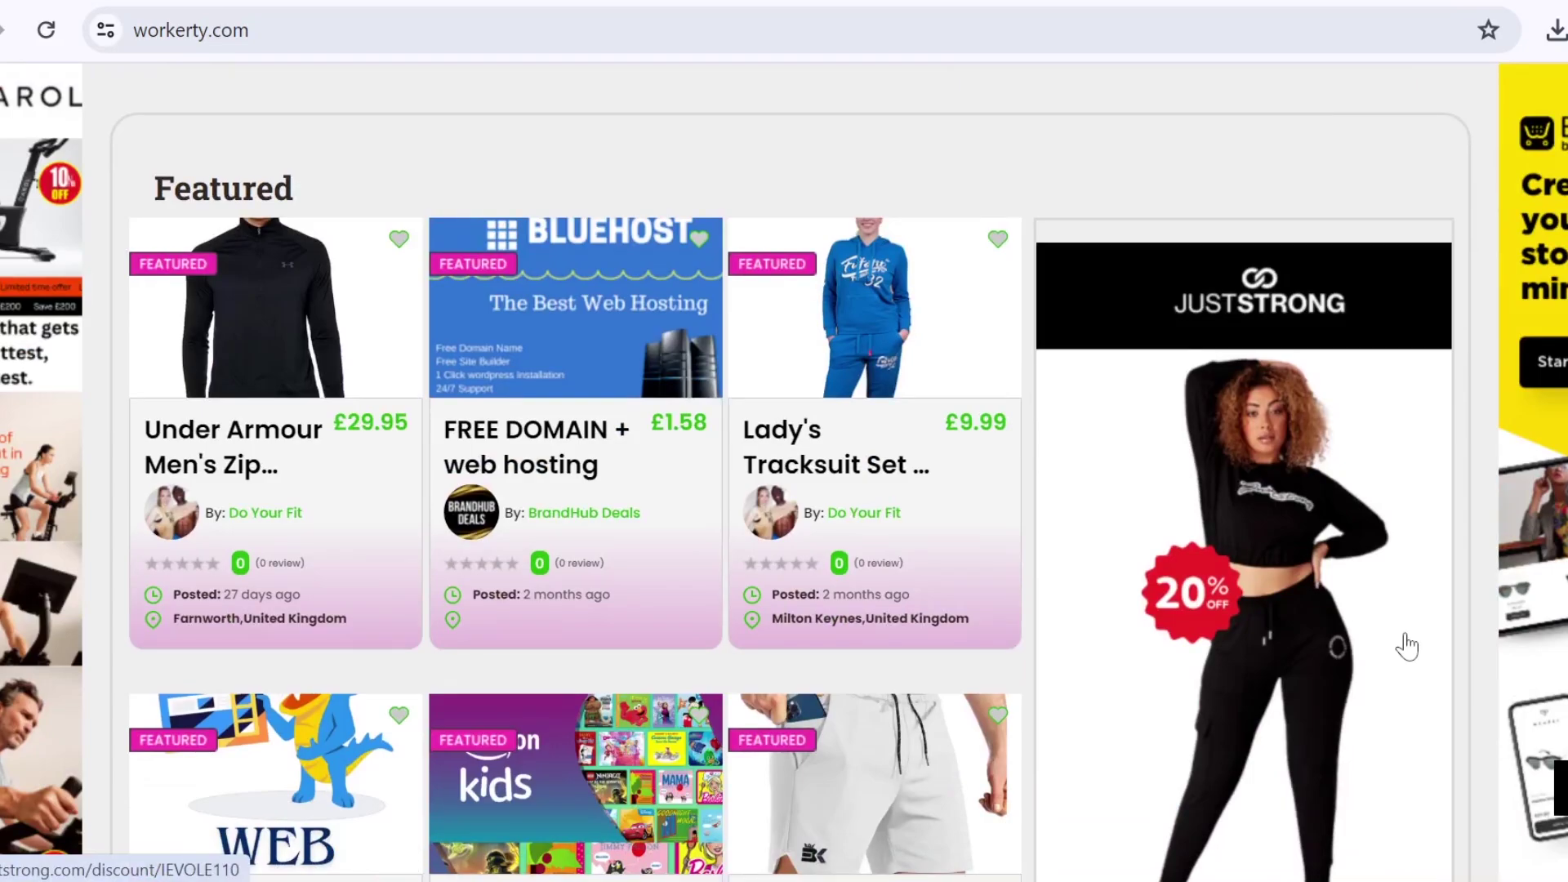
scroll(1406, 645, down, 2)
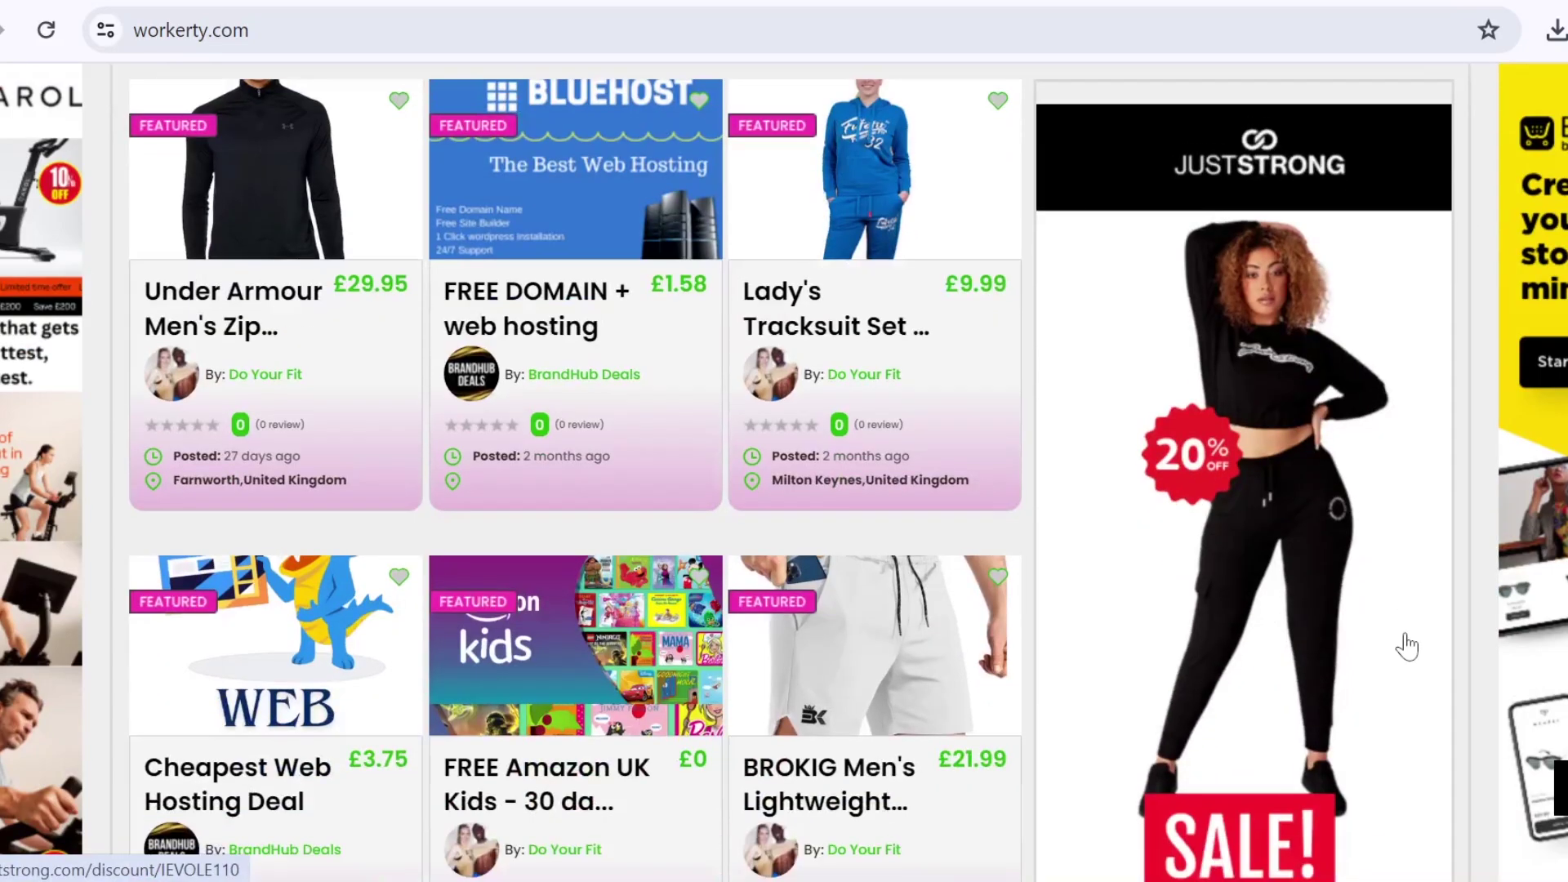
scroll(1406, 645, down, 2)
scroll(1406, 646, down, 2)
scroll(1406, 646, down, 2)
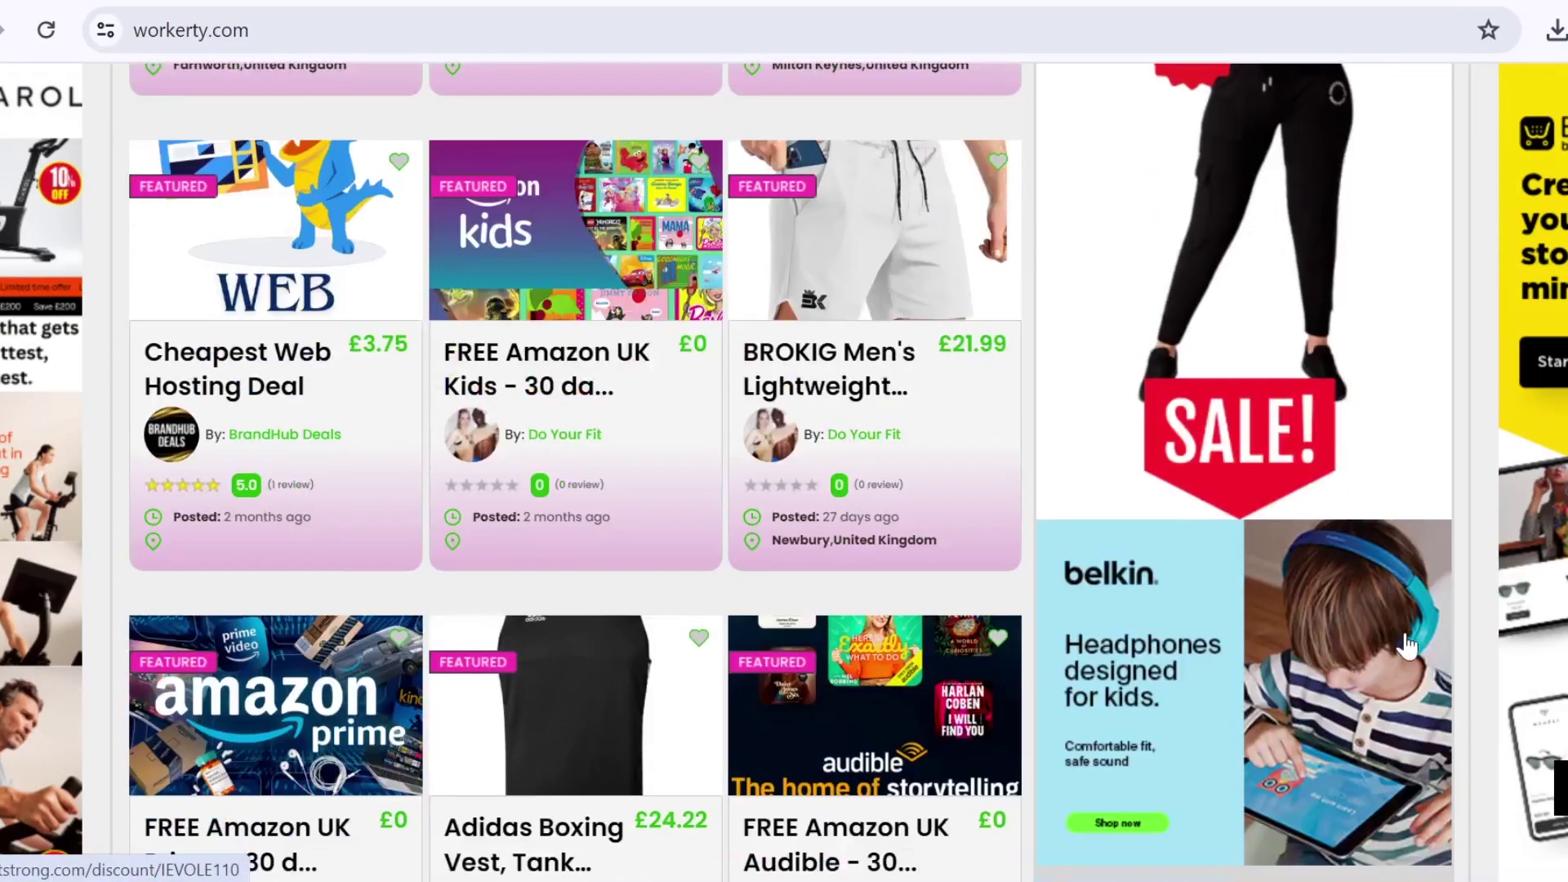
scroll(1406, 645, down, 2)
scroll(1406, 645, down, 2)
scroll(1406, 646, down, 1)
scroll(1406, 646, down, 3)
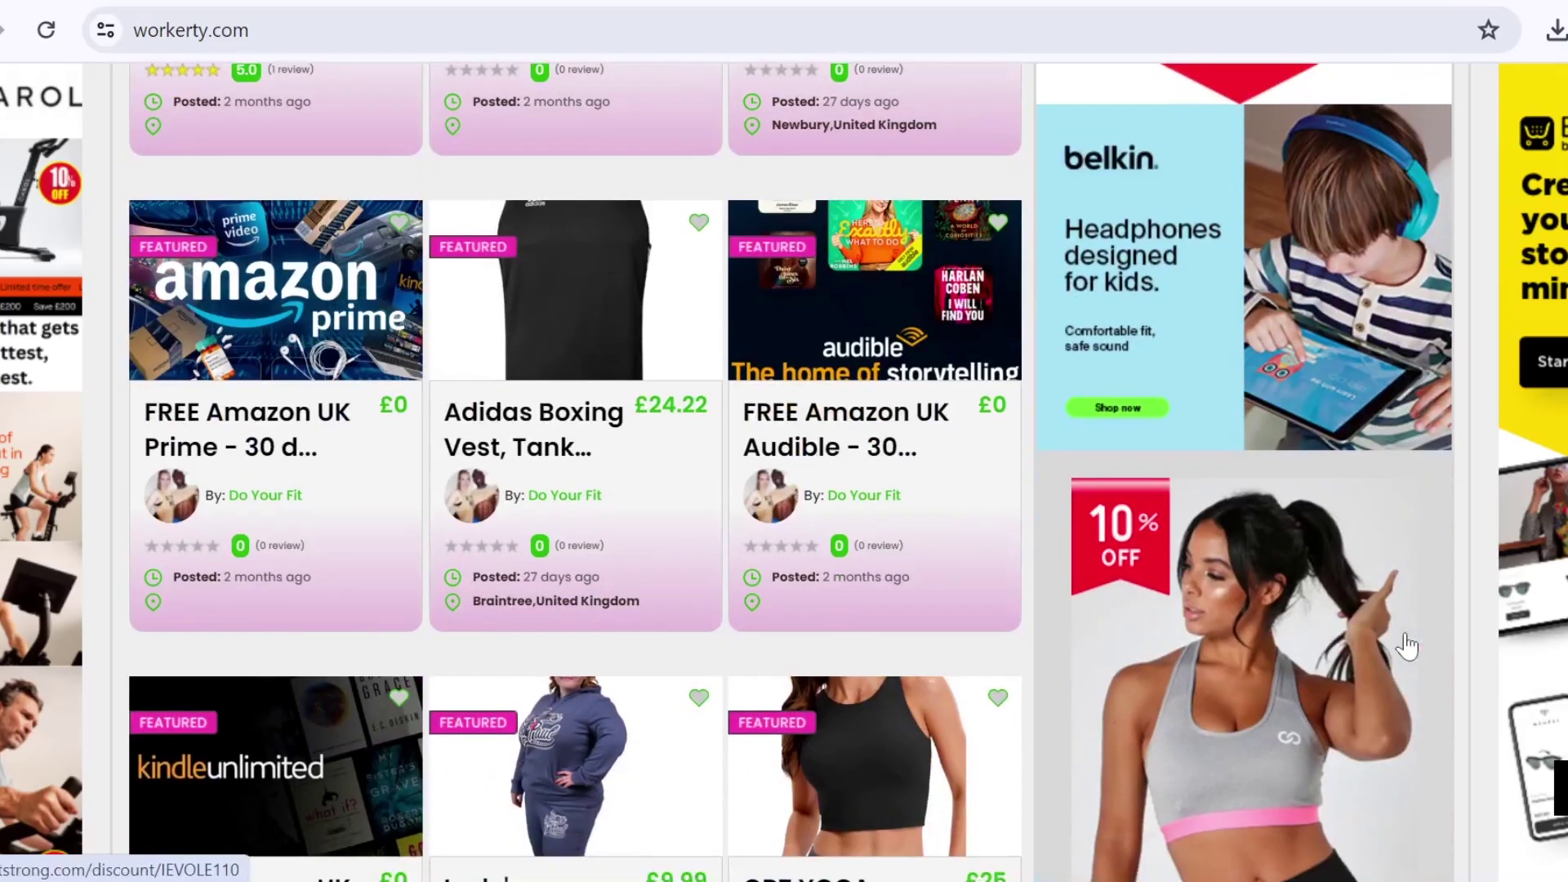
scroll(1406, 646, down, 2)
scroll(1406, 646, down, 2)
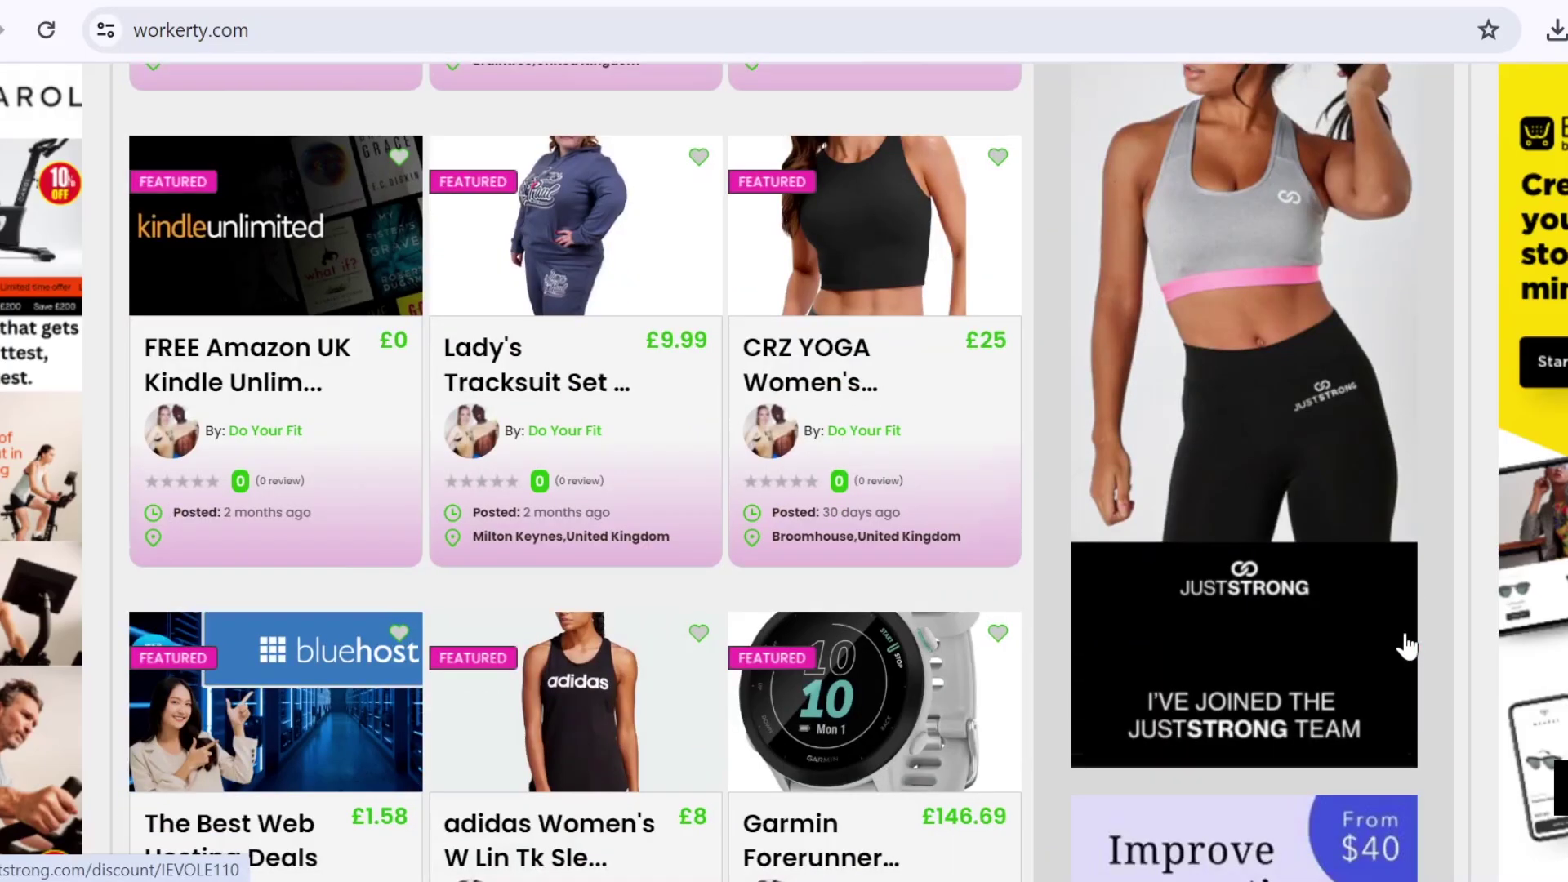
scroll(1406, 645, down, 2)
scroll(1406, 645, down, 2)
scroll(1407, 646, down, 2)
scroll(1407, 646, down, 2)
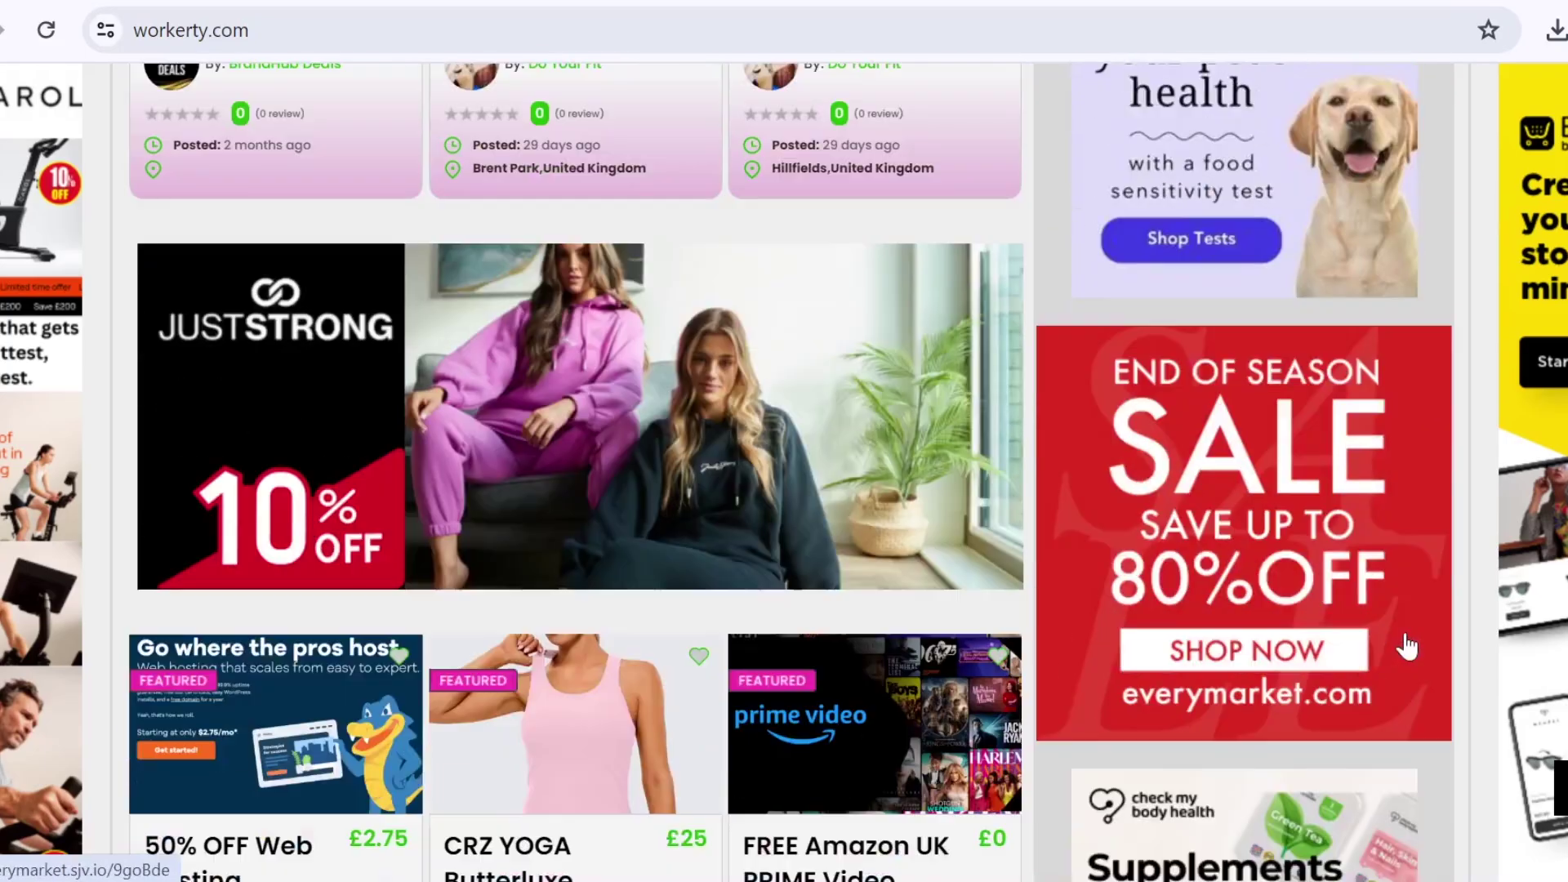
scroll(1407, 646, down, 1)
scroll(1406, 645, down, 1)
scroll(1406, 646, down, 1)
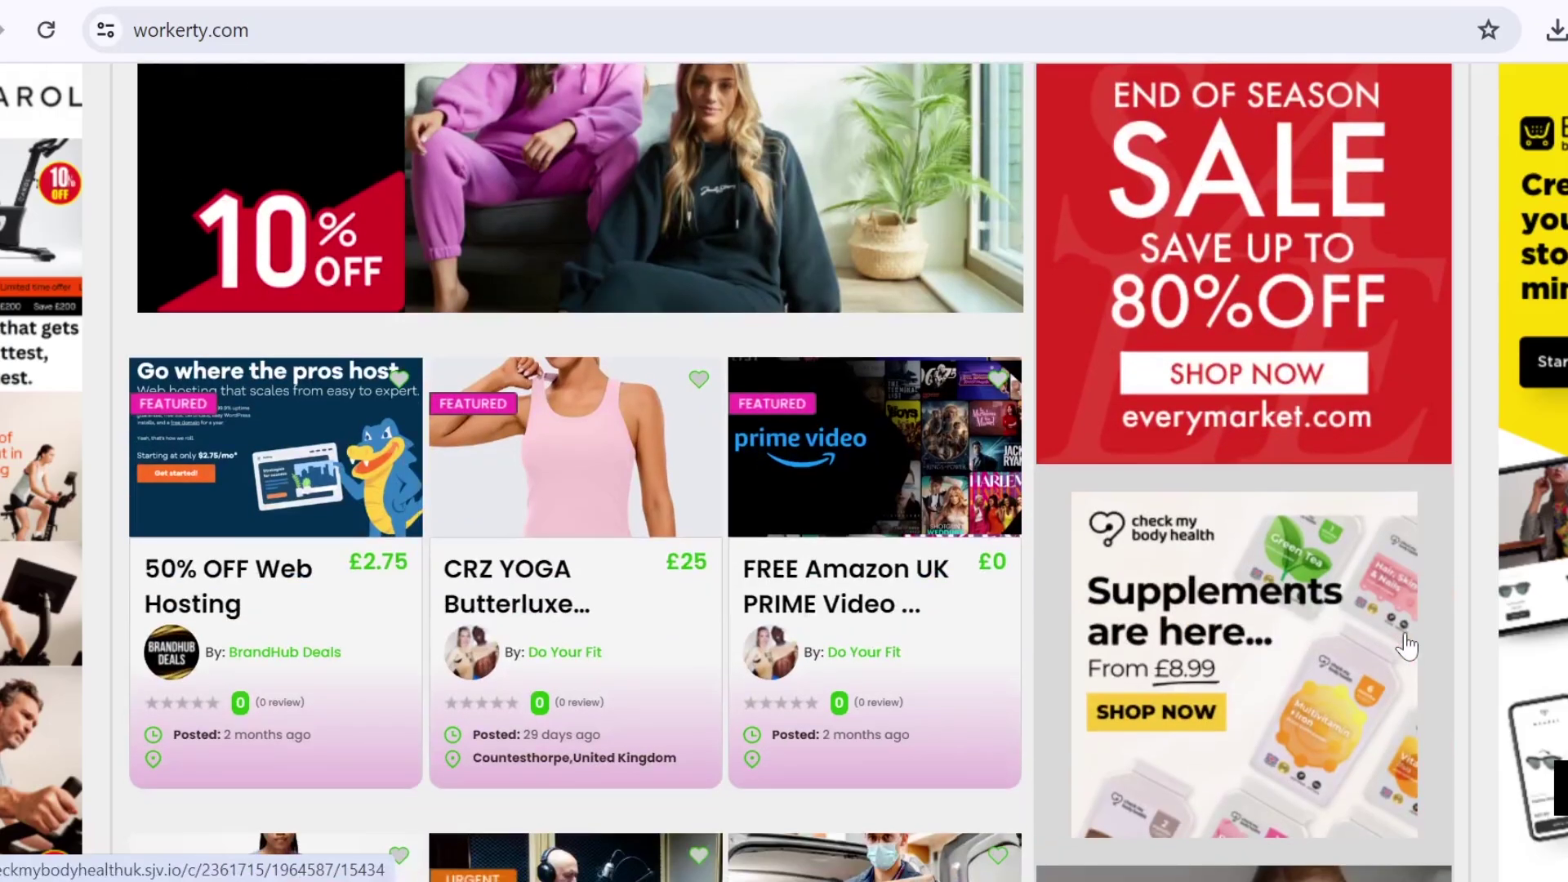
scroll(1407, 645, down, 2)
scroll(1406, 646, down, 2)
scroll(1406, 645, down, 1)
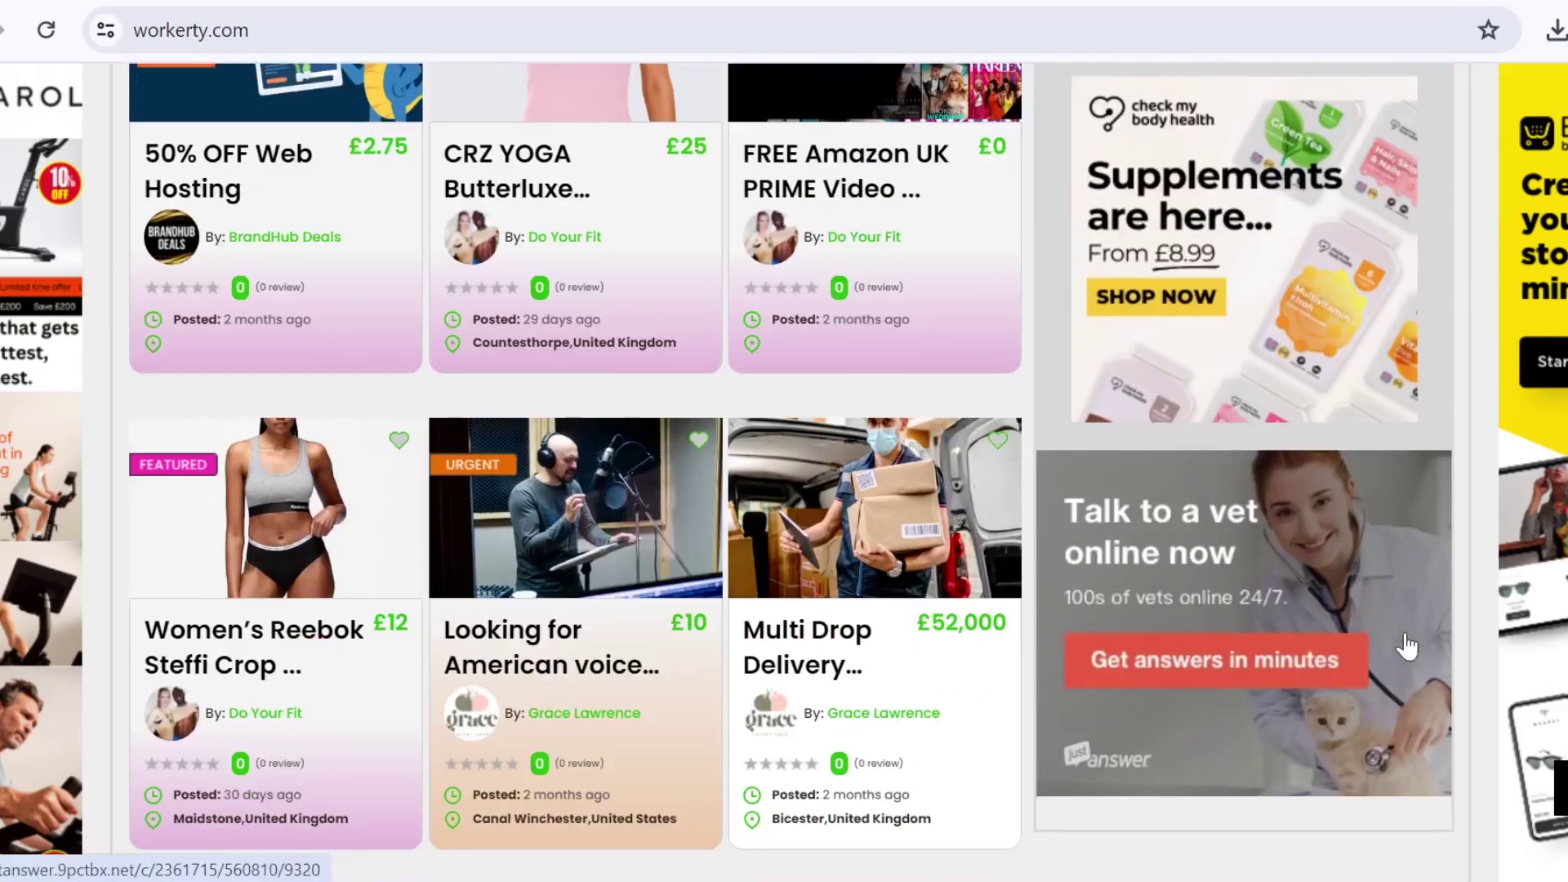
scroll(1407, 645, down, 2)
scroll(1406, 645, down, 1)
scroll(1407, 646, down, 1)
scroll(1406, 646, down, 1)
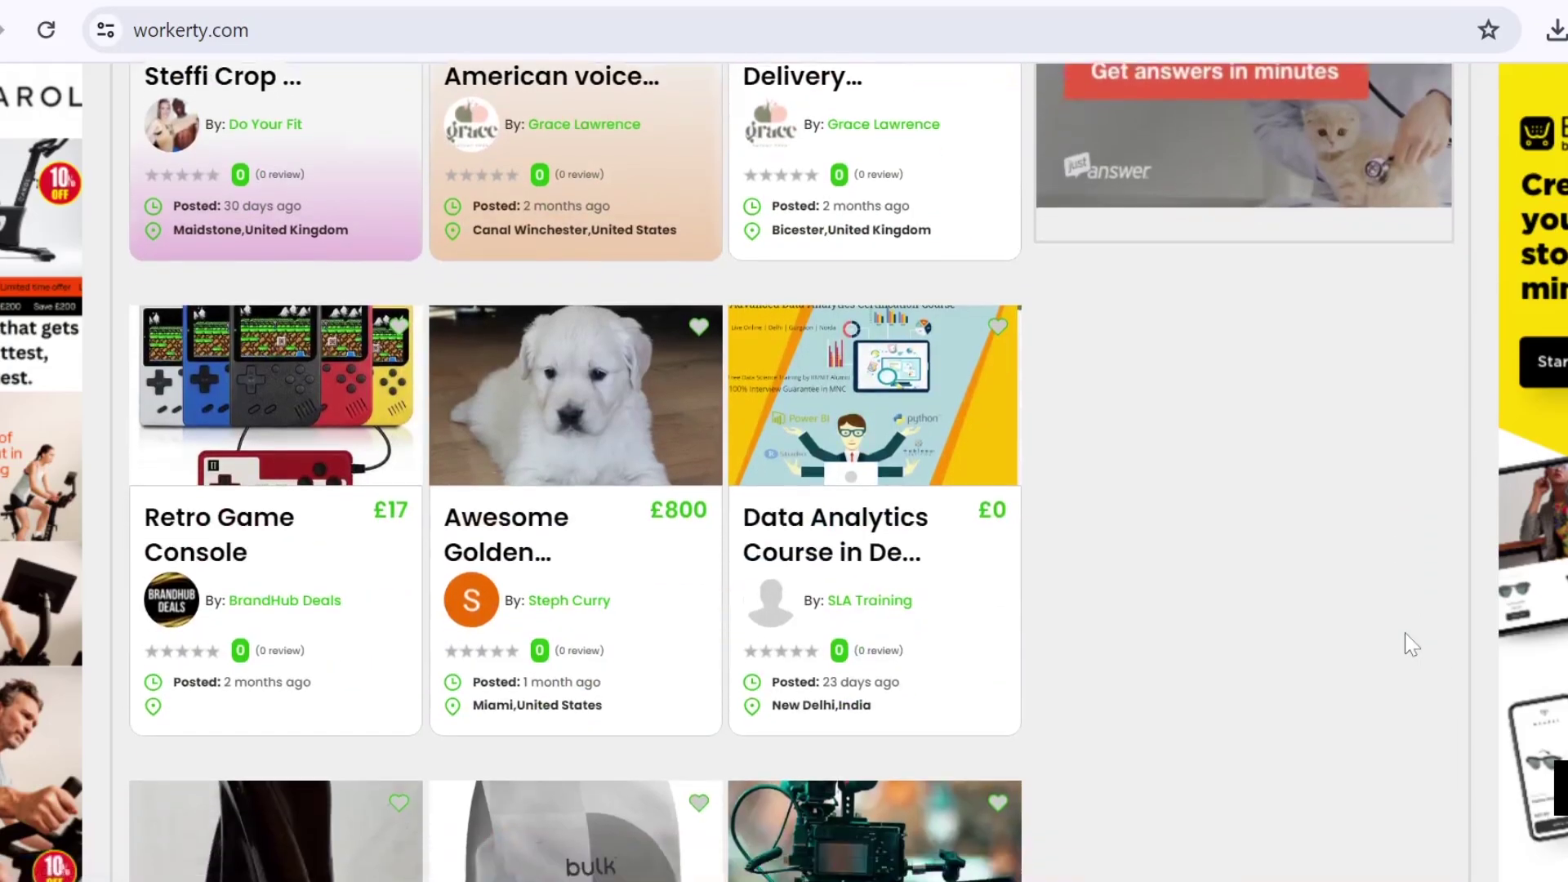
scroll(1406, 645, down, 2)
scroll(1406, 645, down, 1)
scroll(1406, 645, down, 2)
scroll(1406, 646, down, 1)
scroll(1405, 632, down, 1)
scroll(1405, 632, down, 2)
scroll(1405, 632, down, 1)
scroll(1405, 632, down, 2)
scroll(1405, 632, down, 1)
scroll(1406, 632, down, 3)
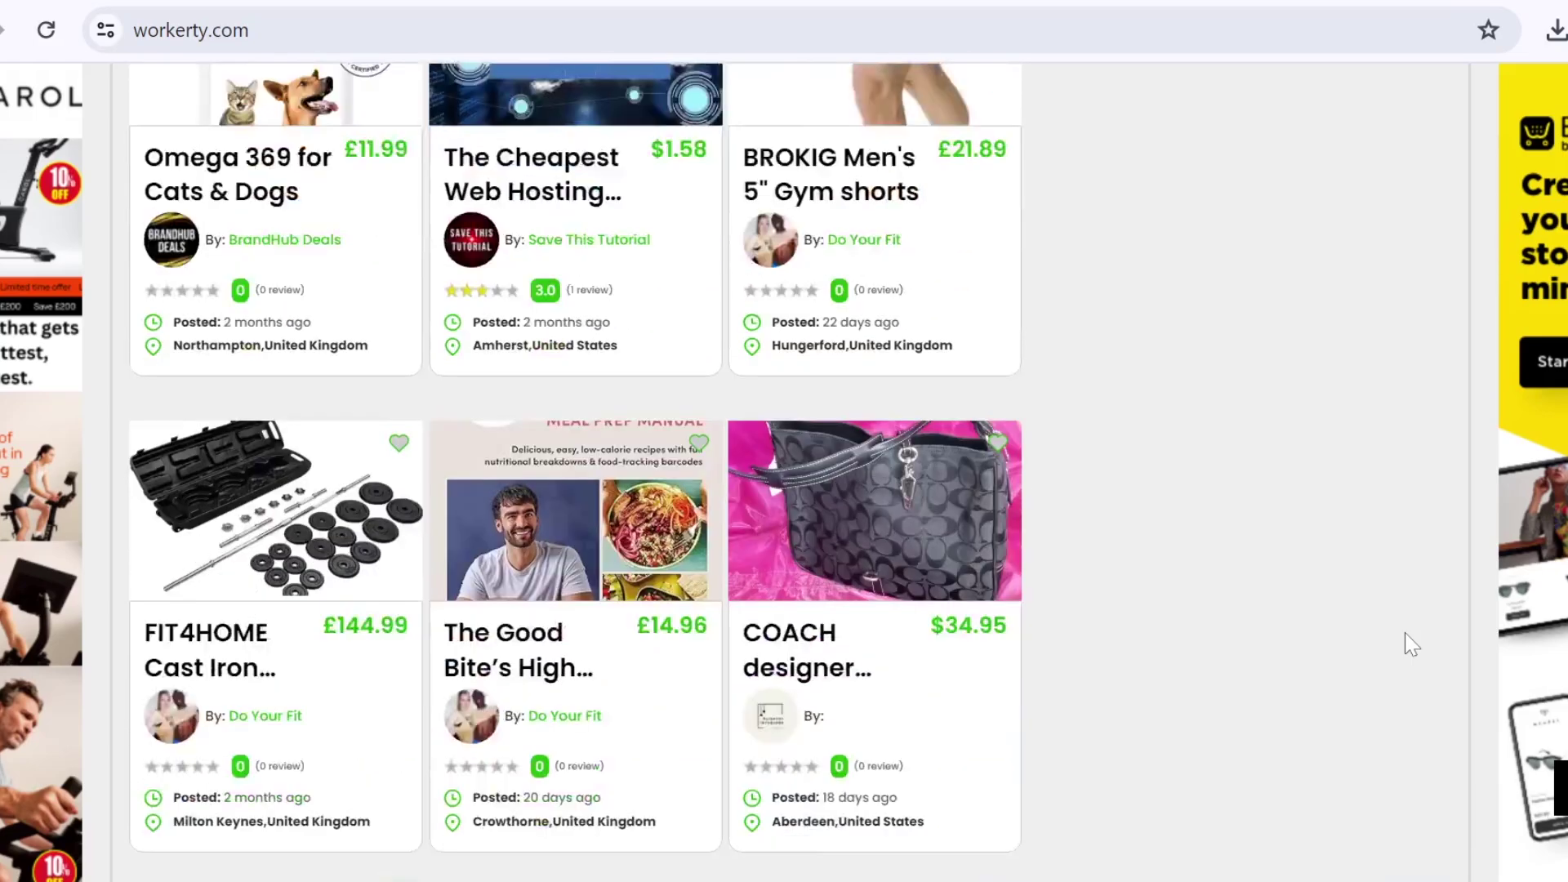